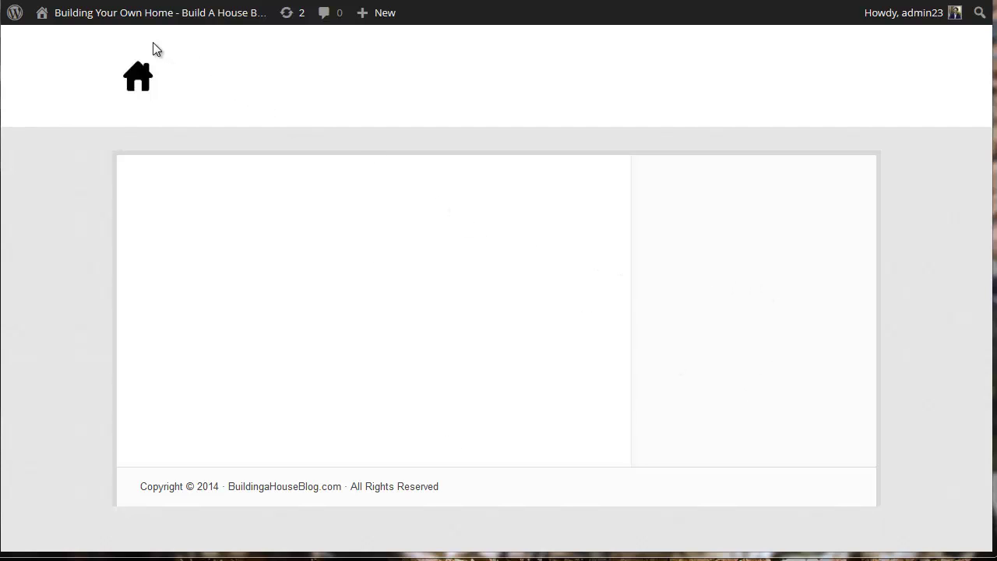
- Go to the WordPress admin Dashboard and browse OptimizePress's Global Settings page
mouse_move(84, 22)
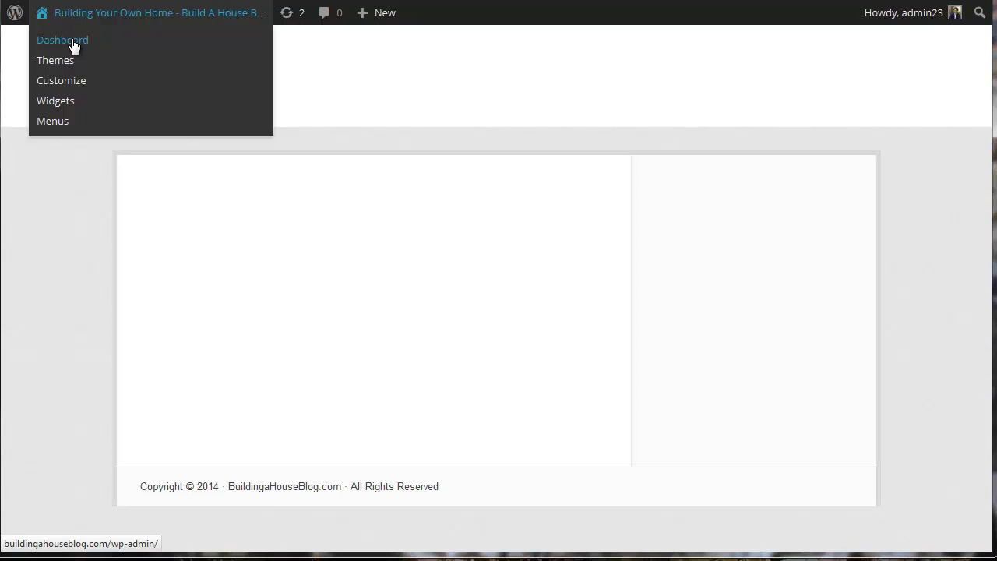
click(74, 47)
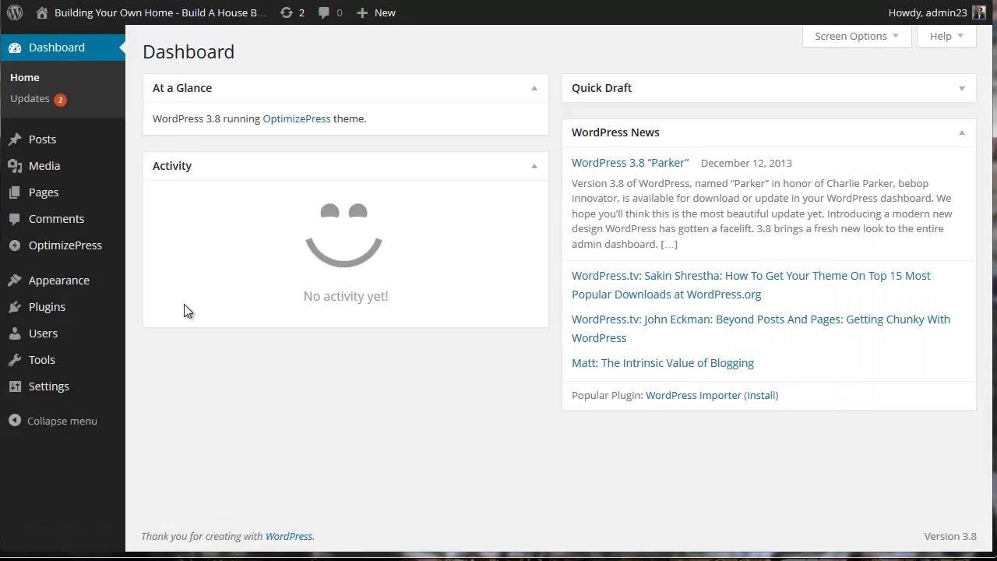
mouse_move(70, 253)
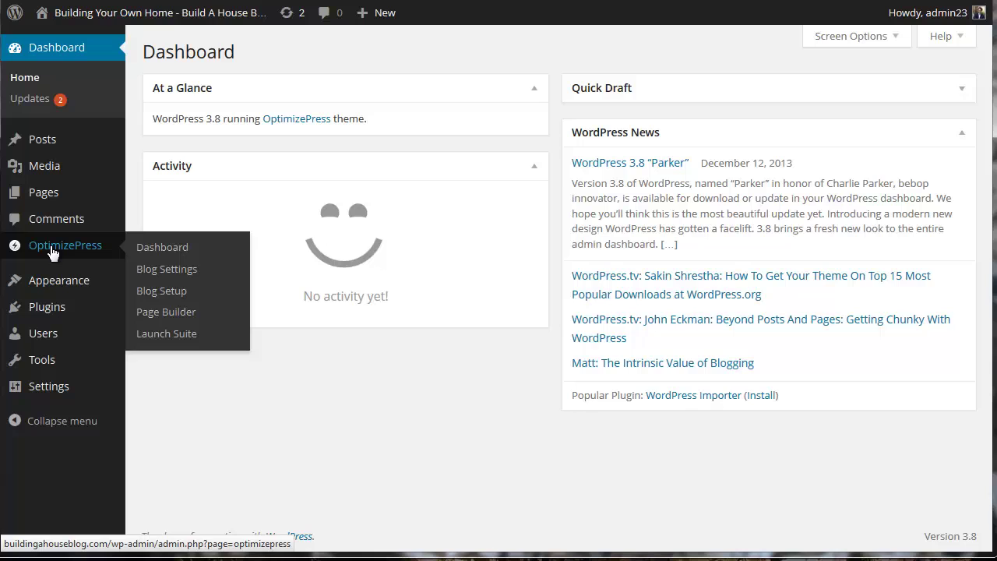
click(56, 251)
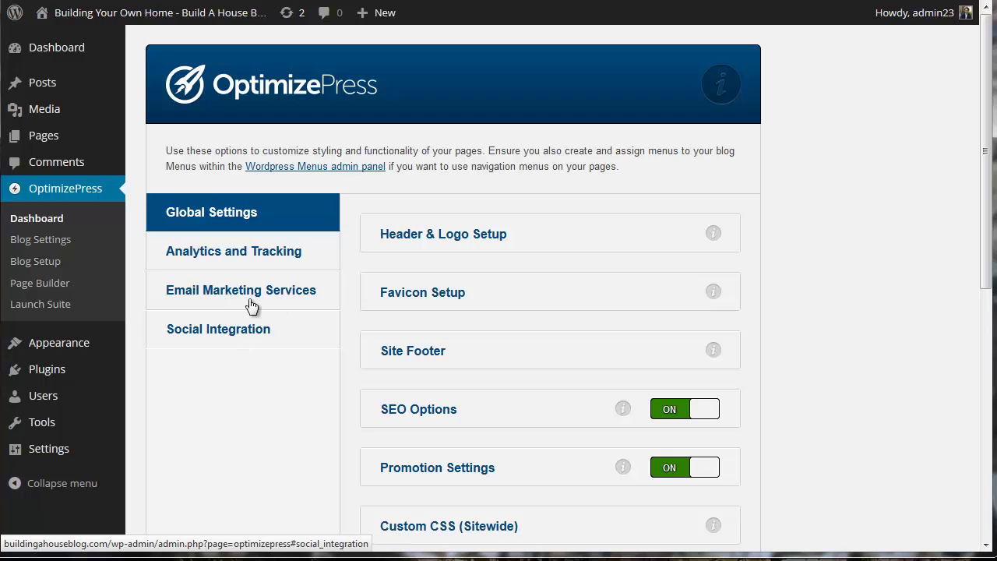
scroll(534, 384, down, 2)
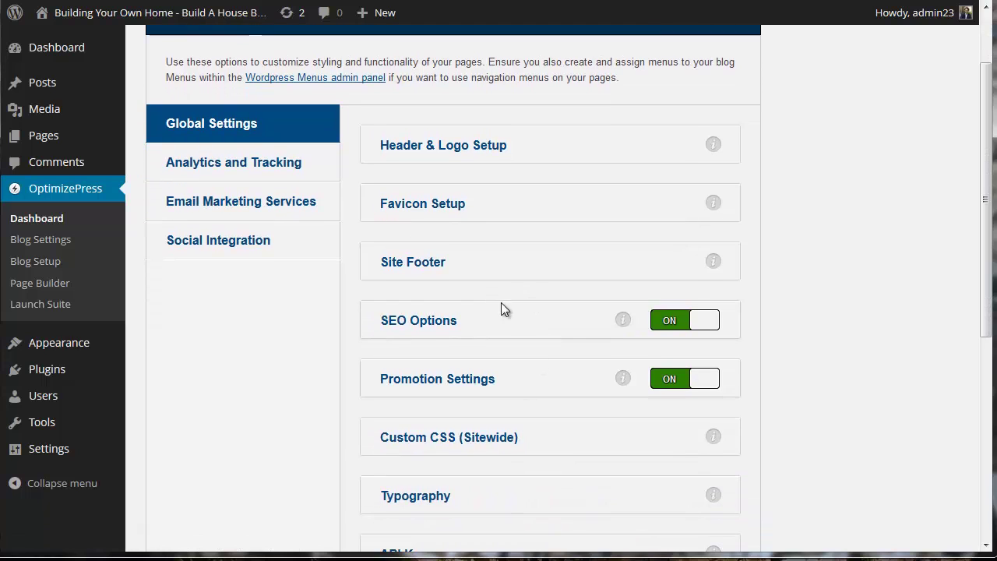
scroll(502, 306, down, 2)
scroll(545, 358, down, 2)
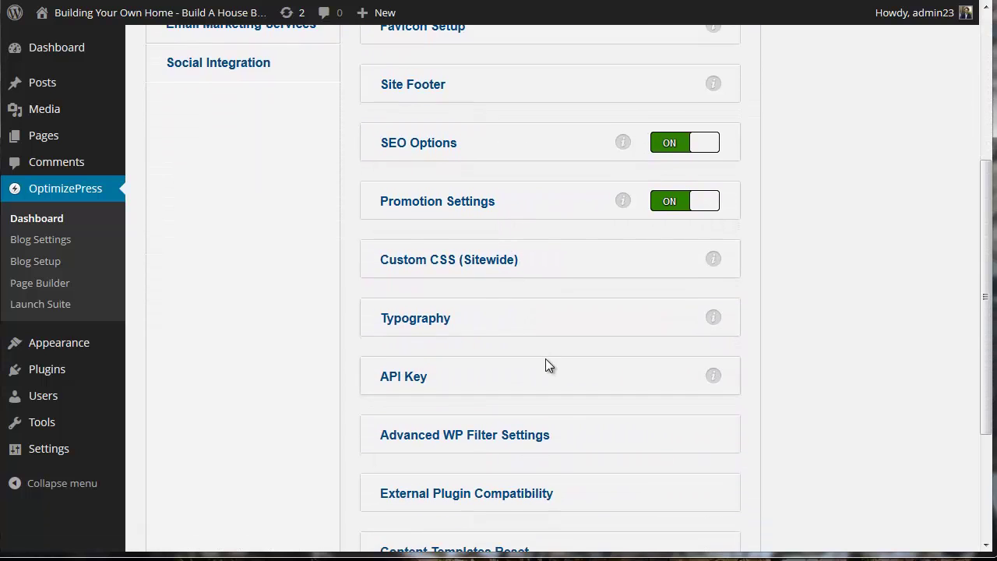
scroll(545, 359, up, 6)
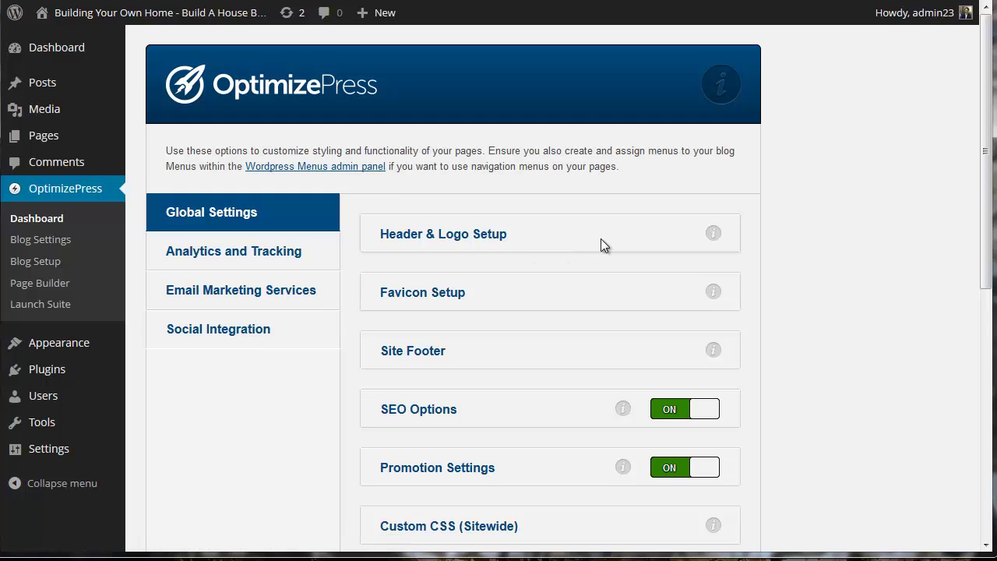
- Set the 1-logo house image from the Media Library as the logo in Header & Logo Setup
click(455, 241)
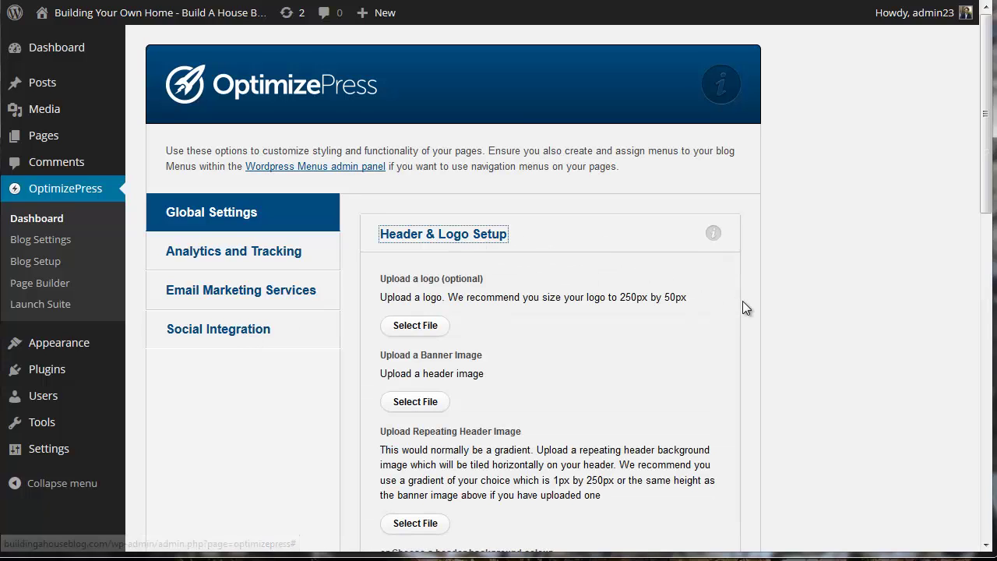
scroll(743, 303, down, 2)
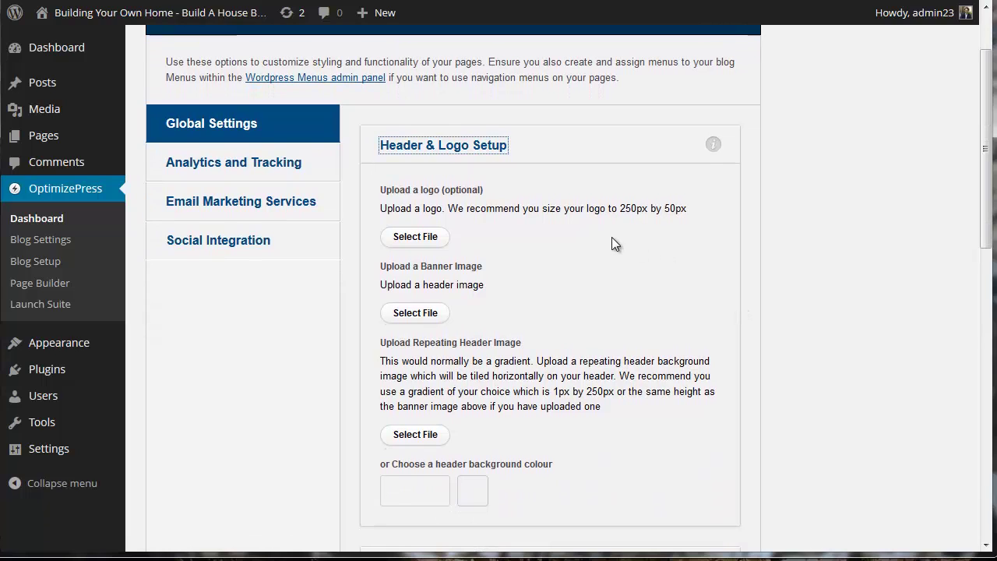
click(427, 242)
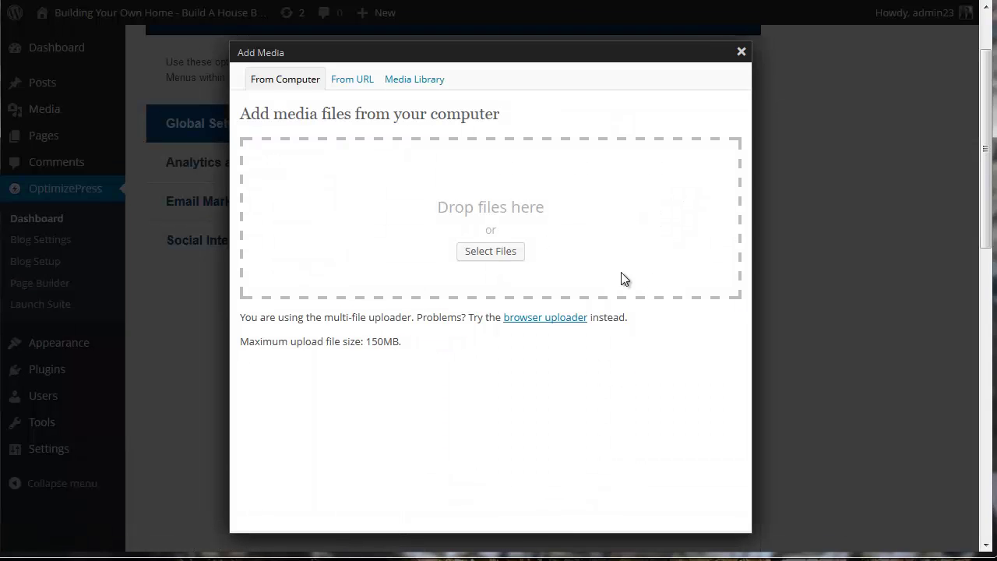
click(404, 88)
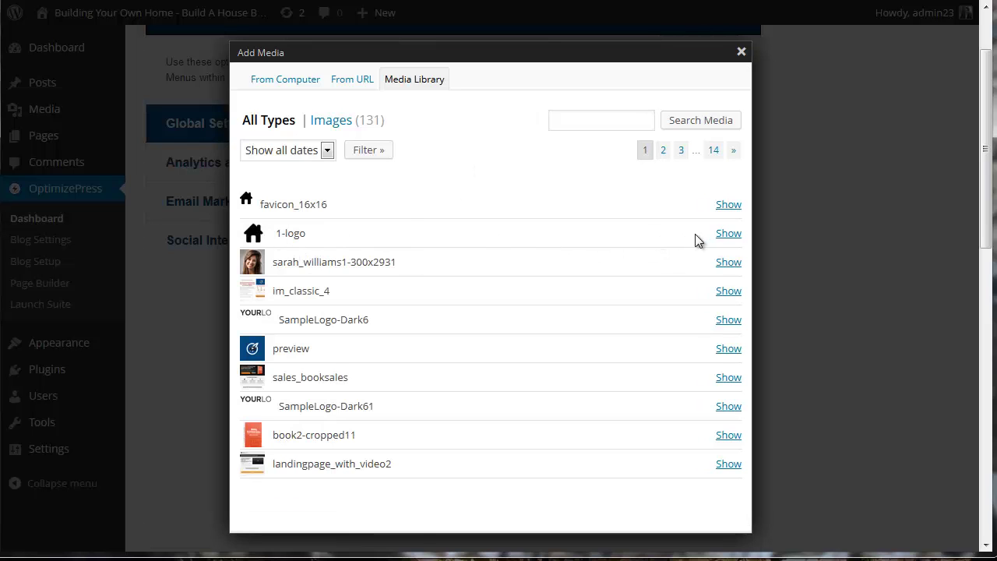
click(728, 233)
scroll(659, 269, down, 4)
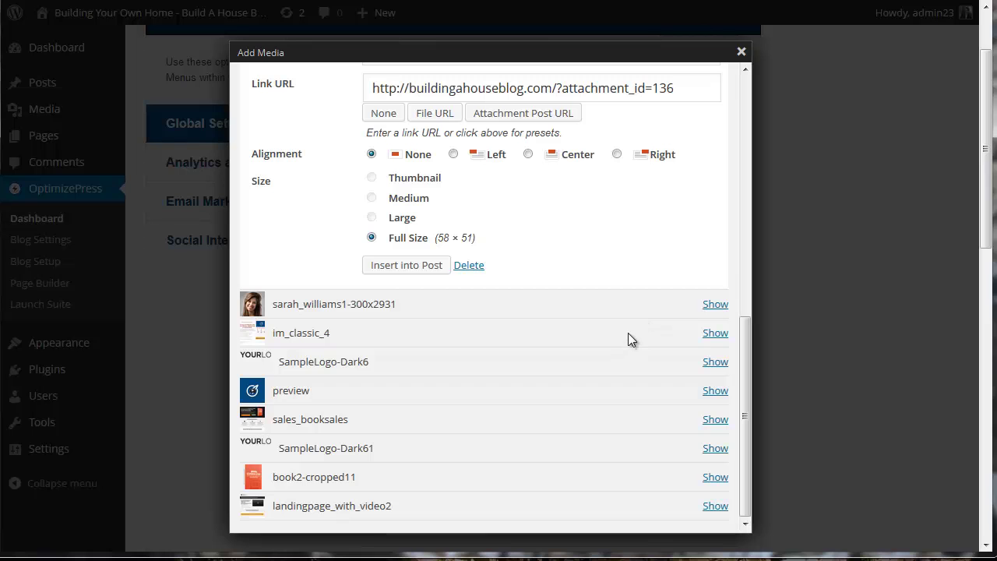
click(419, 265)
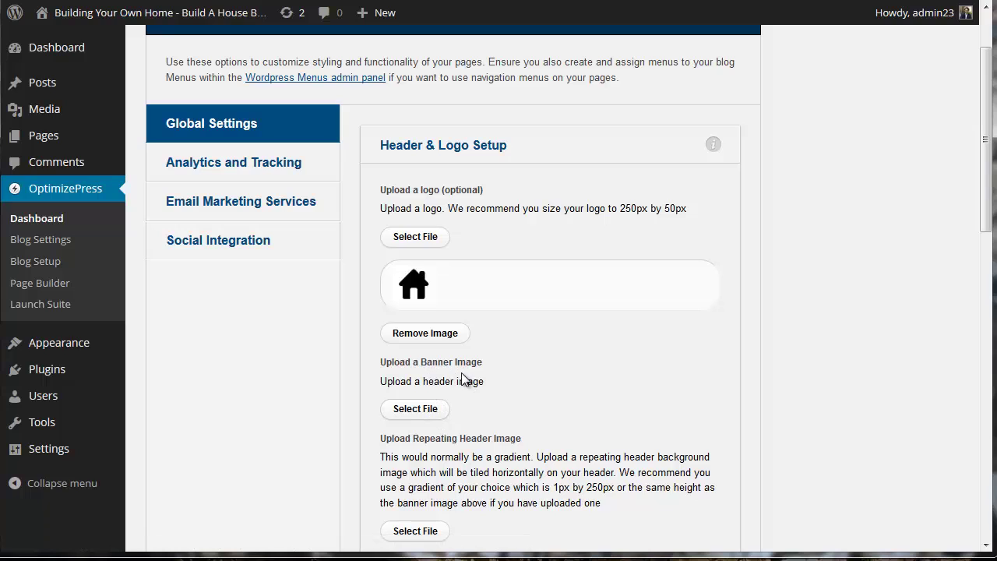
- Insert favicon_16x16 from the Media Library as the favicon under Favicon Setup
scroll(550, 399, down, 4)
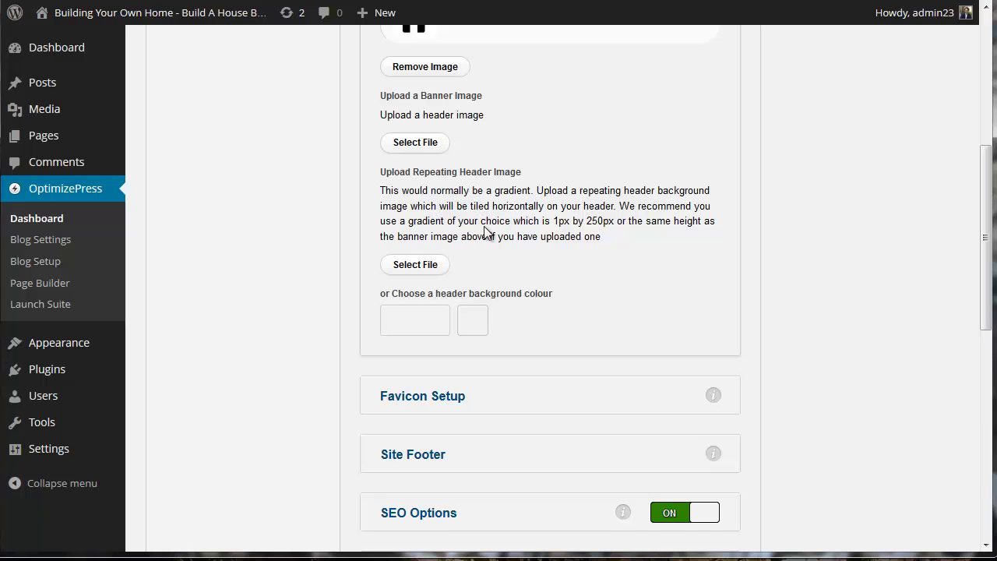
scroll(486, 231, down, 1)
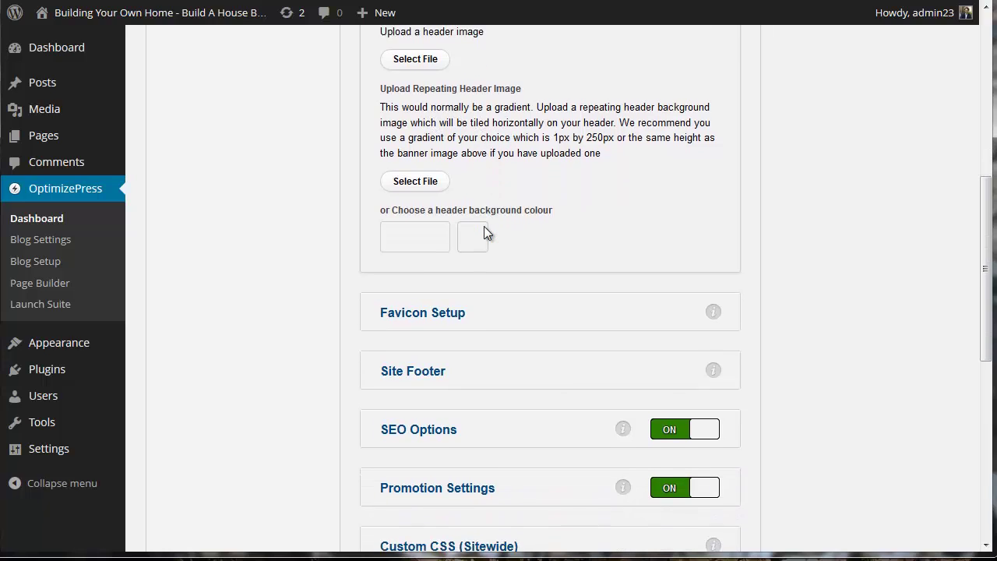
click(438, 316)
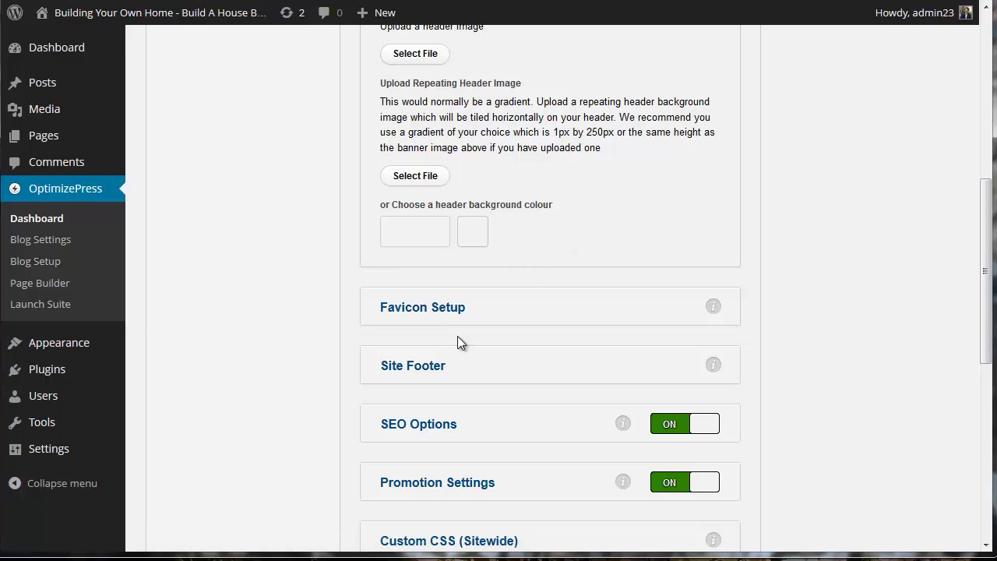
click(429, 309)
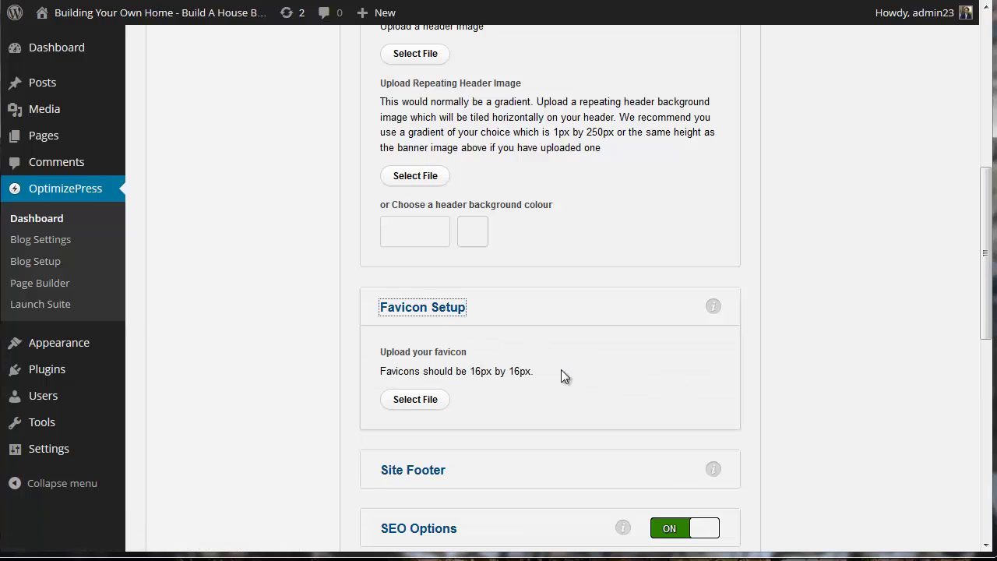
click(422, 402)
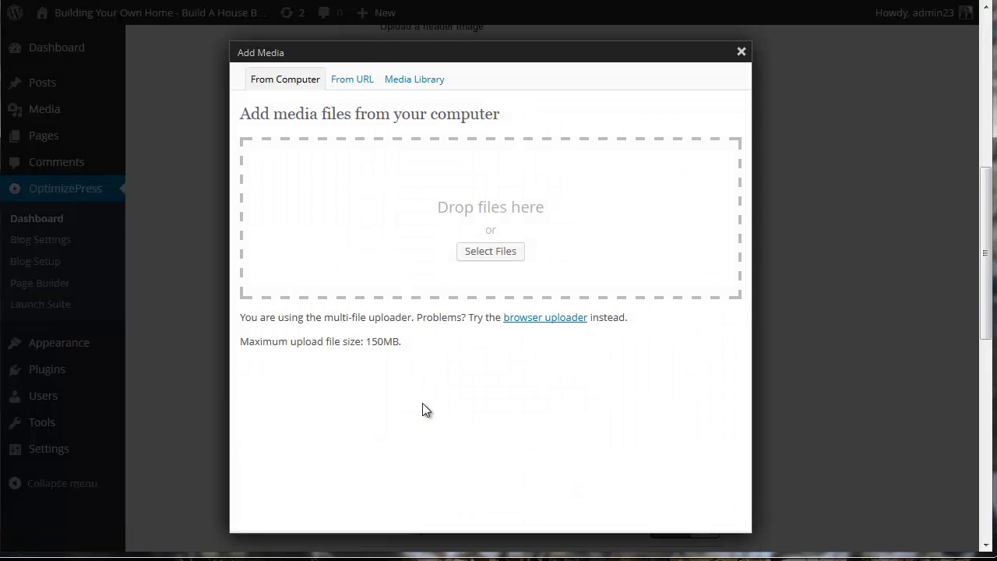
click(406, 81)
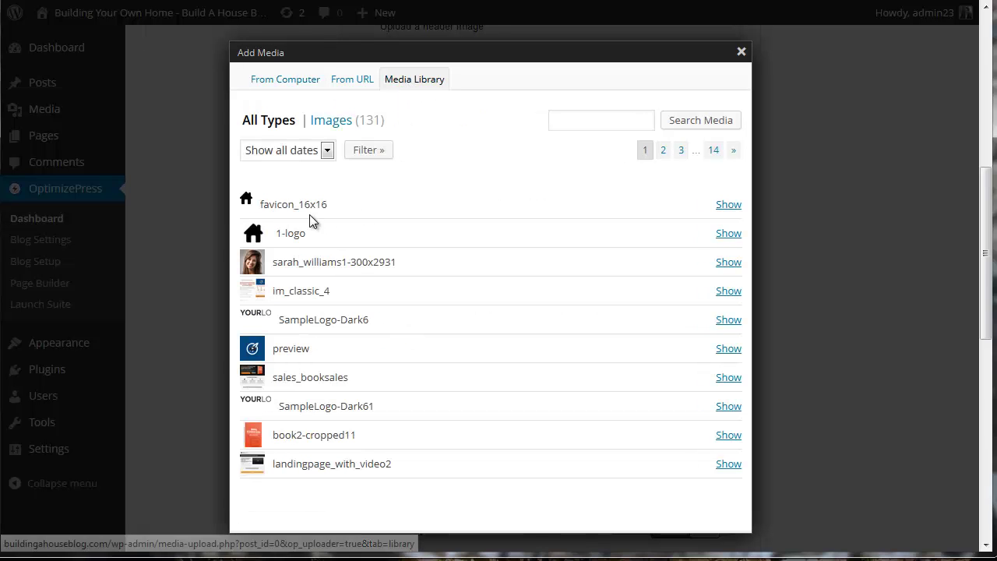
click(722, 207)
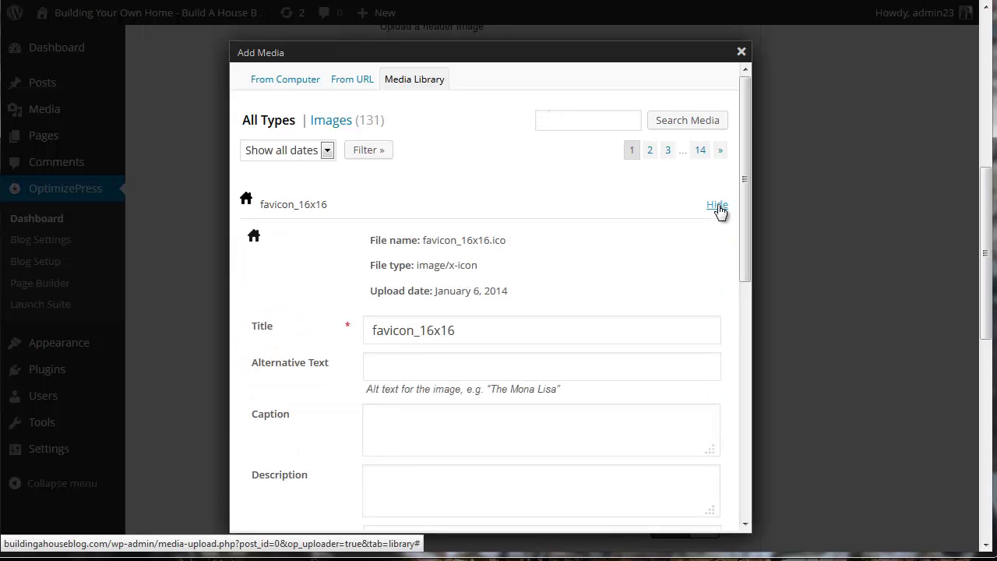
scroll(624, 268, down, 6)
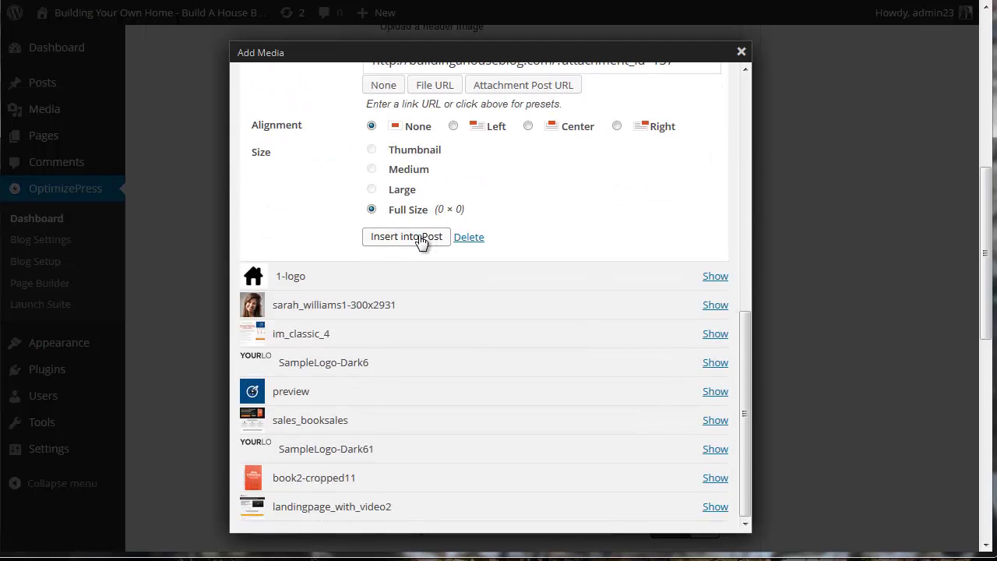
click(424, 237)
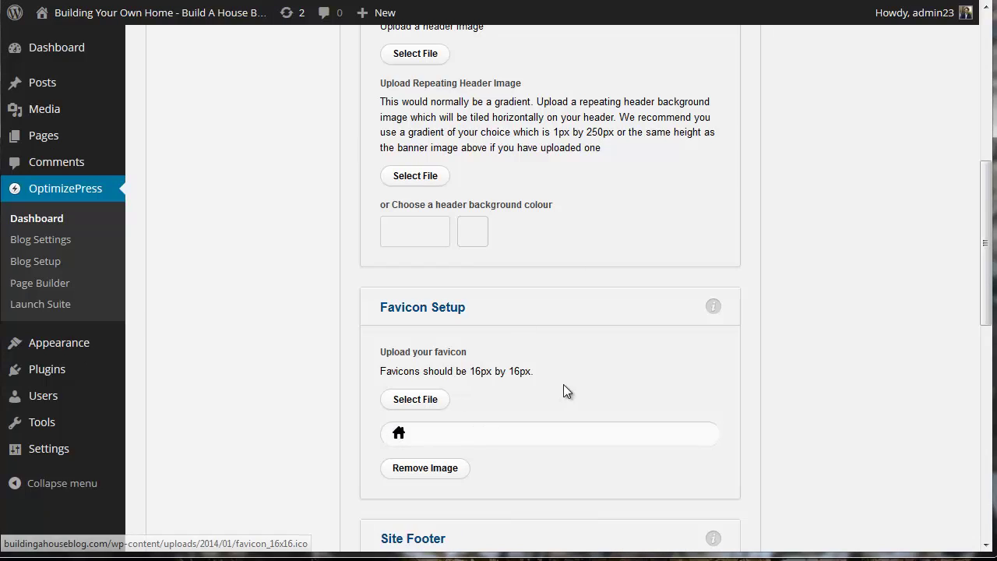
- Expand Site Footer and review its Copyright Information, Disclaimer and Footer Navigation options
scroll(562, 382, down, 3)
click(436, 274)
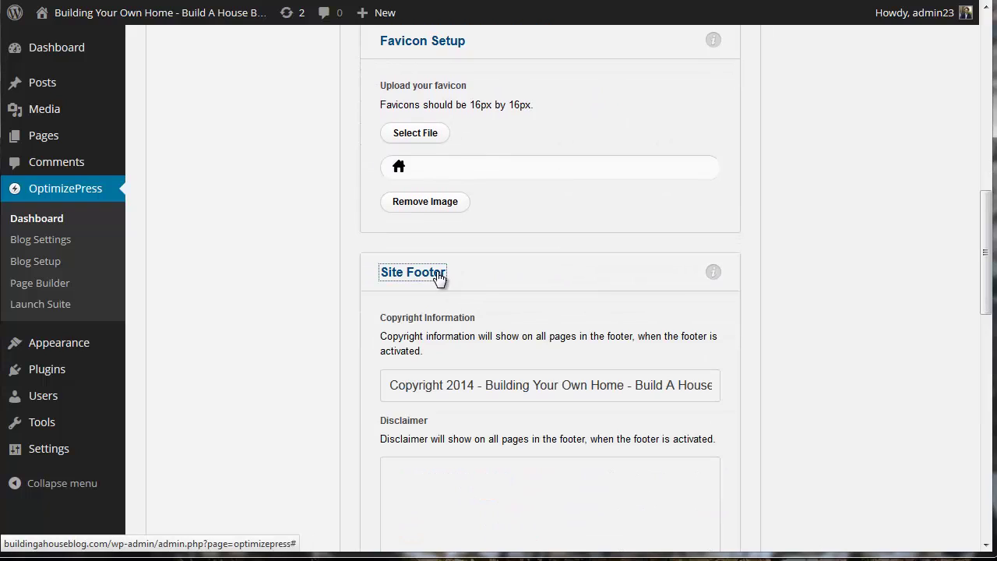
scroll(587, 401, down, 1)
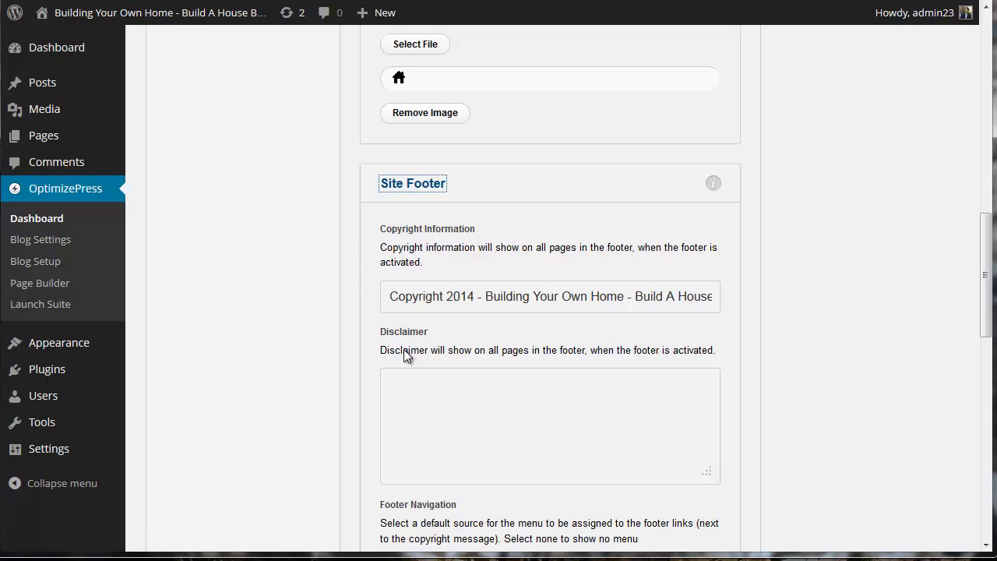
scroll(503, 311, down, 3)
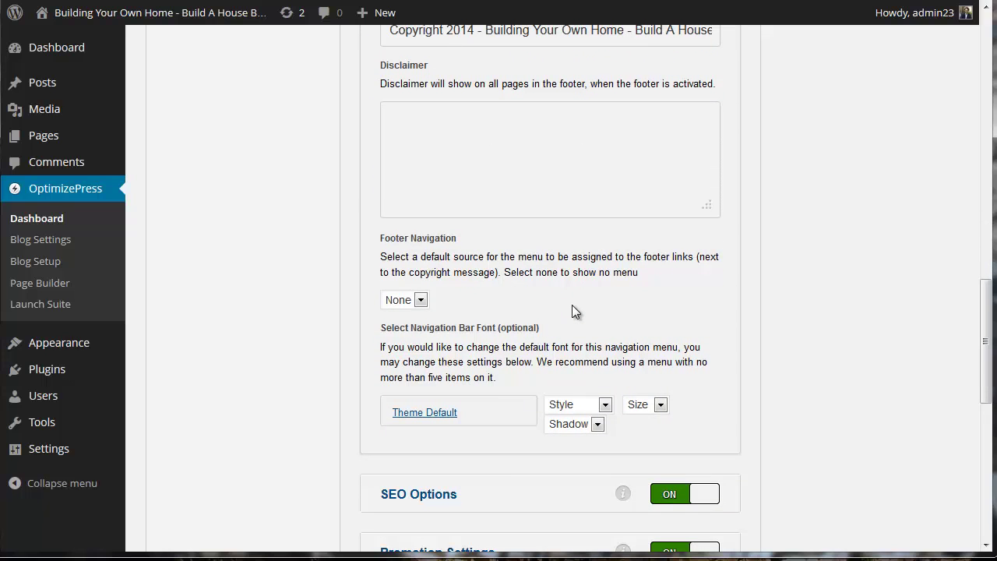
scroll(571, 310, down, 3)
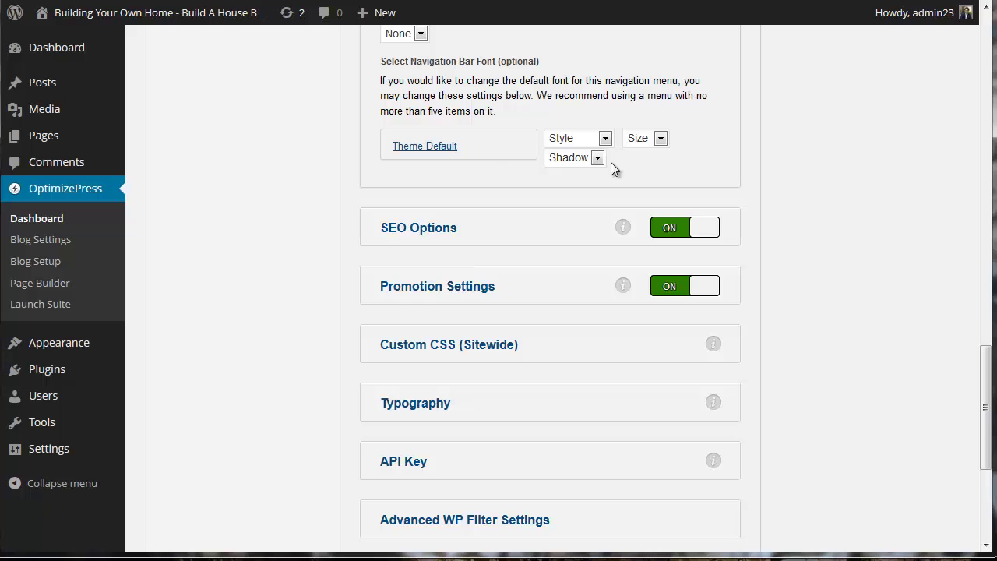
click(678, 228)
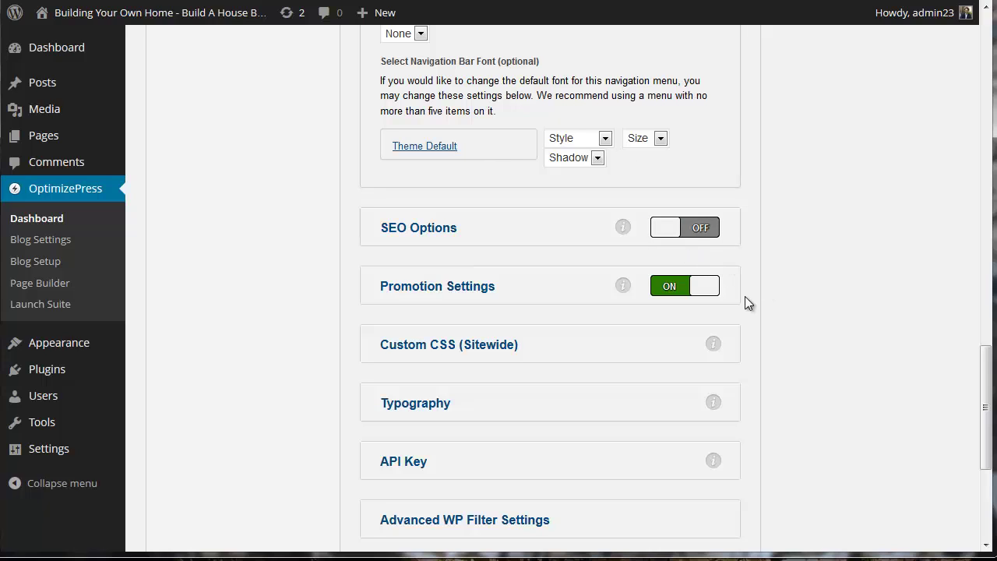
click(477, 287)
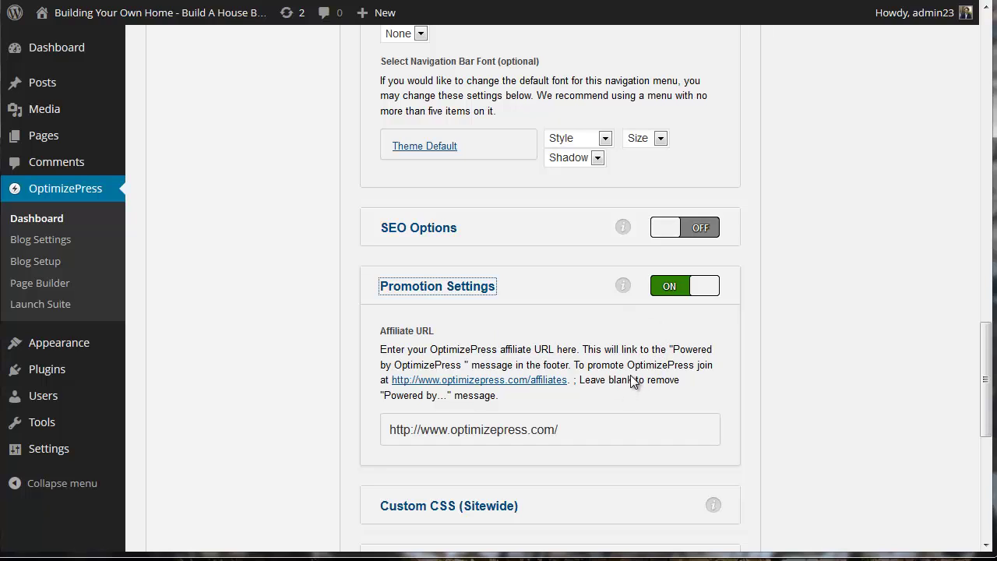
click(664, 290)
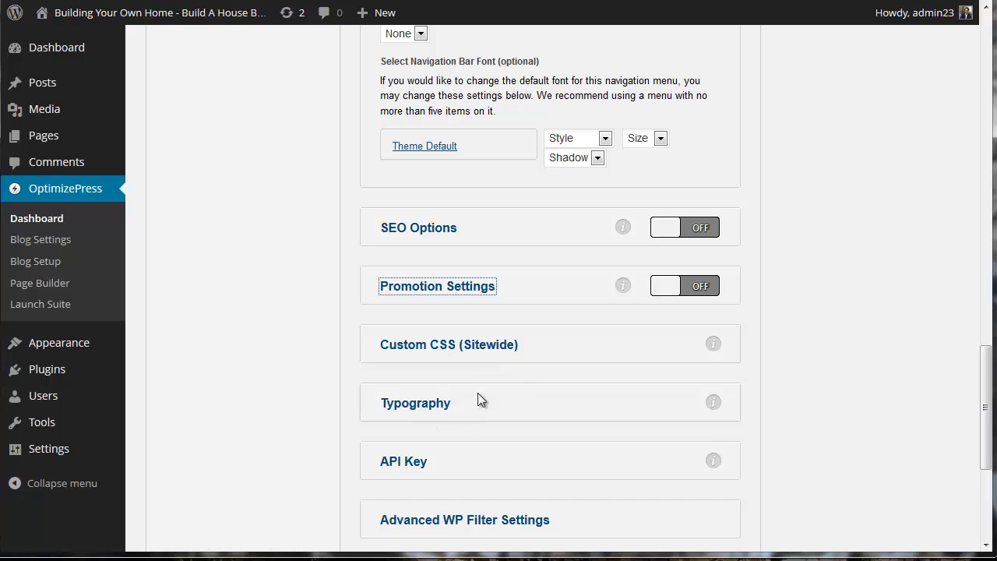
scroll(502, 389, down, 1)
click(417, 377)
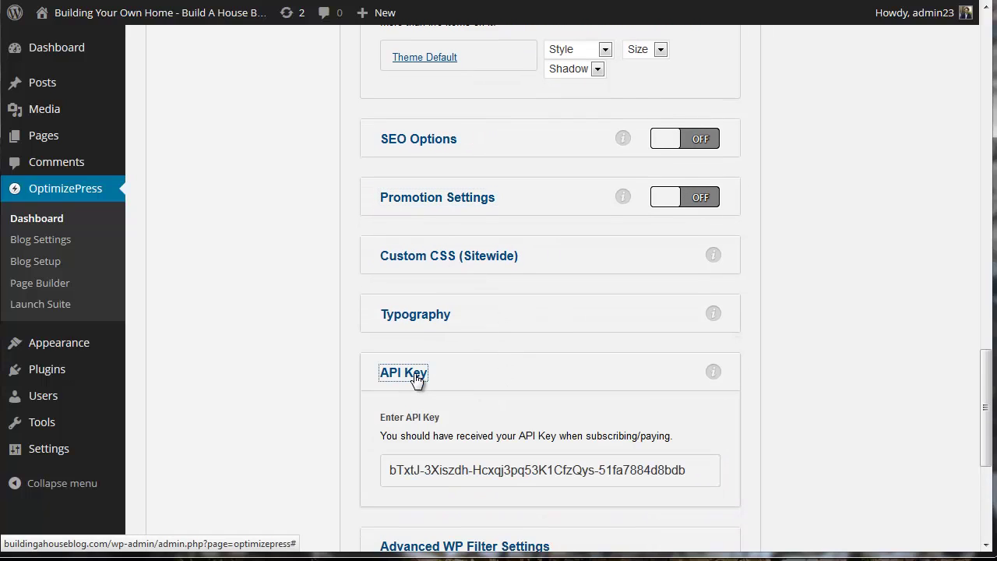
scroll(585, 389, down, 2)
click(410, 204)
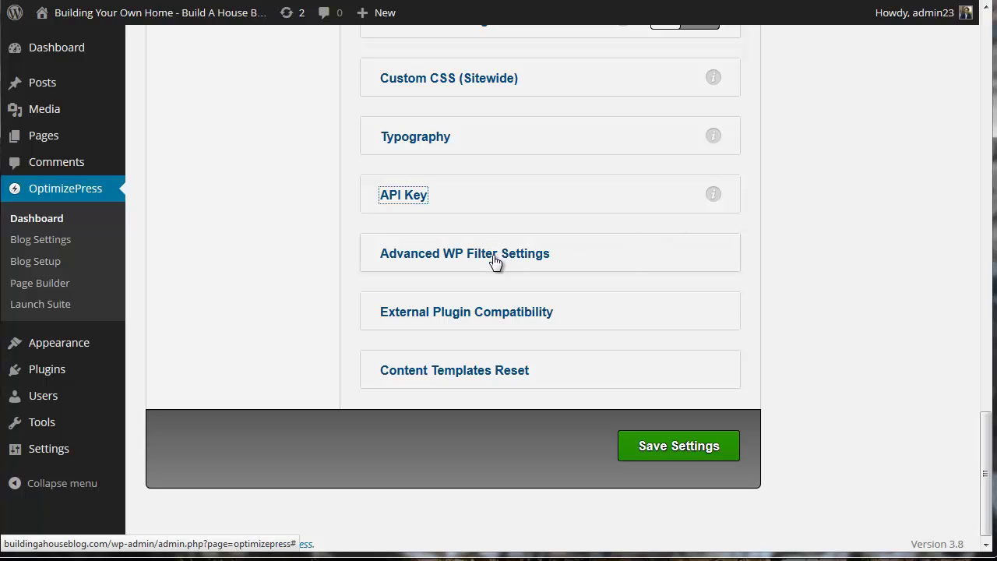
click(518, 319)
scroll(520, 318, down, 2)
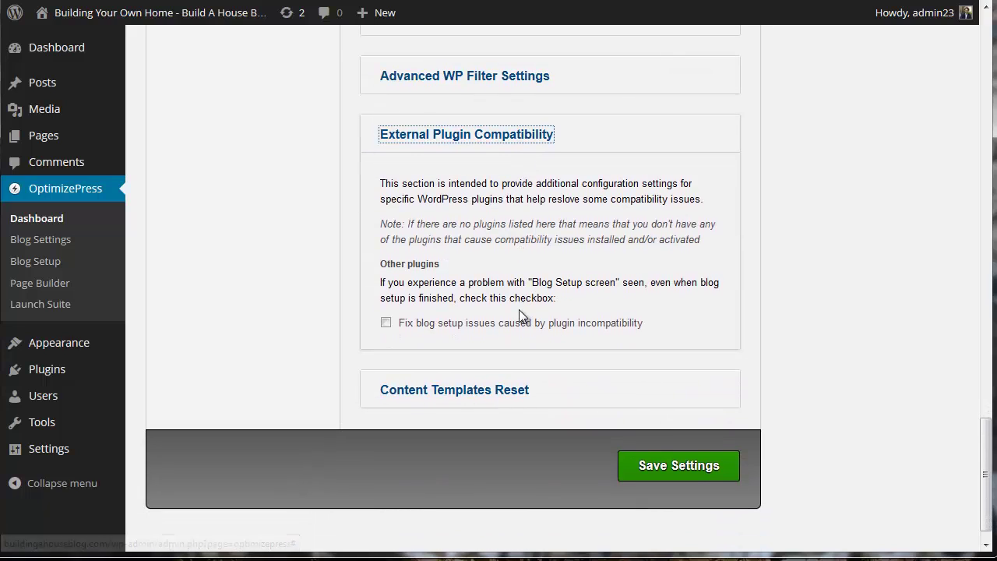
scroll(521, 315, up, 1)
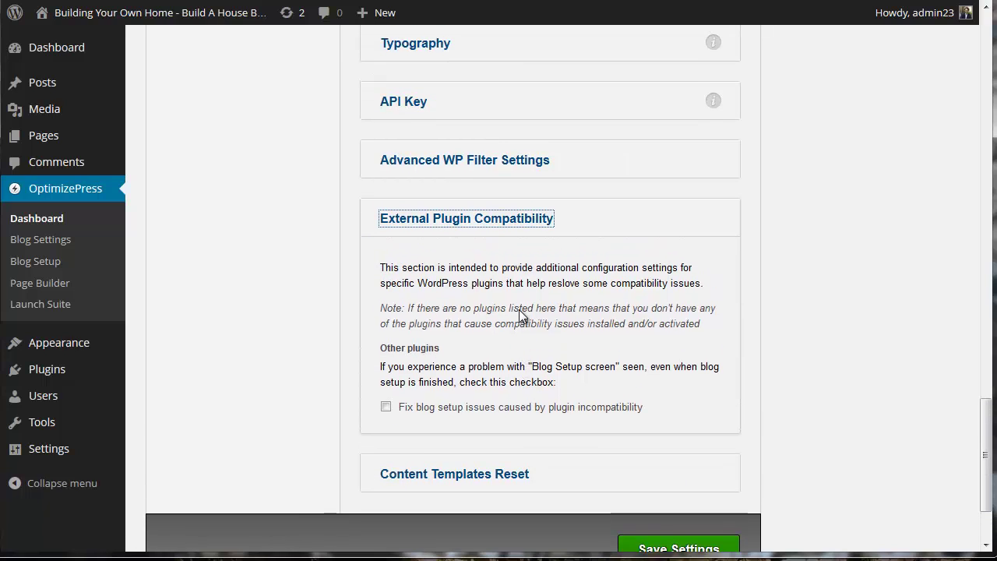
click(511, 223)
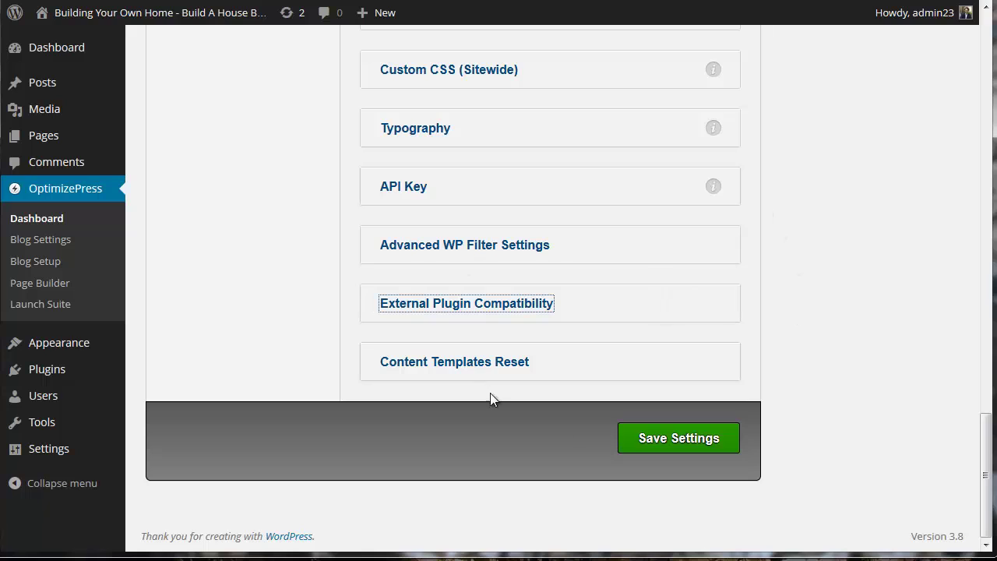
- Save the global settings, then load the site's home page in a new browser tab
click(714, 441)
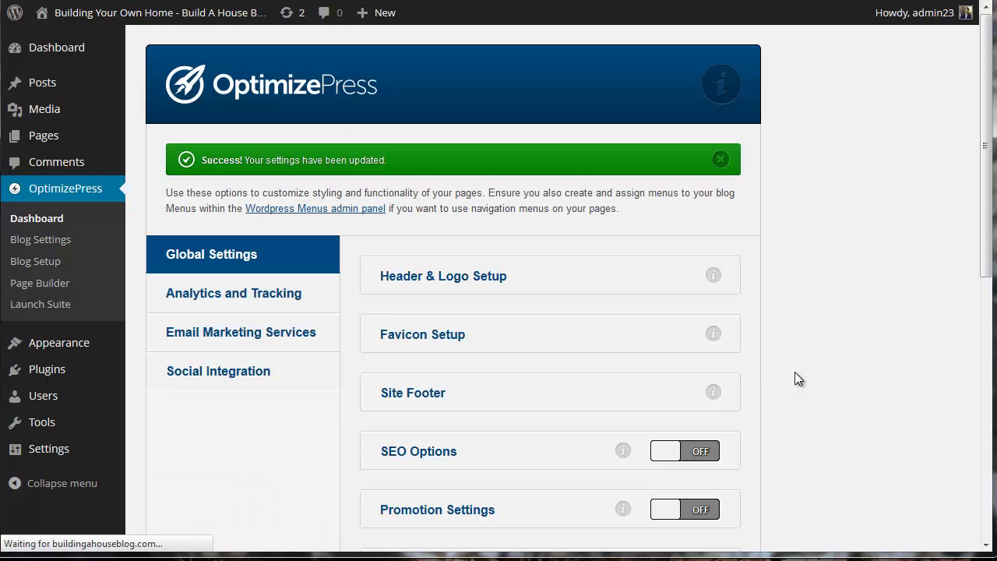
right_click(113, 17)
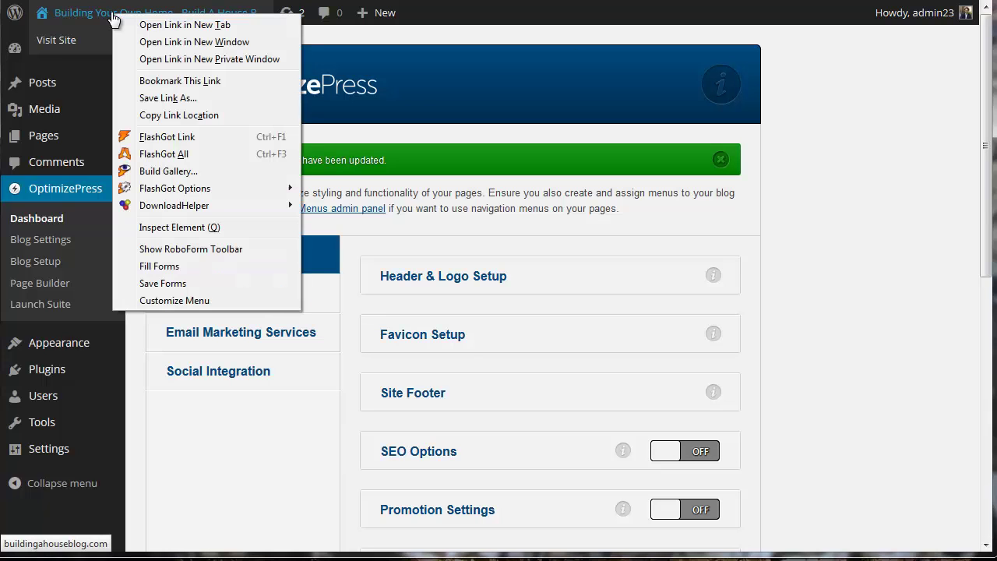
click(165, 26)
key(ctrl+Tab)
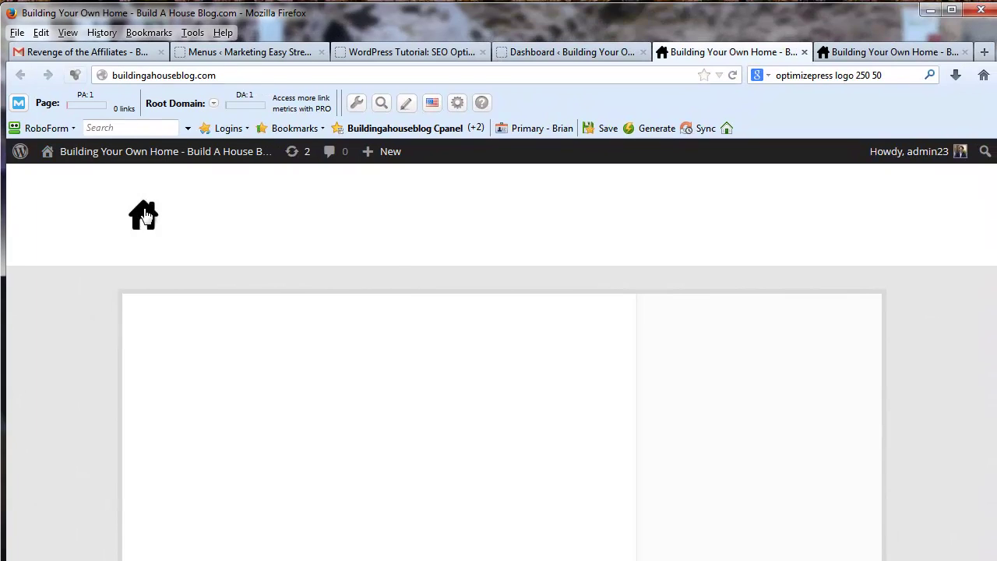
click(144, 215)
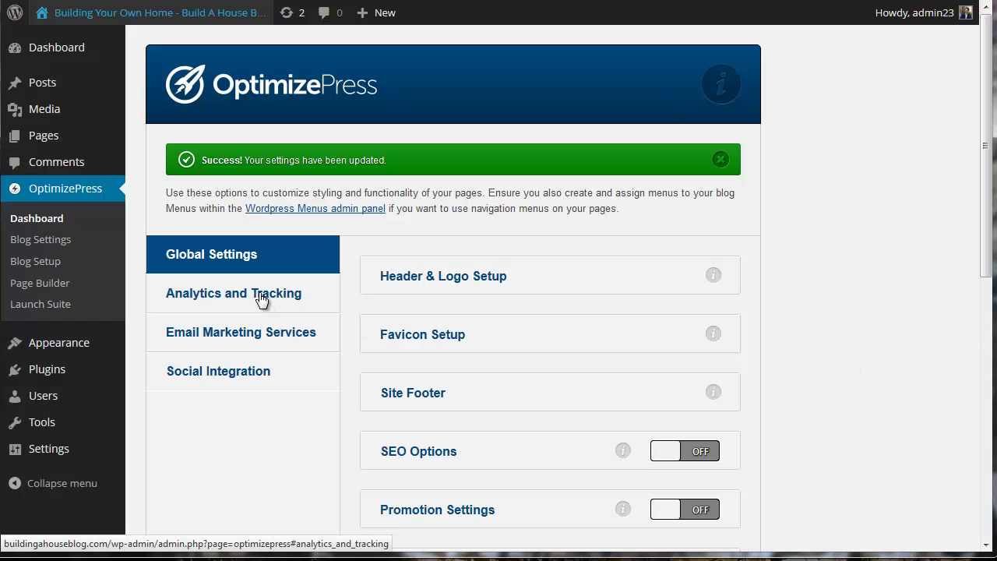
- Expand the Analytics & Tracking section and focus the Header Tracking & Analytics Codes box
click(261, 301)
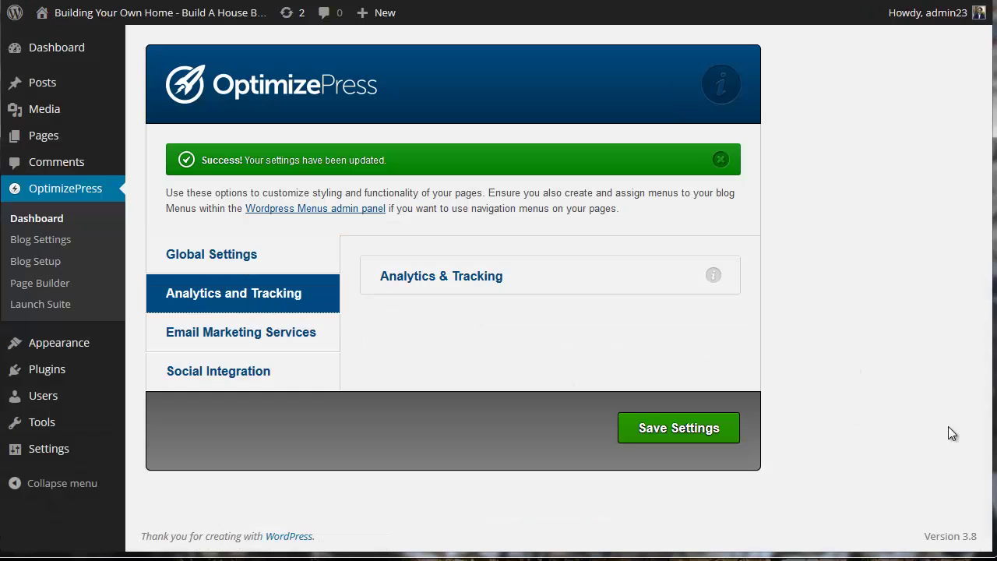
click(468, 280)
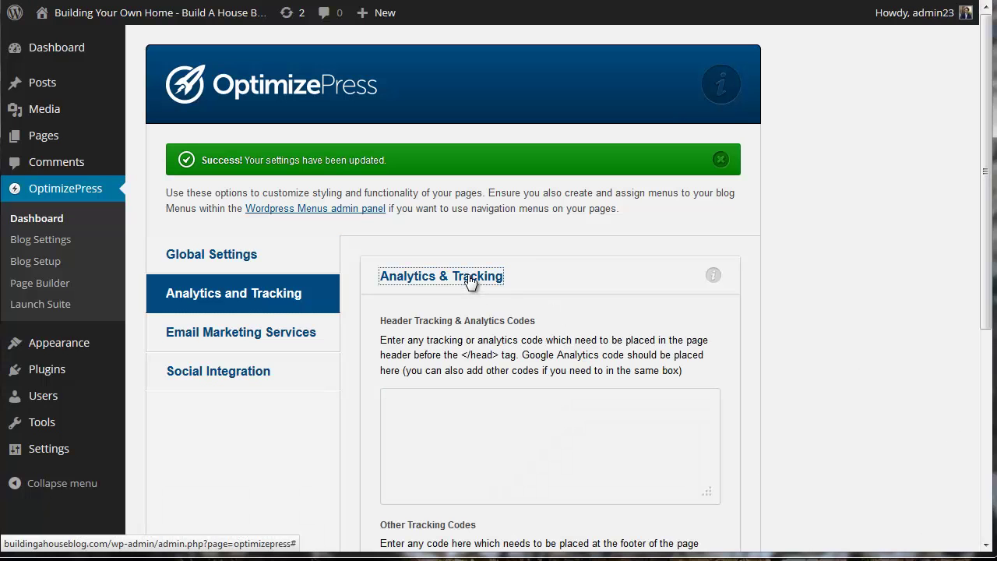
scroll(728, 341, down, 1)
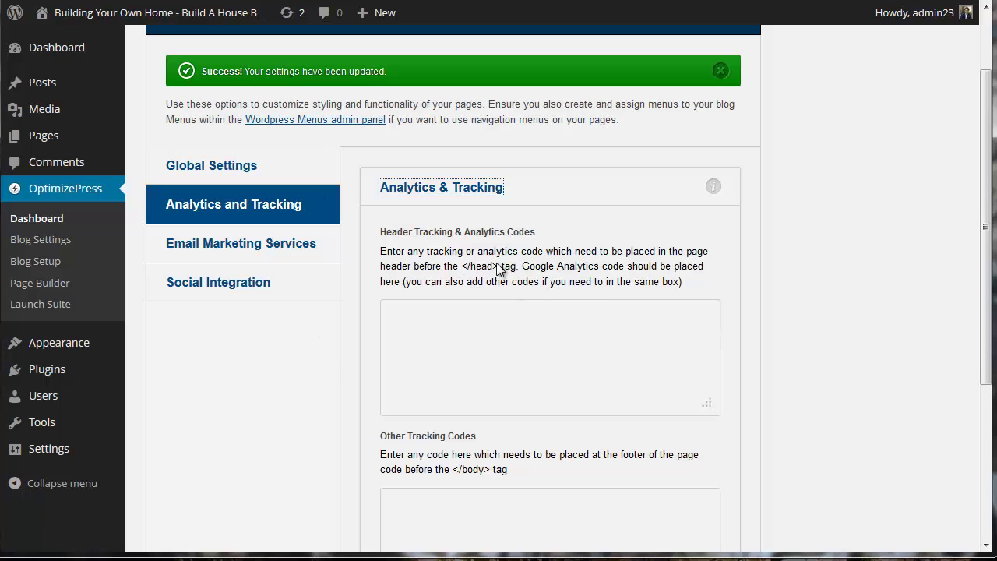
drag(499, 269, 464, 269)
click(483, 311)
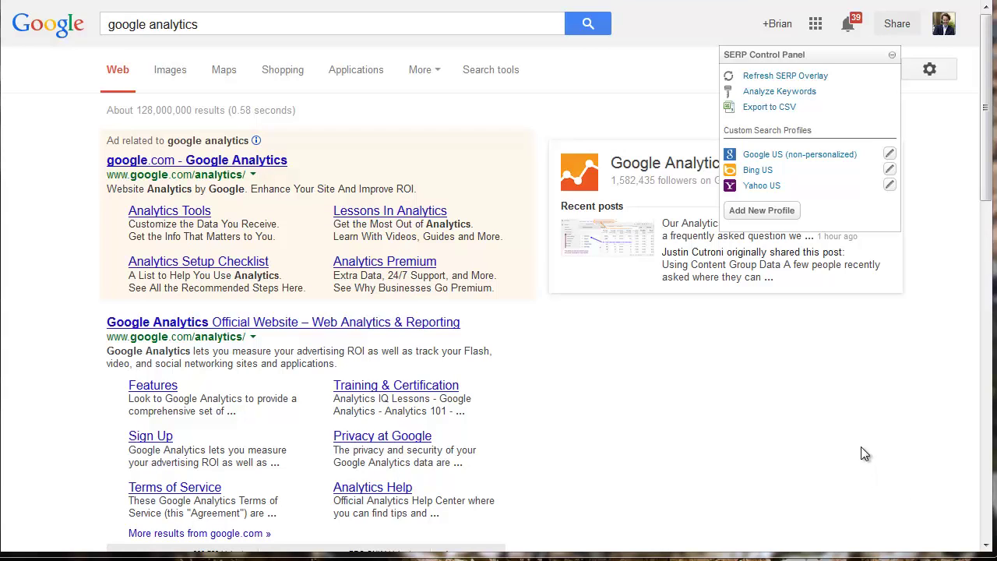
- Open Google Analytics from the search results and show the Admin page's account list
click(311, 321)
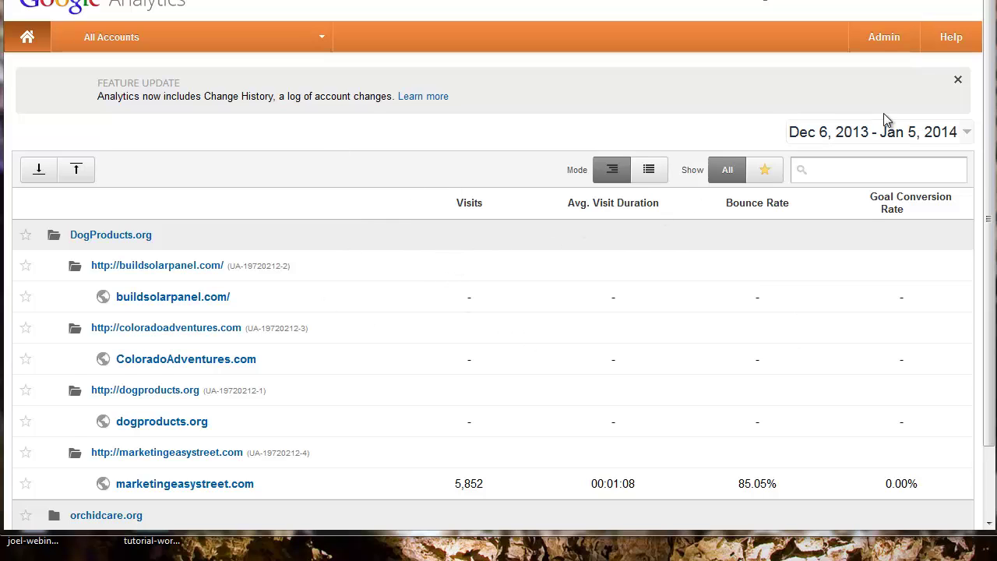
click(885, 42)
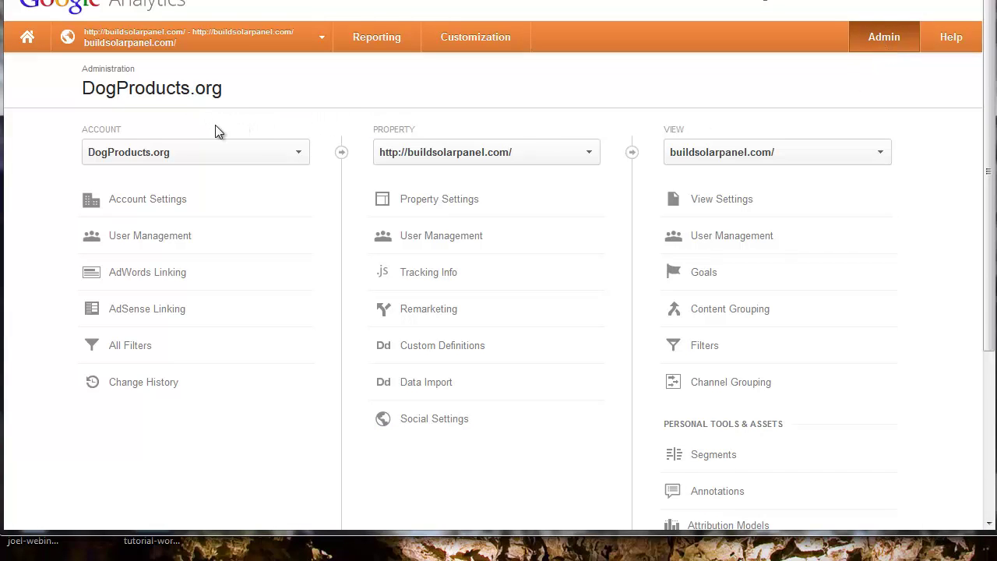
click(303, 156)
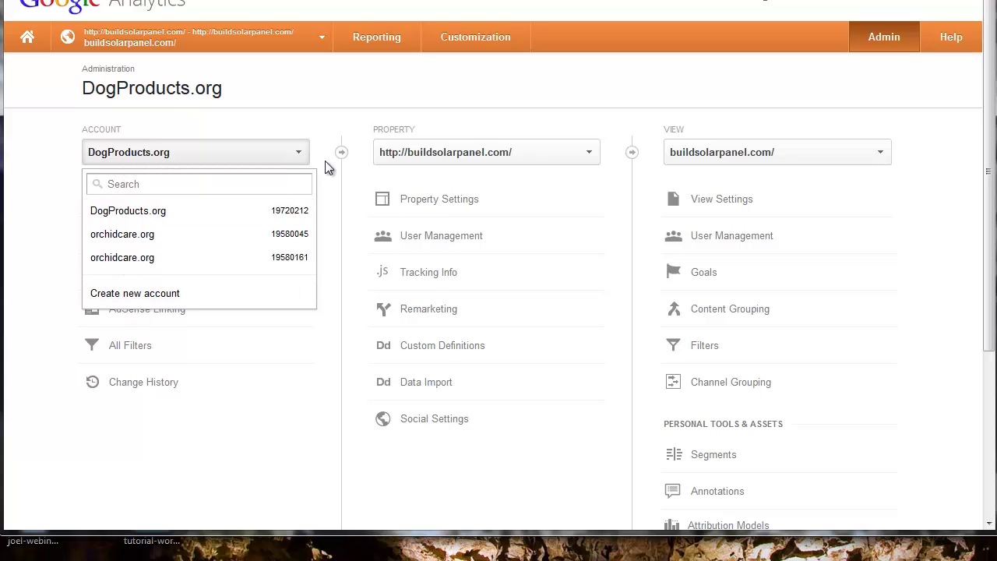
- Start a new Analytics account named BuildingaHomeBlog.com
click(144, 302)
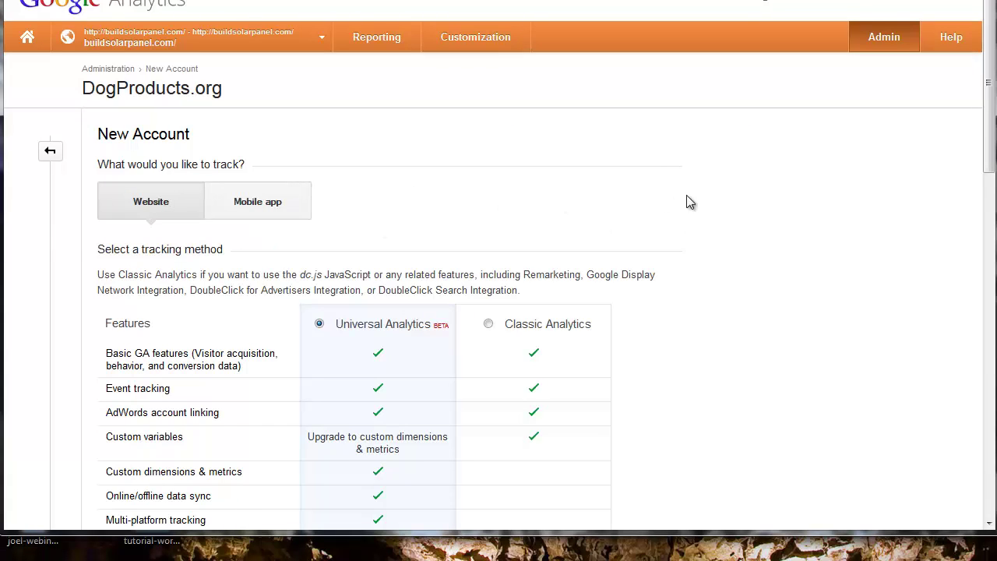
scroll(690, 202, down, 1)
scroll(723, 202, down, 1)
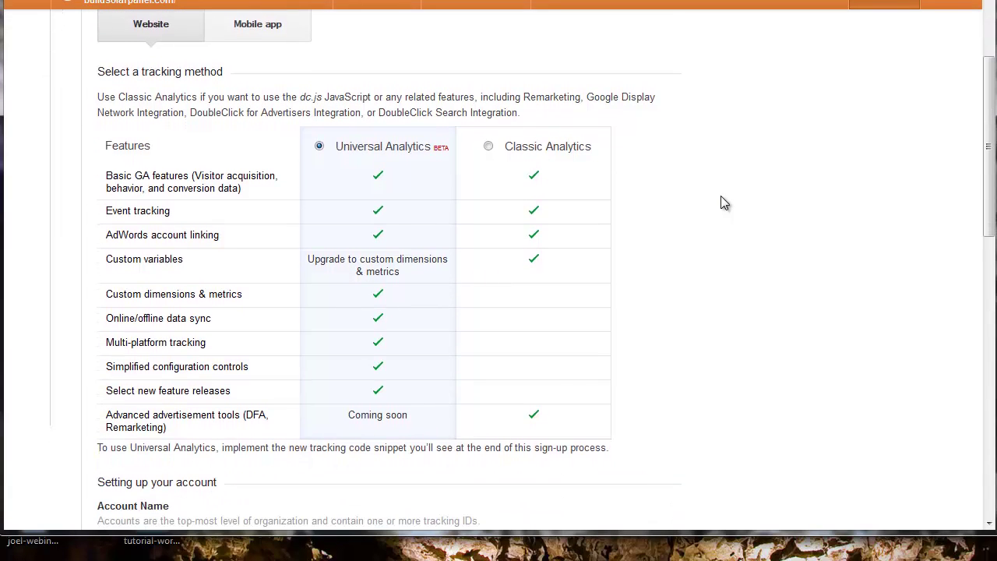
scroll(724, 202, down, 3)
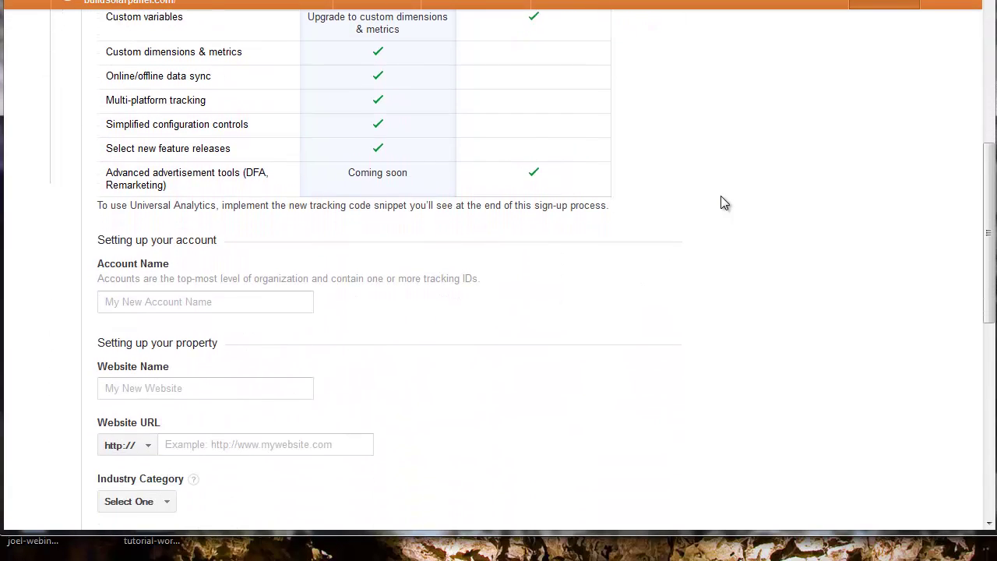
click(243, 276)
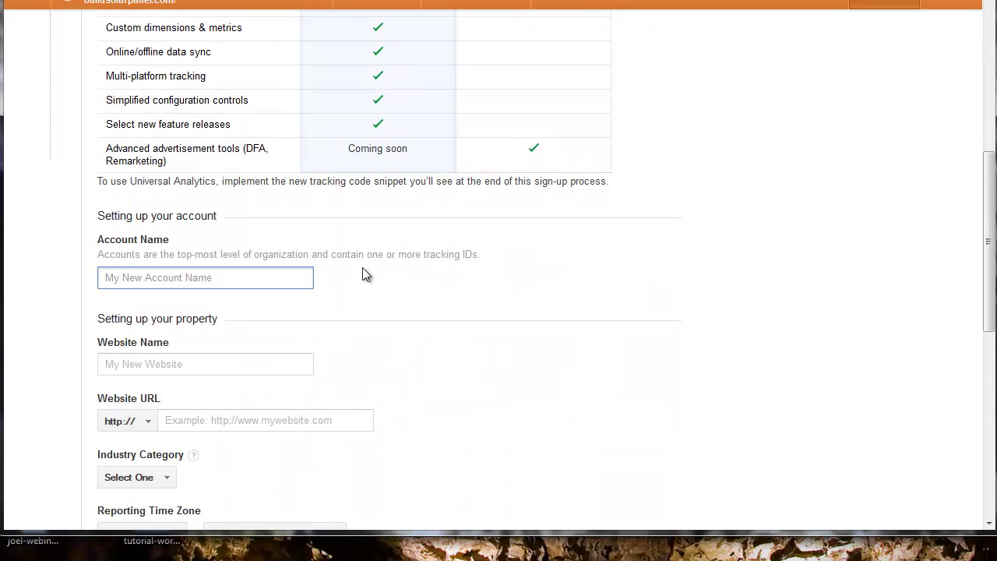
text(Buildin)
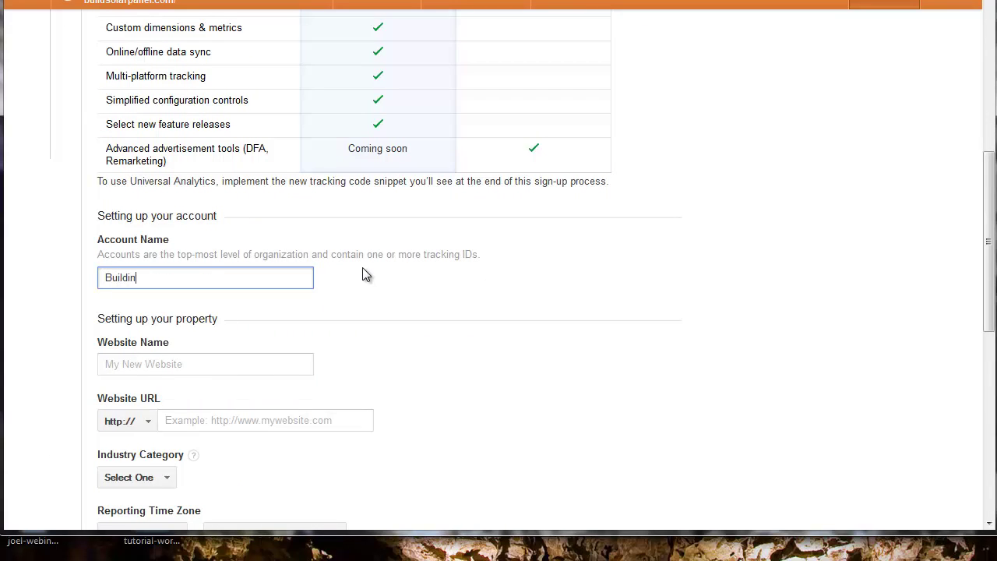
text(gaHomeBlog.com)
- Fill in the Website Name as BuildingaHomeBlog.com and paste the blog's Website URL
click(270, 360)
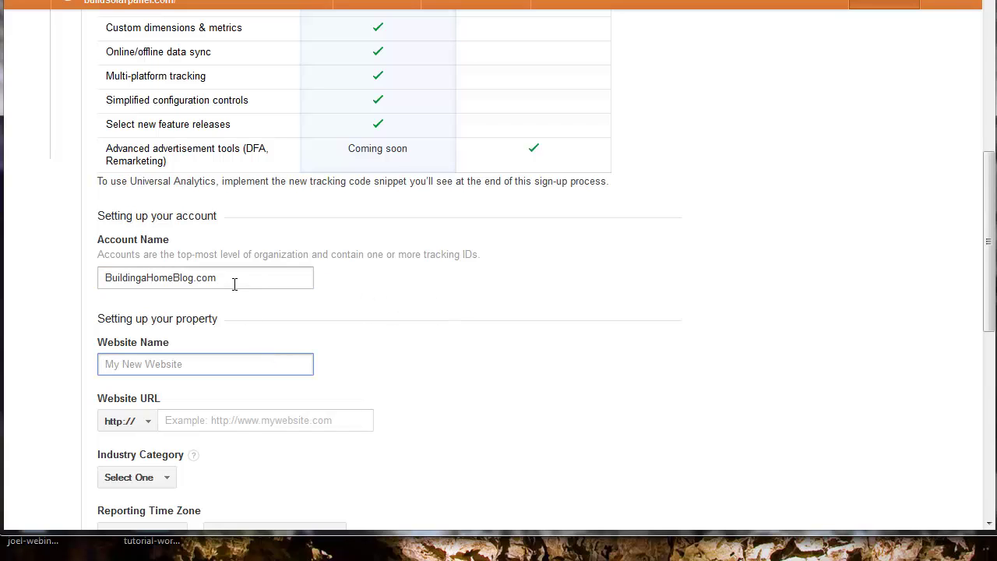
drag(234, 284, 80, 283)
key(ctrl+c)
click(138, 364)
key(ctrl+v)
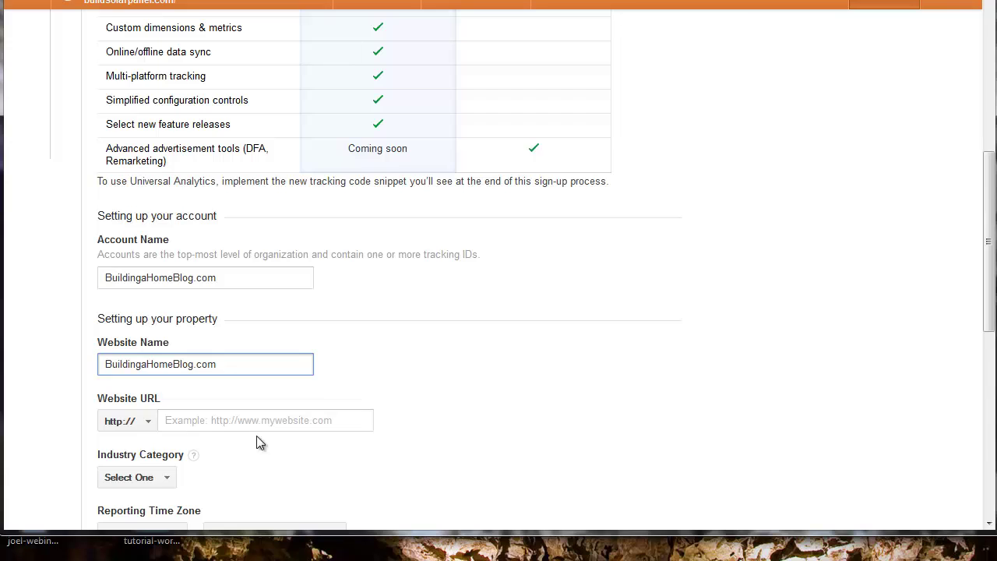
click(263, 422)
text(http://buildingahouseblog.com/)
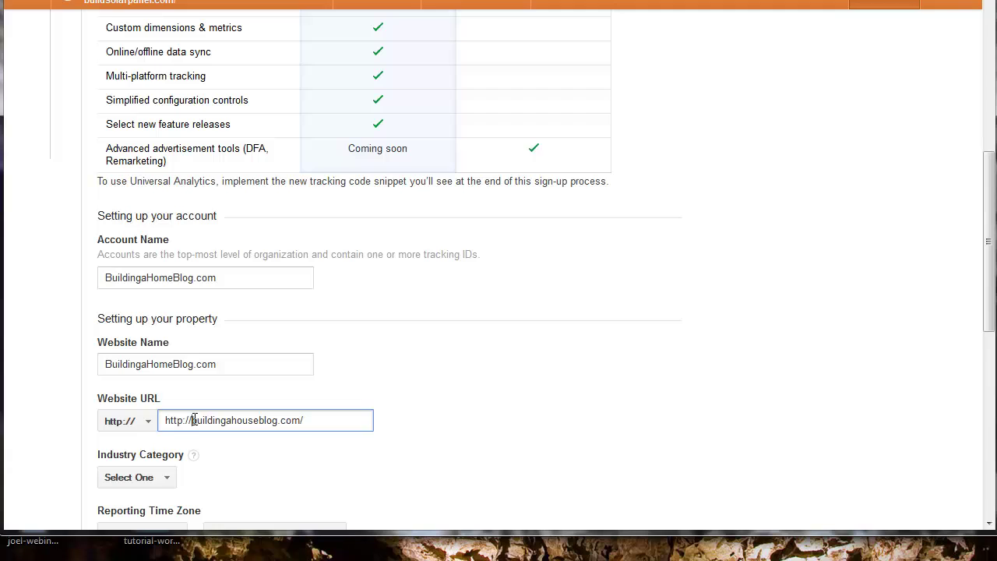
key(BackSpace)
key(BackSpace)
key(BackSpace)
key(BackSpace)
key(BackSpace)
key(BackSpace)
key(BackSpace)
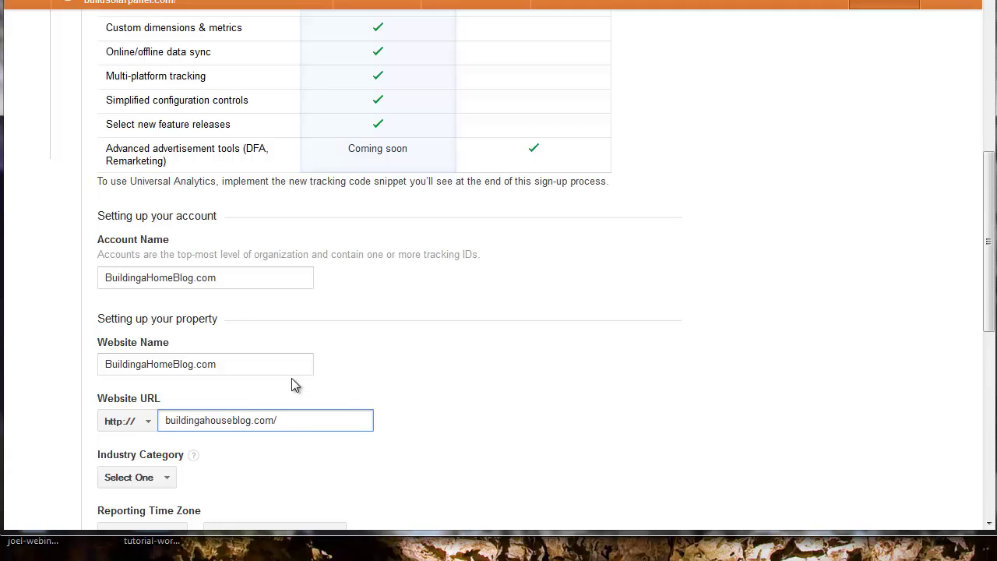
- Set the industry to Home and Garden and the reporting time zone to (GMT-07:00) Mountain Time
scroll(483, 327, down, 1)
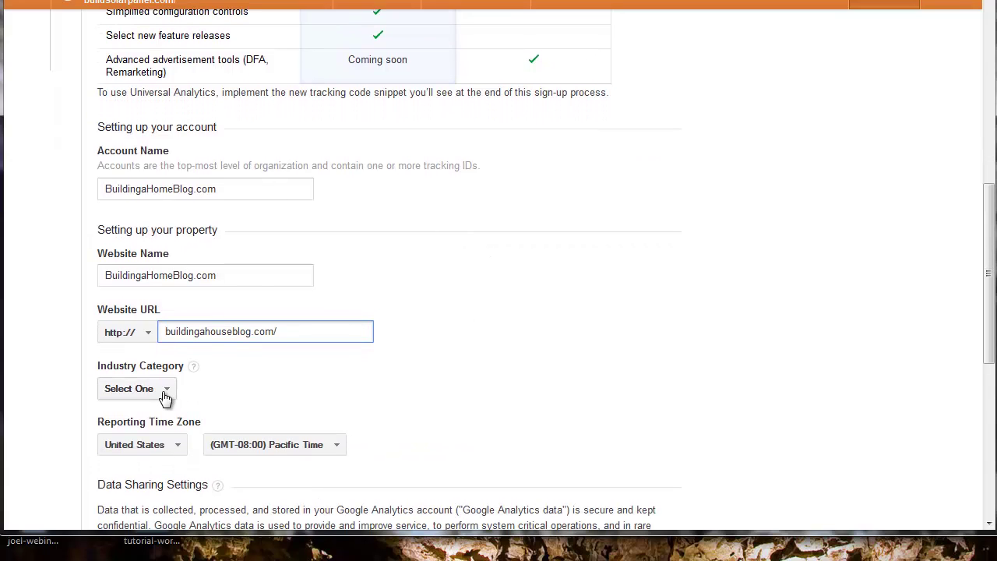
click(165, 393)
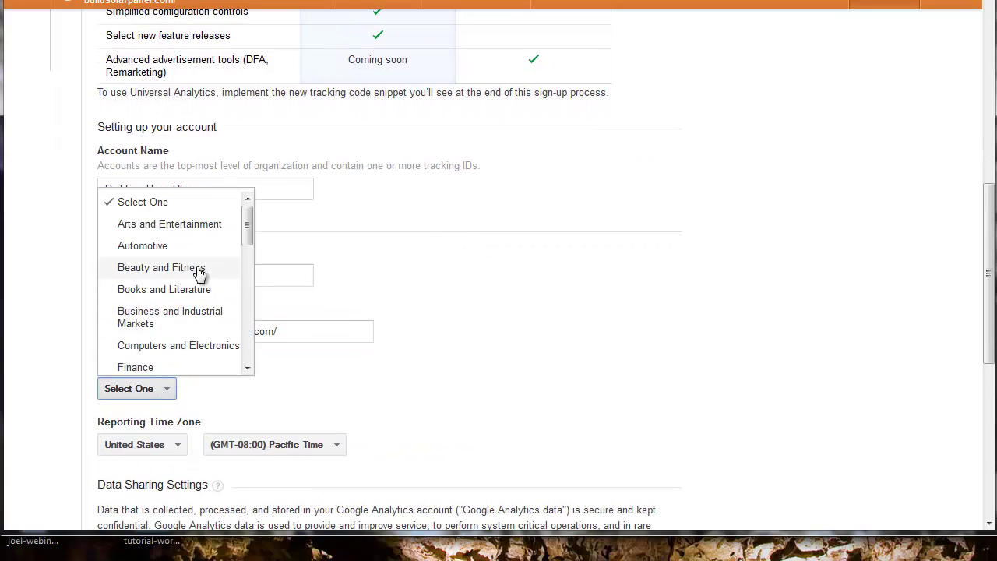
scroll(200, 314, down, 3)
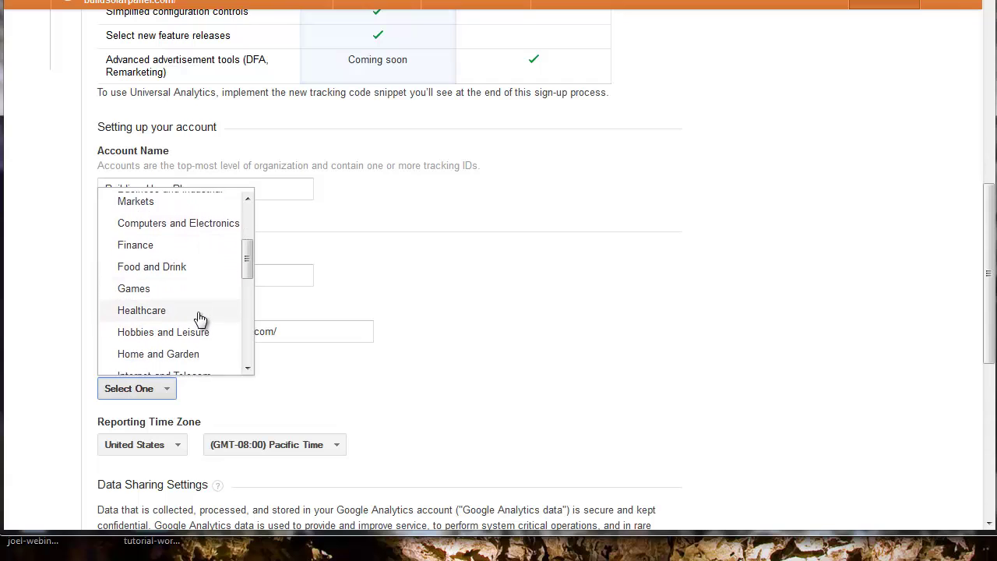
scroll(200, 317, down, 1)
click(200, 305)
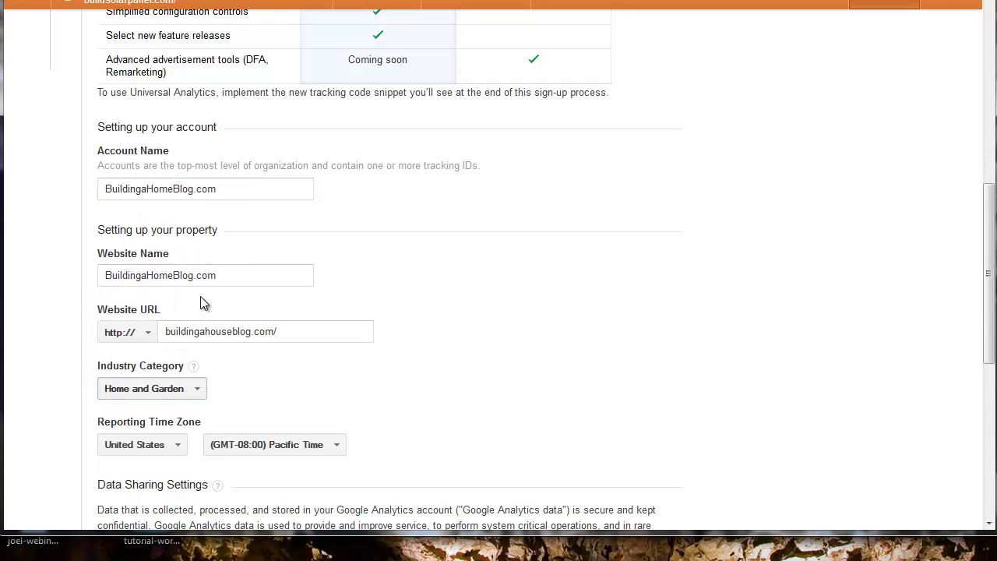
scroll(604, 289, down, 1)
scroll(603, 288, down, 1)
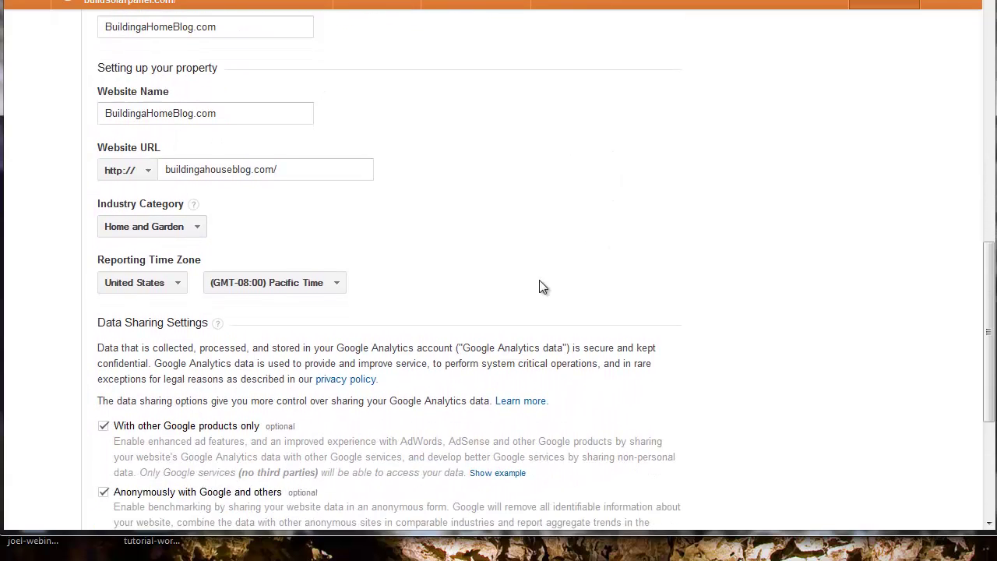
click(338, 270)
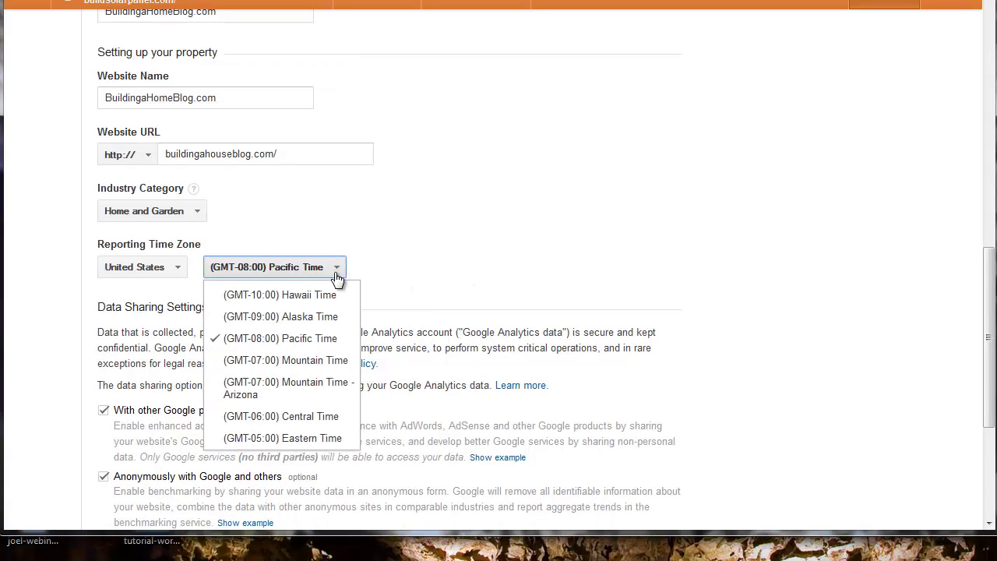
click(332, 360)
scroll(599, 210, down, 1)
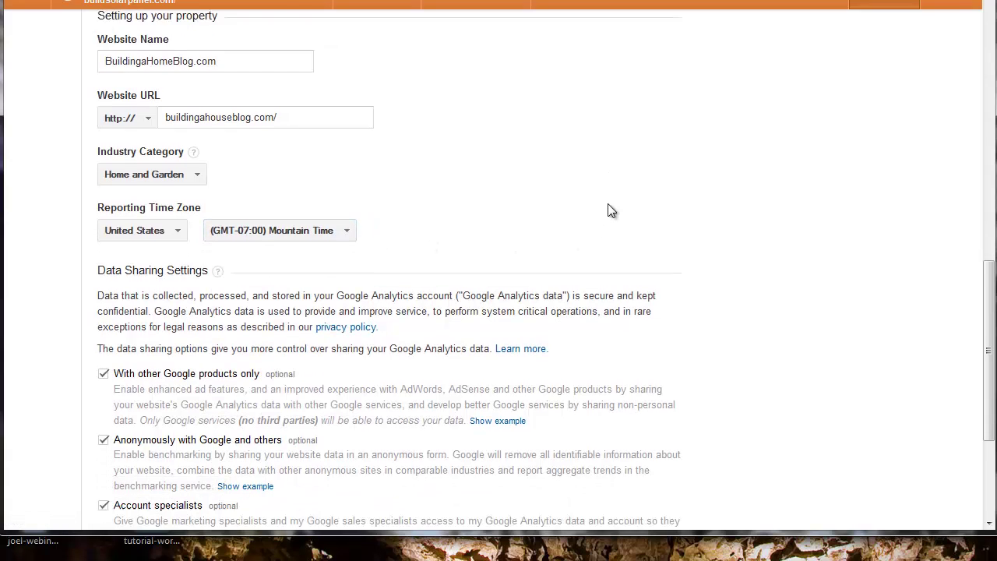
scroll(608, 209, down, 5)
- Request the tracking ID and accept the Google Analytics Terms of Service
click(138, 434)
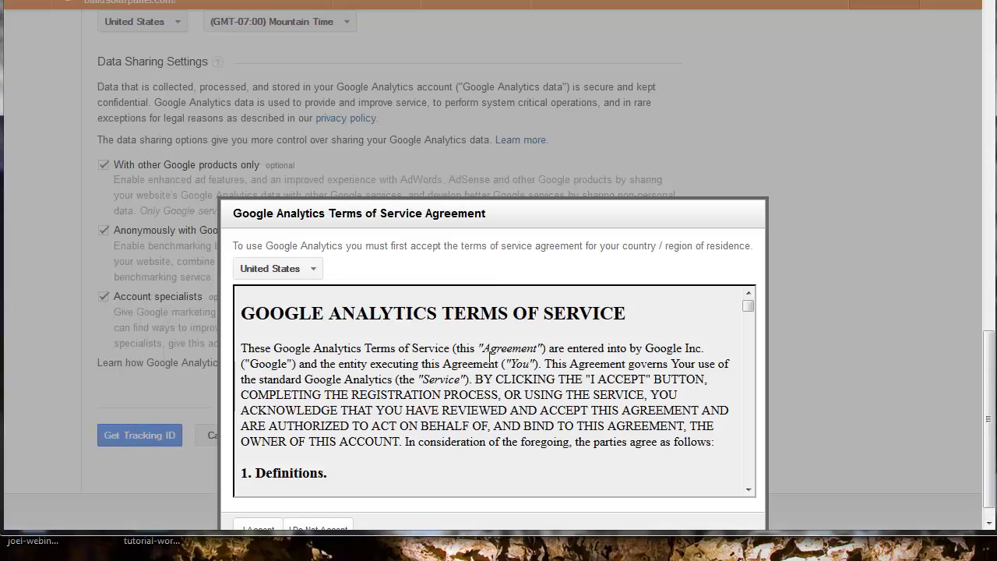
scroll(654, 319, down, 8)
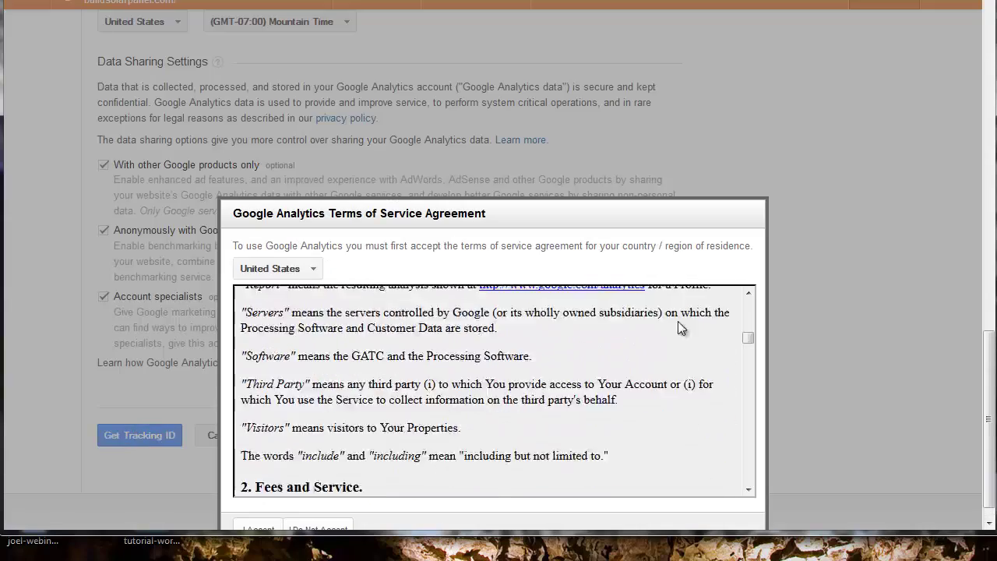
drag(748, 341, 746, 486)
scroll(647, 448, down, 1)
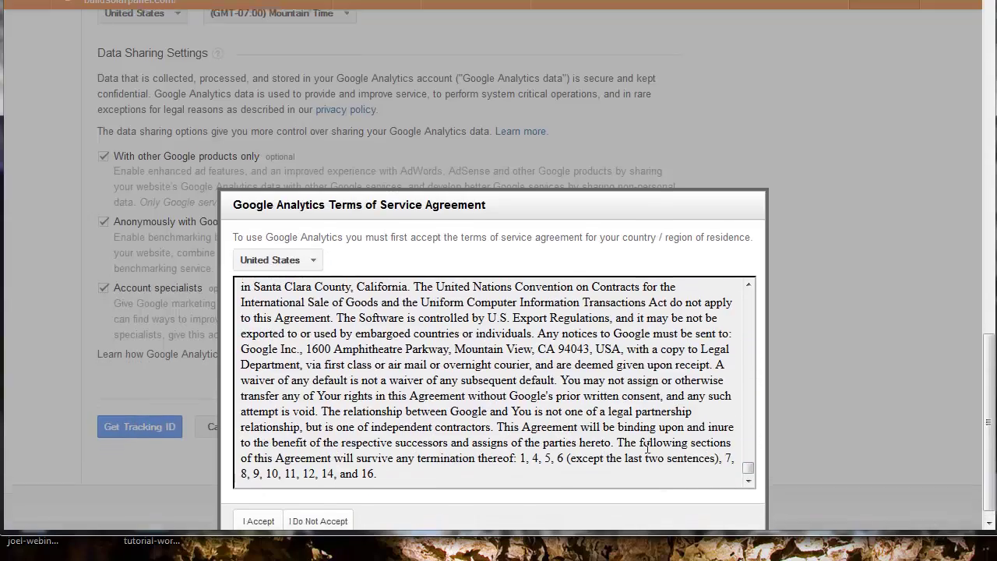
click(260, 517)
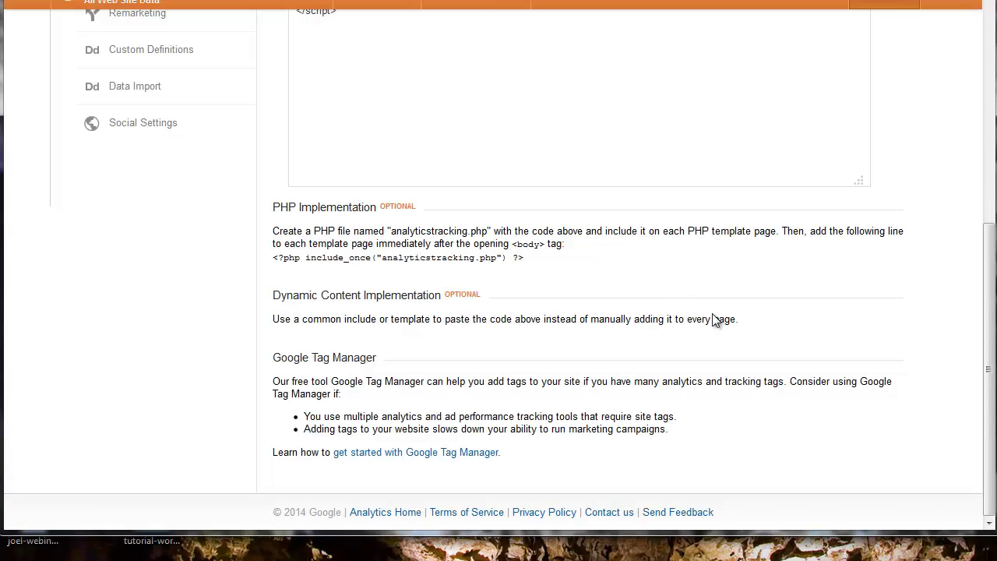
- Select the UA-46865624-1 tracking code snippet and return to the blog's tab
scroll(715, 319, up, 5)
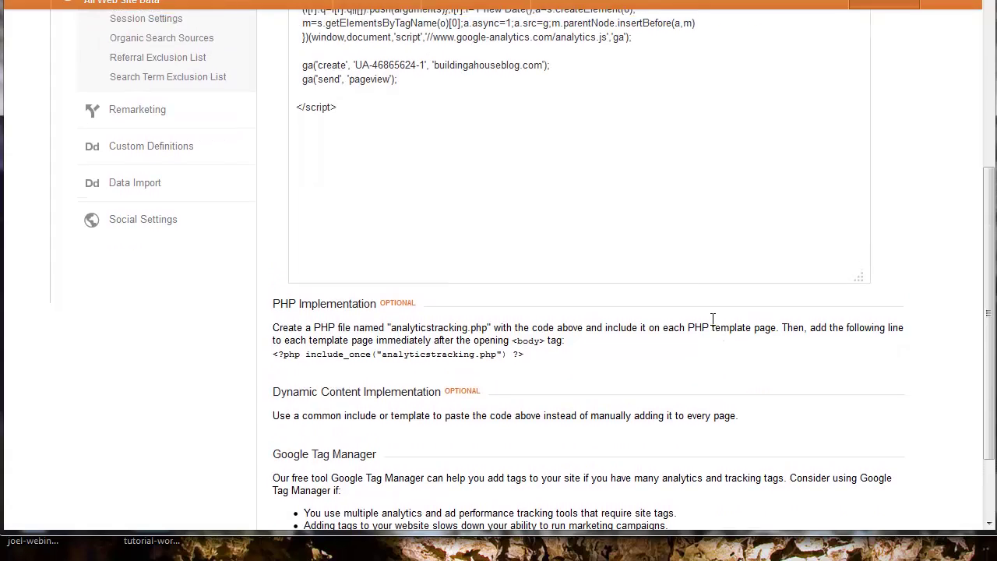
drag(359, 371, 278, 226)
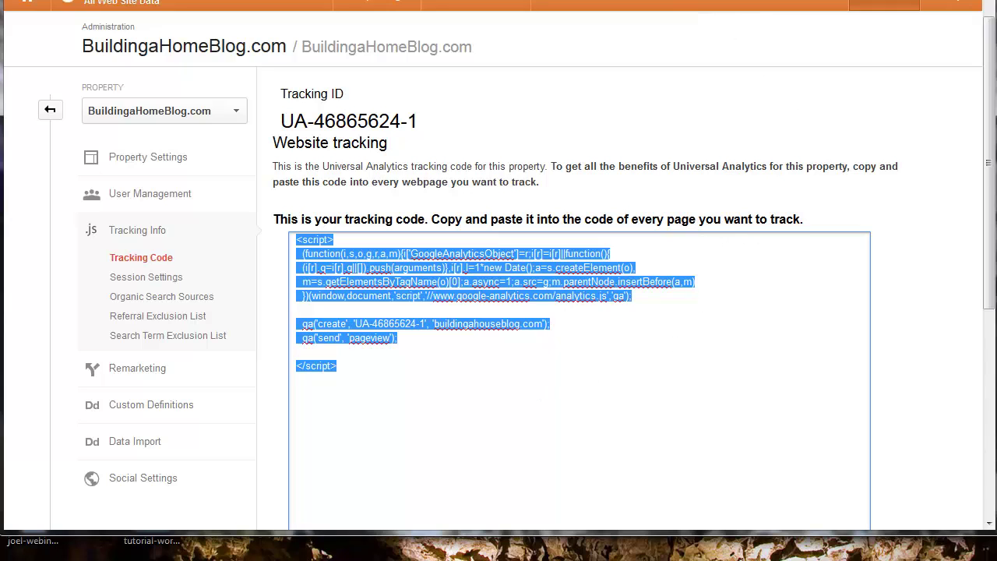
key(ctrl+Tab)
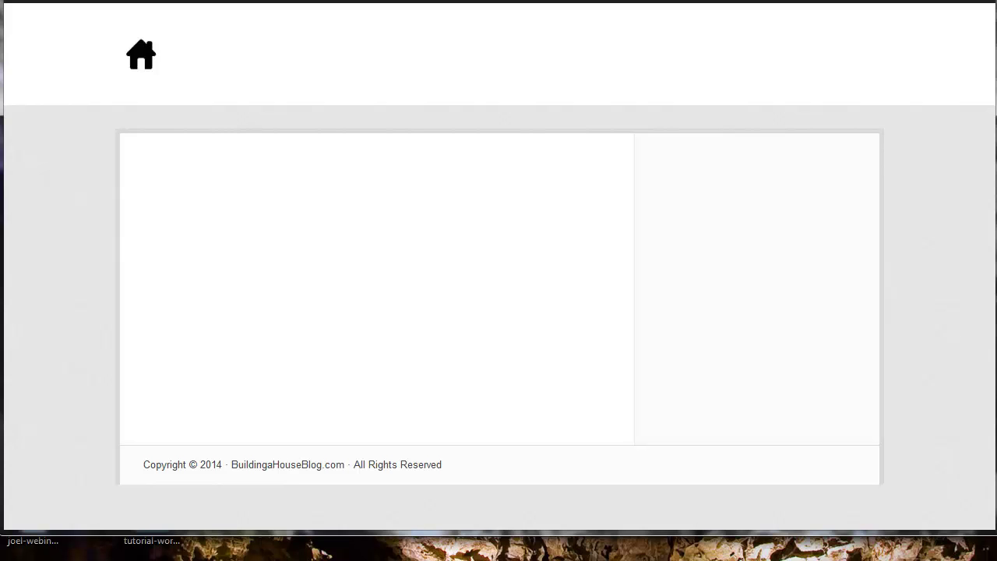
- Paste the analytics code into Header Tracking & Analytics Codes and save the settings
key(ctrl+Tab)
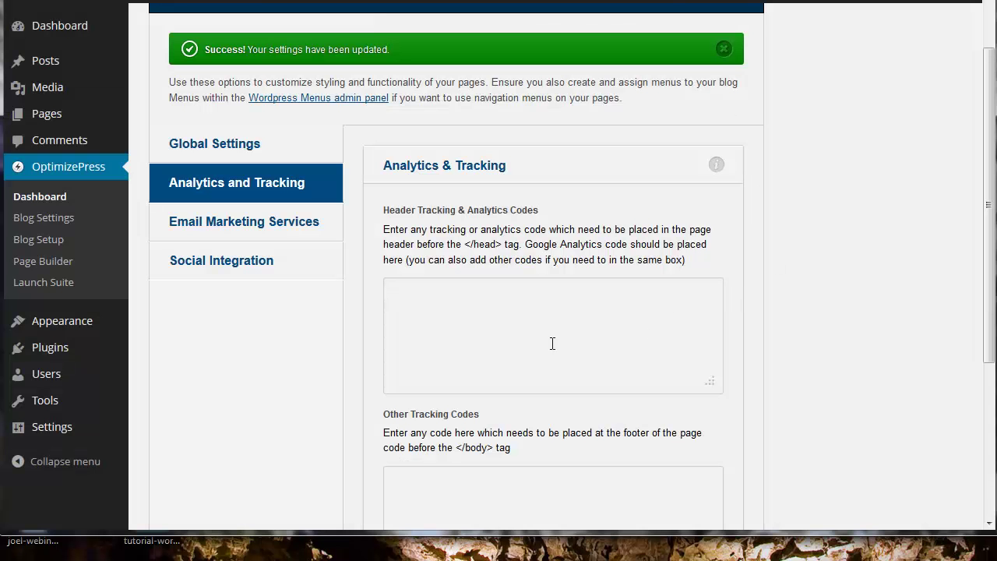
key(ctrl+v)
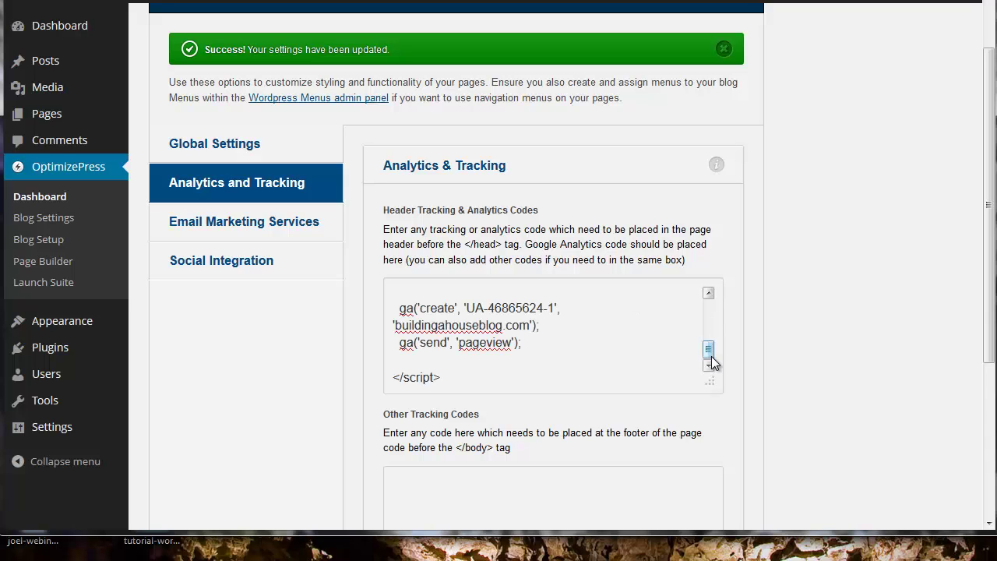
scroll(766, 323, down, 3)
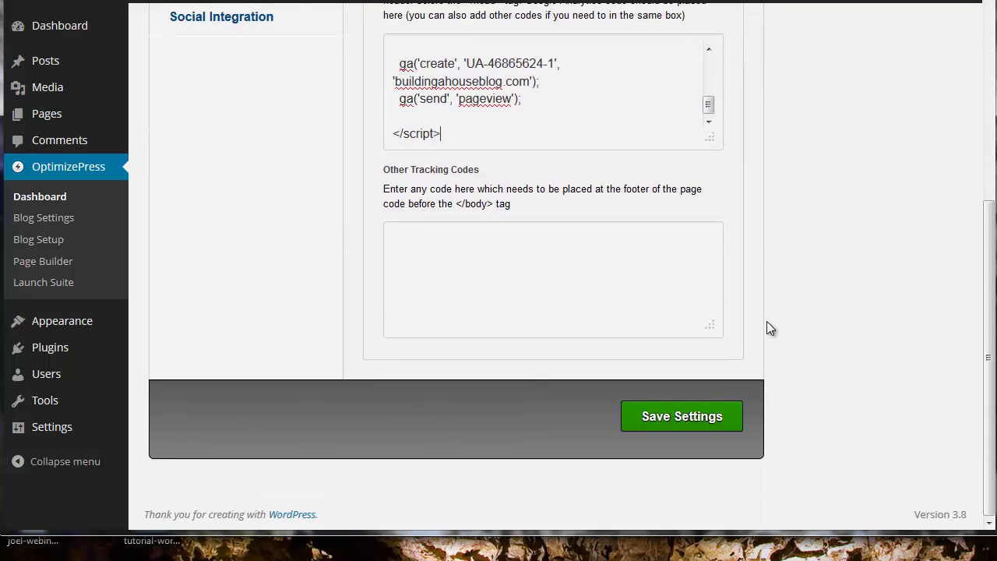
click(703, 414)
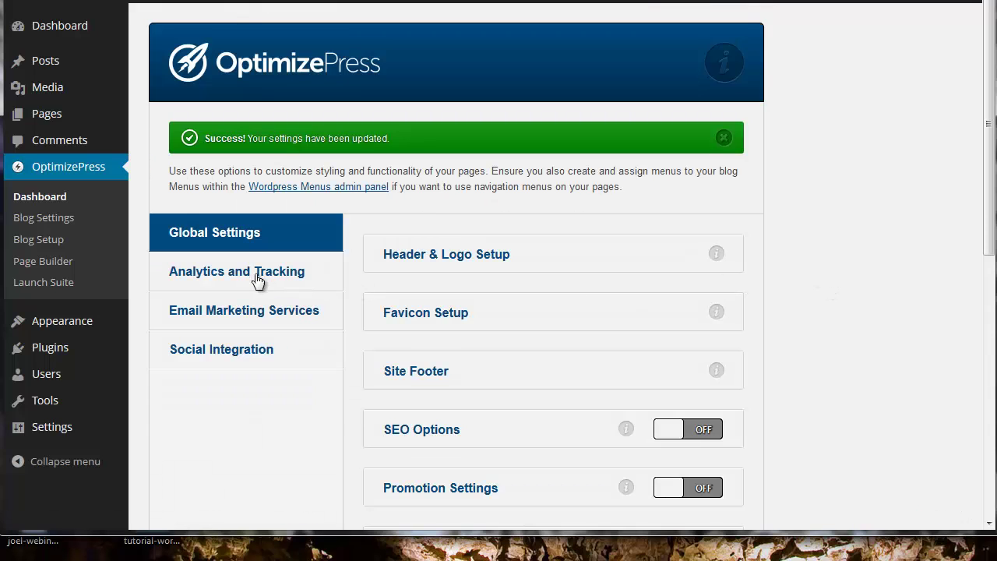
- Confirm the code is saved under Analytics & Tracking, then return to Global Settings
click(256, 282)
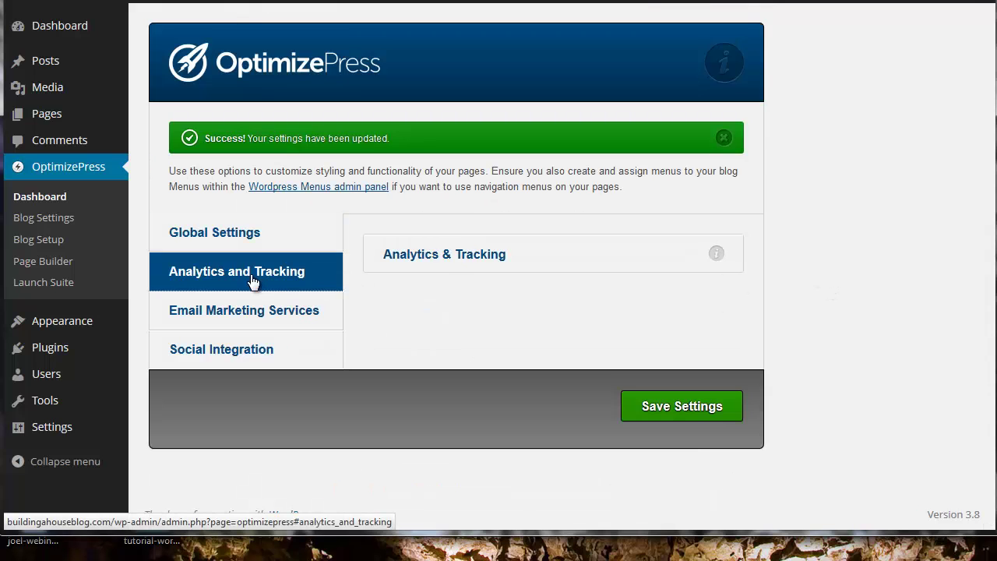
click(468, 259)
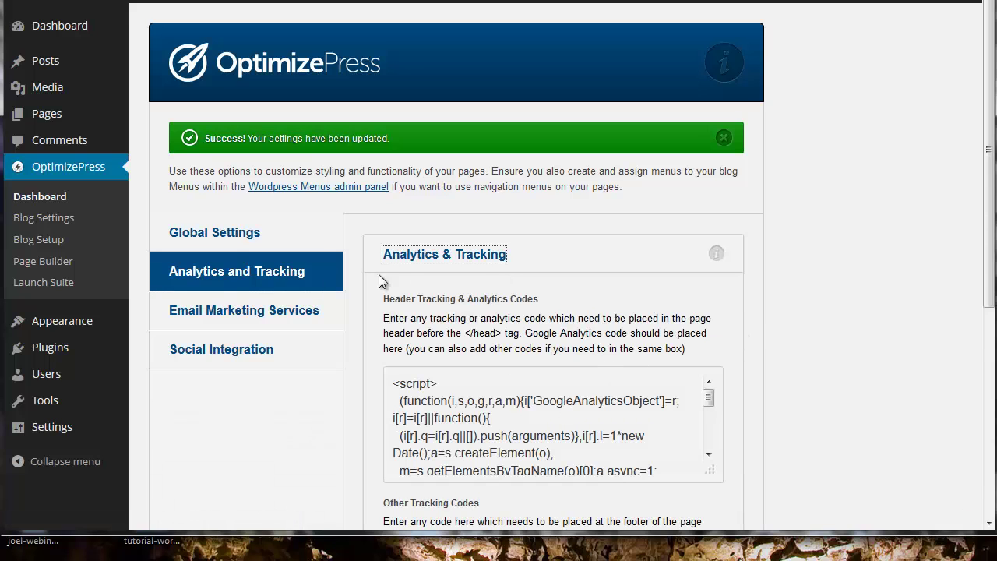
click(229, 235)
scroll(605, 296, down, 3)
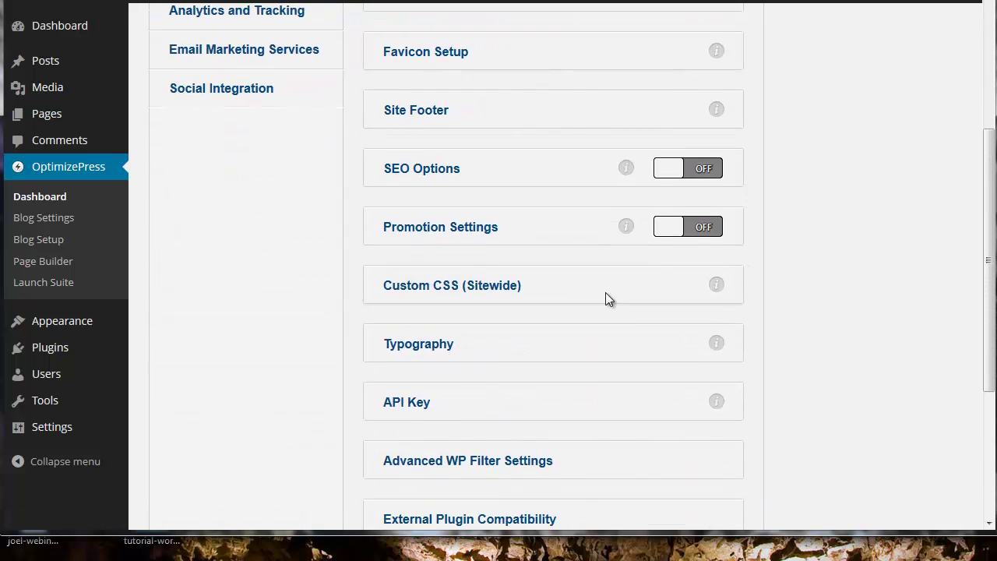
scroll(599, 305, up, 2)
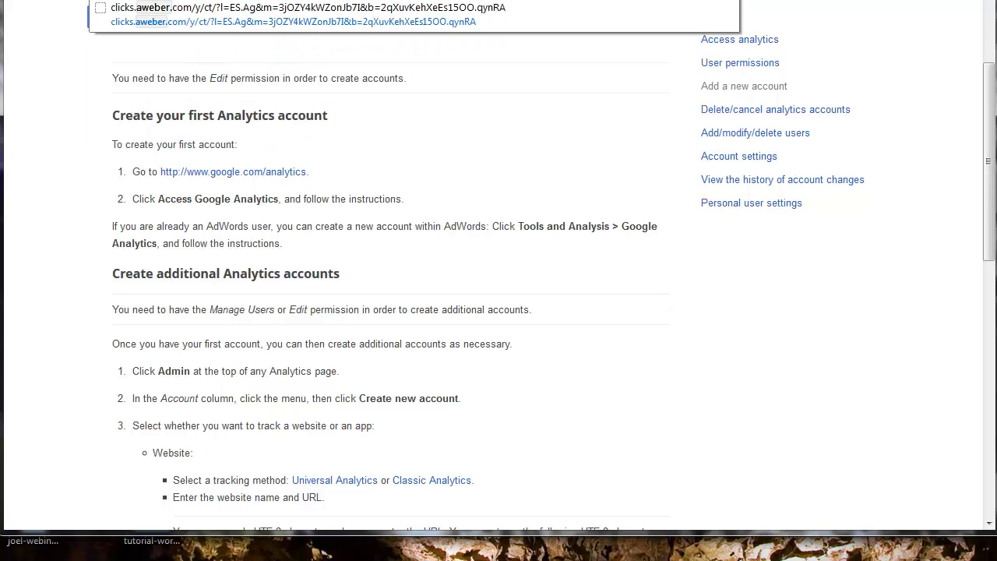
- Switch from the Google Analytics account-creation help tab to the AWeber homepage tab
key(Return)
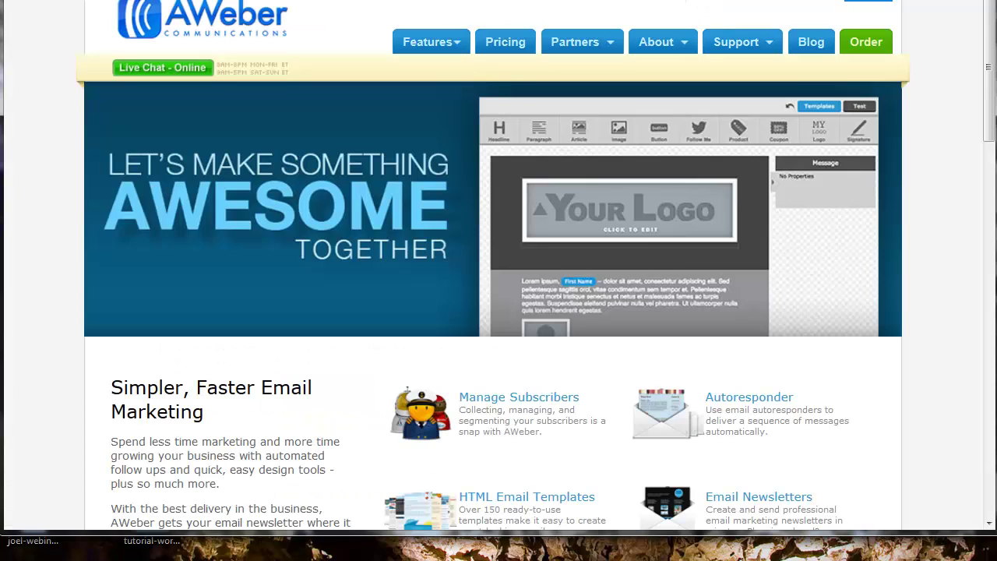
- Log in to AWeber with the account saved in the password manager
click(876, 6)
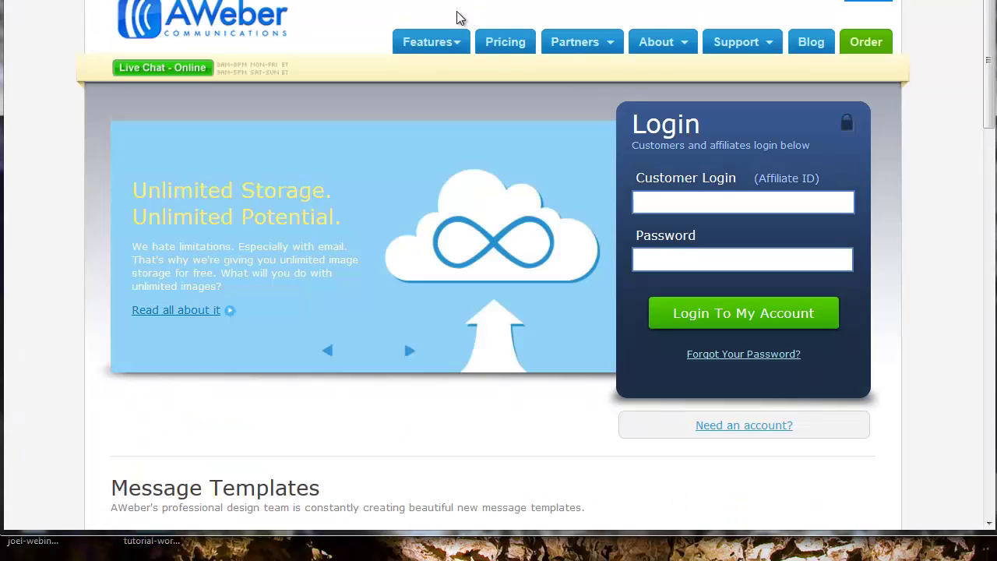
click(351, 4)
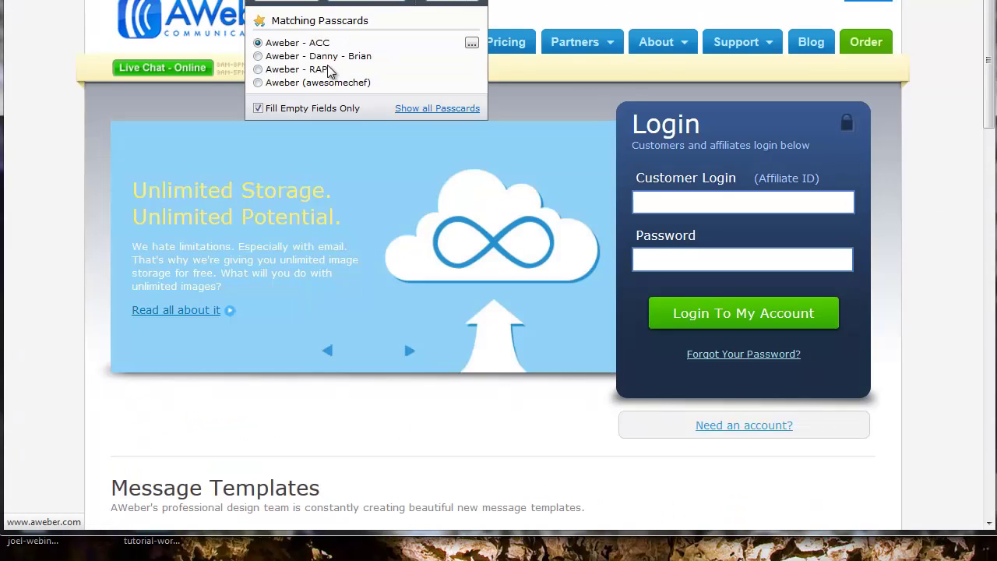
click(287, 84)
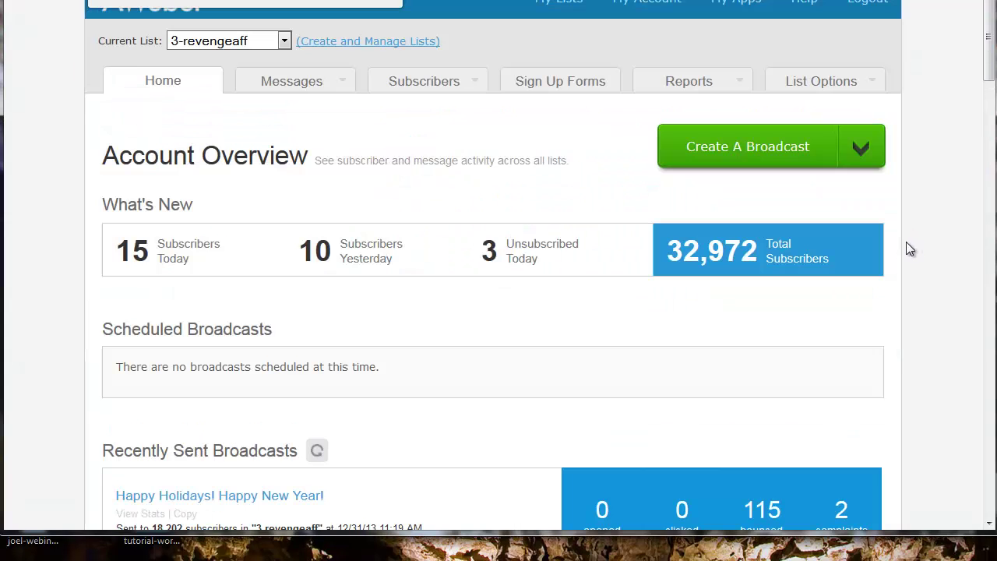
drag(145, 253, 119, 248)
double_click(345, 249)
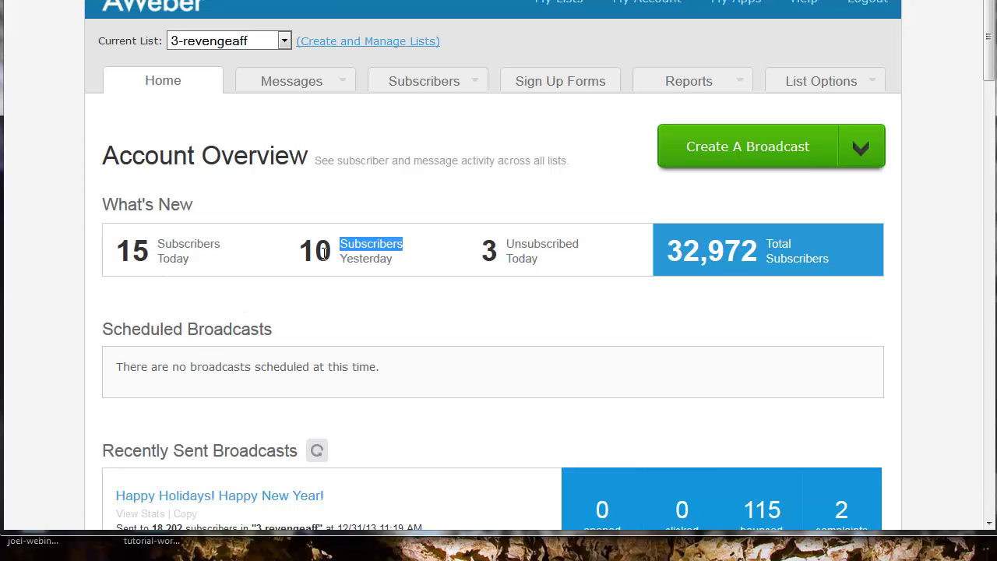
click(298, 263)
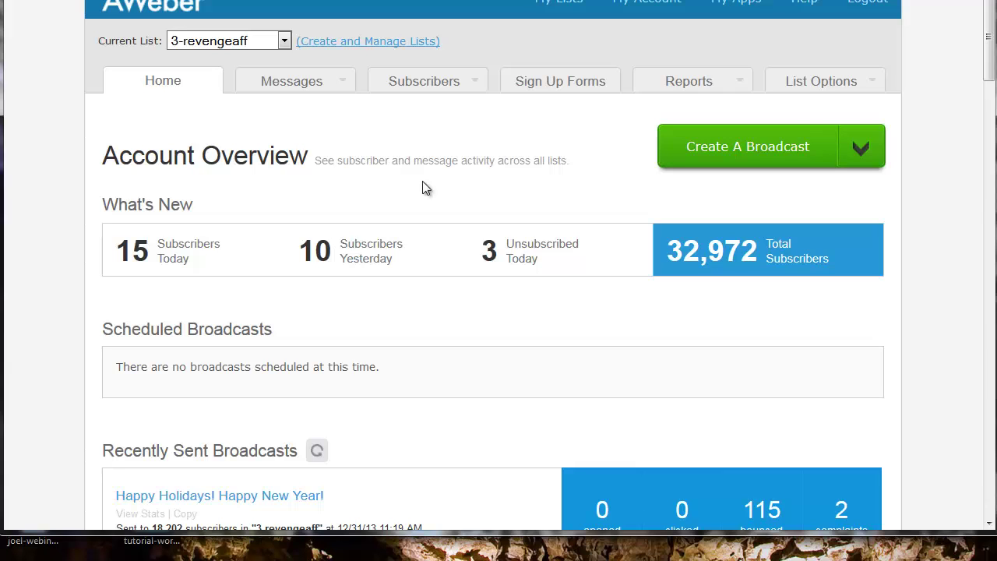
- Go to Create and Manage Lists to view the account's lists
click(863, 149)
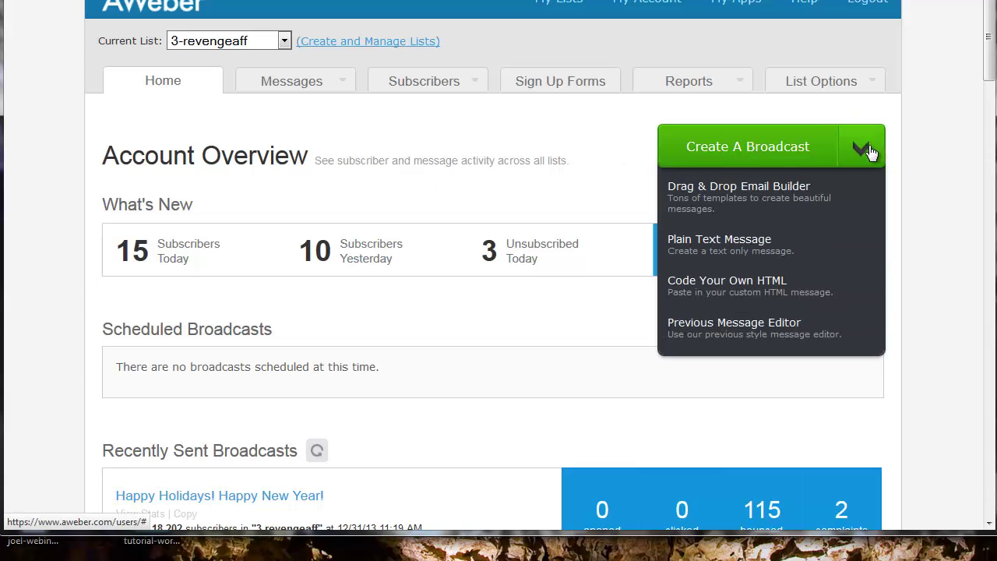
click(532, 155)
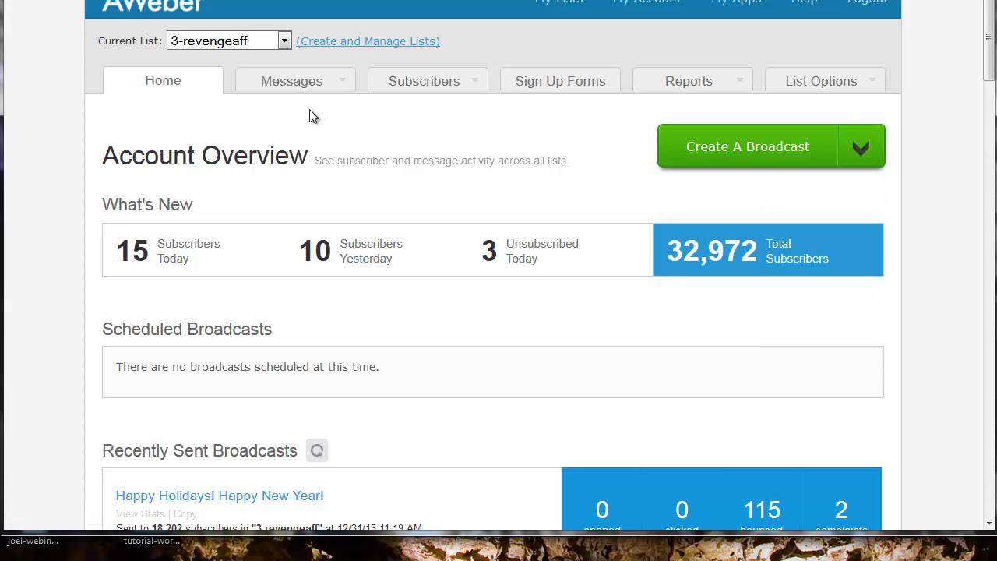
click(351, 47)
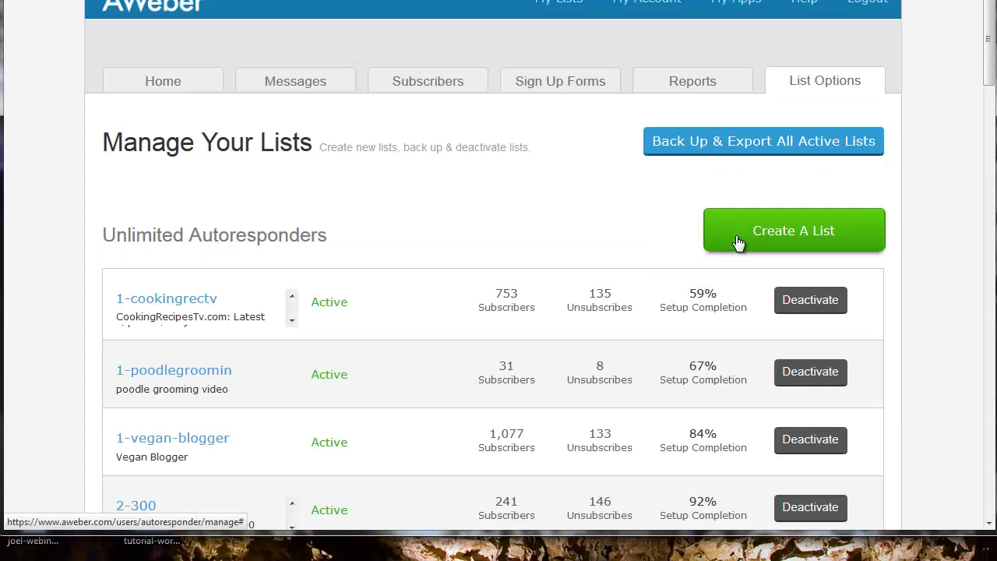
- Create a new mailing list and rename it 1-building-home
click(793, 239)
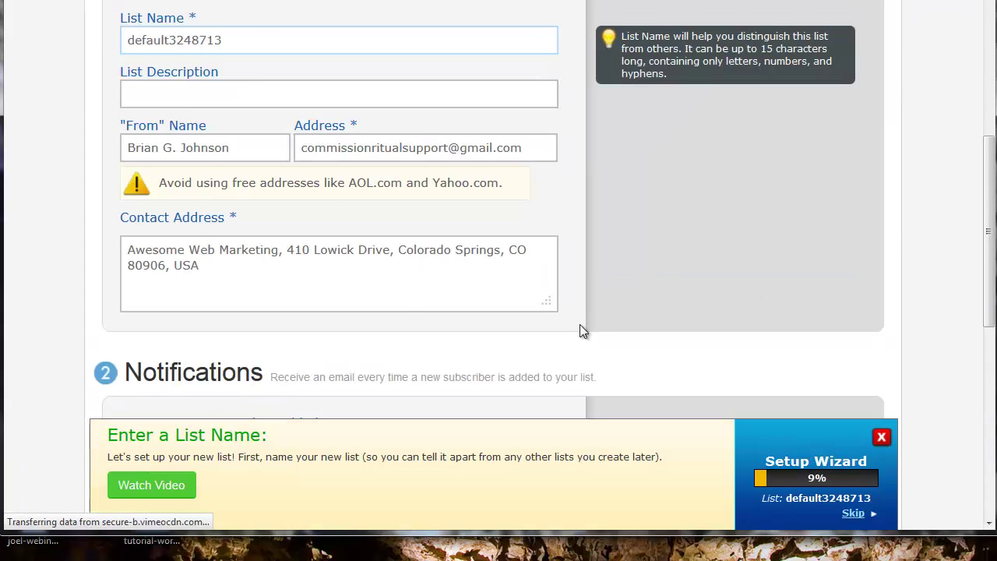
drag(260, 44, 70, 49)
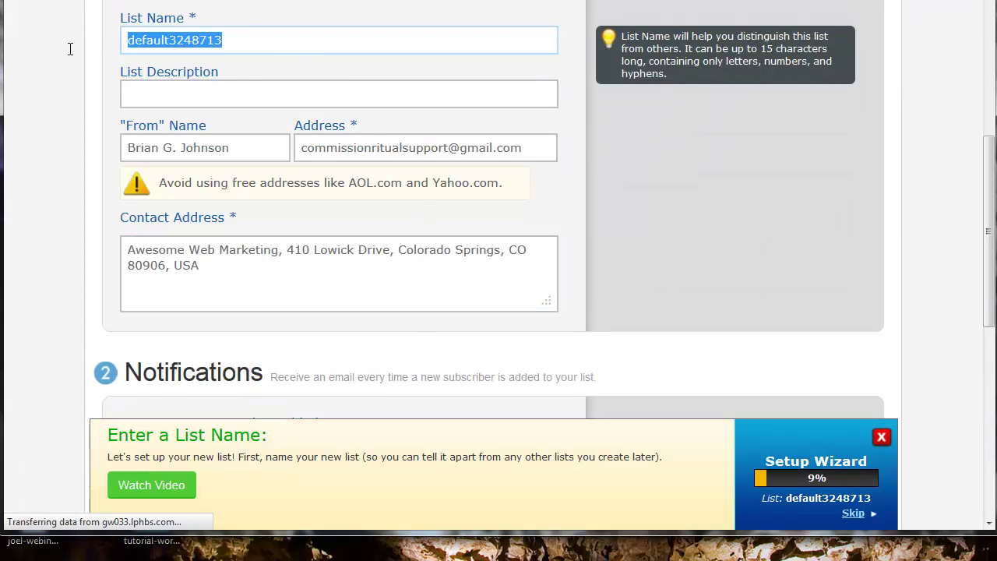
text(1-bui)
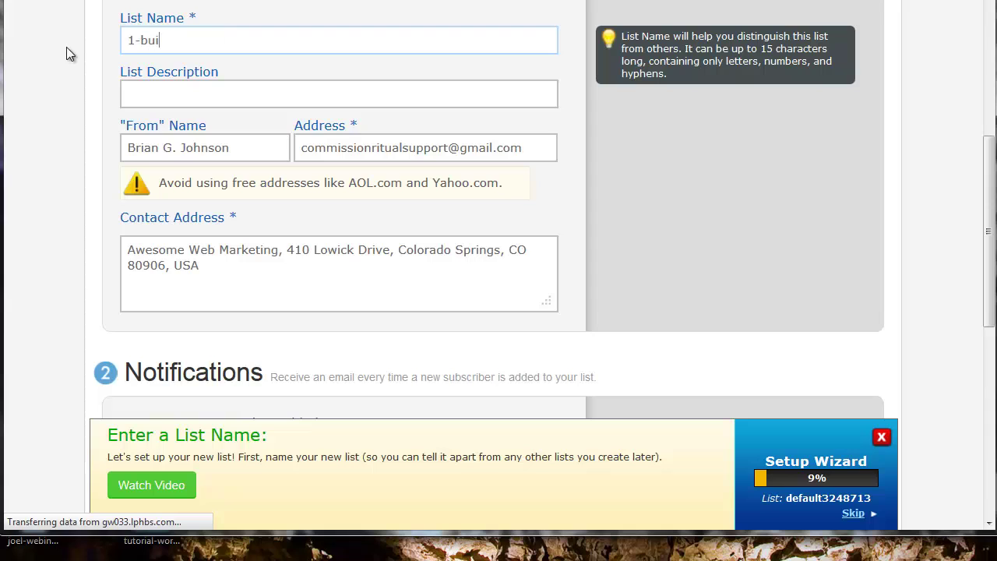
scroll(66, 53, down, 1)
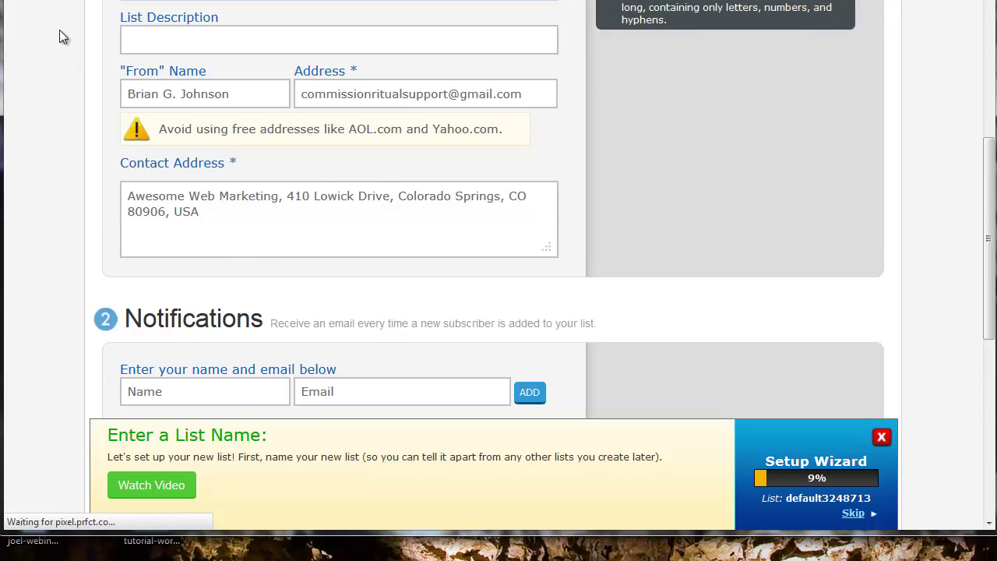
scroll(55, 117, down, 1)
text(lding-home)
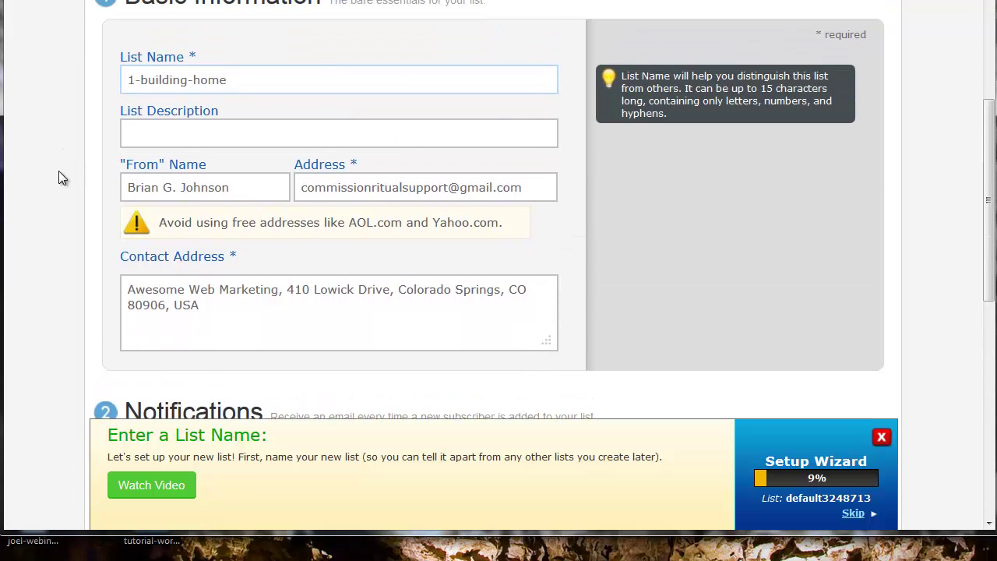
mouse_move(286, 197)
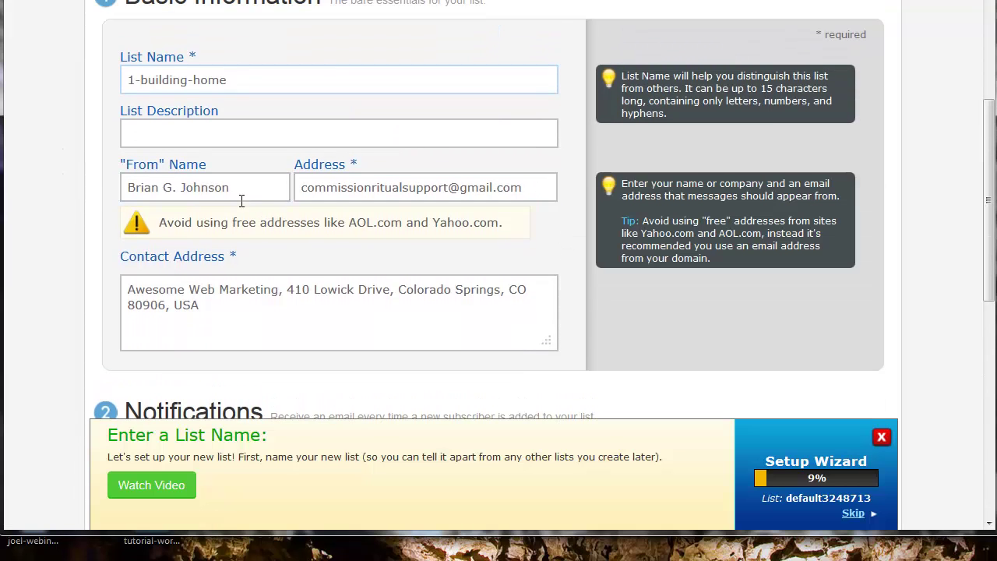
scroll(243, 225, down, 3)
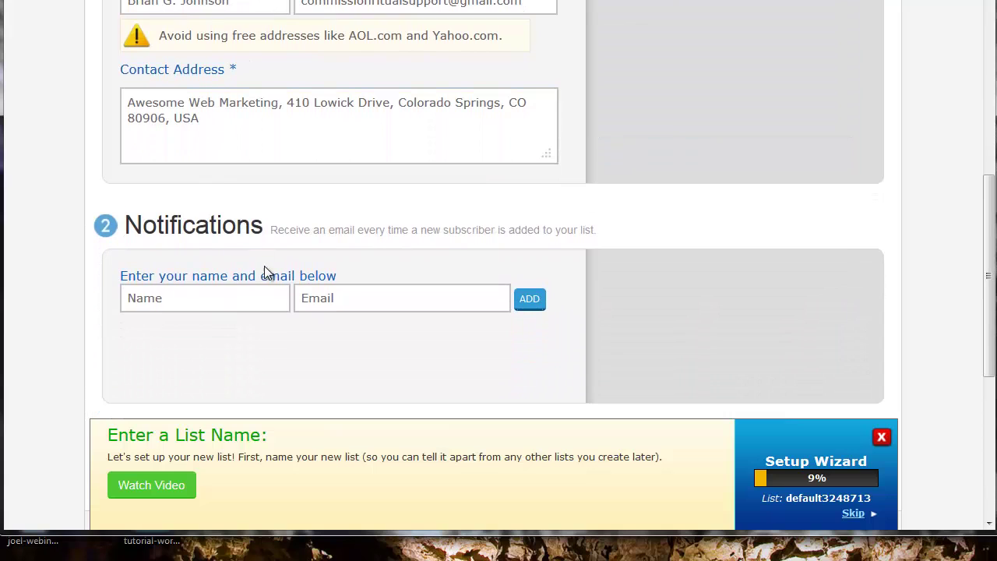
- Enter the notification contact's name, leave the notification email empty, and save the basic settings
click(226, 297)
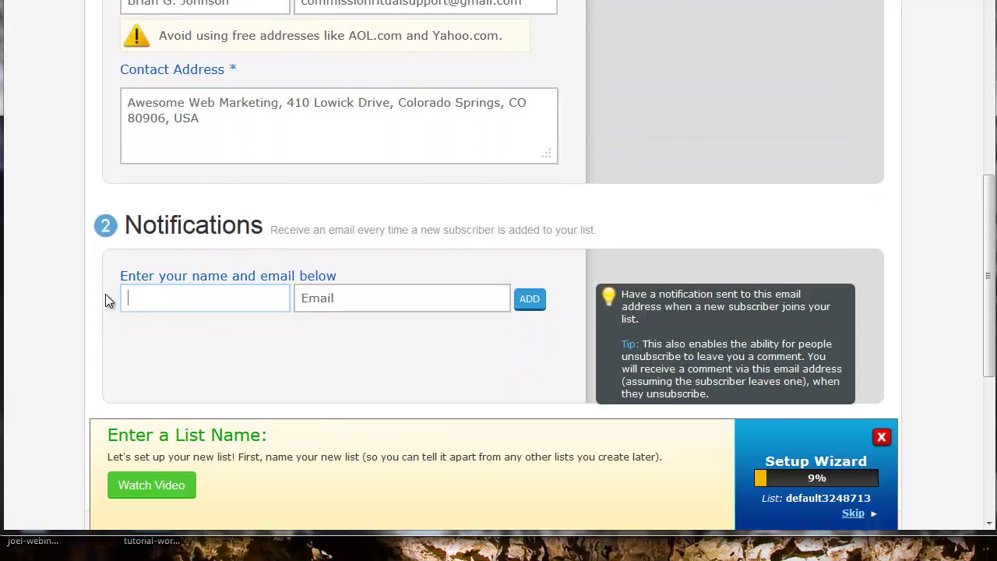
text(Brian)
click(393, 297)
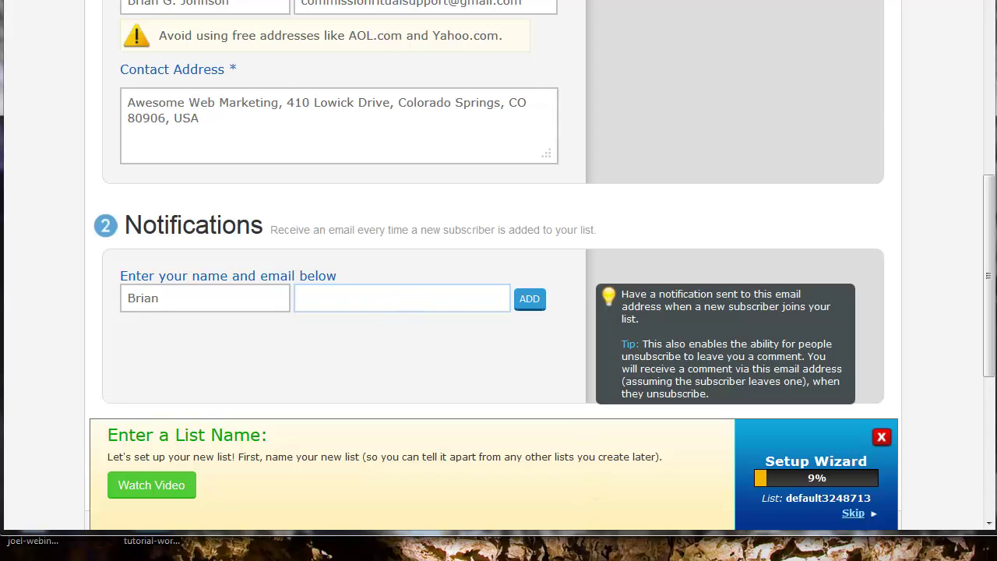
click(494, 268)
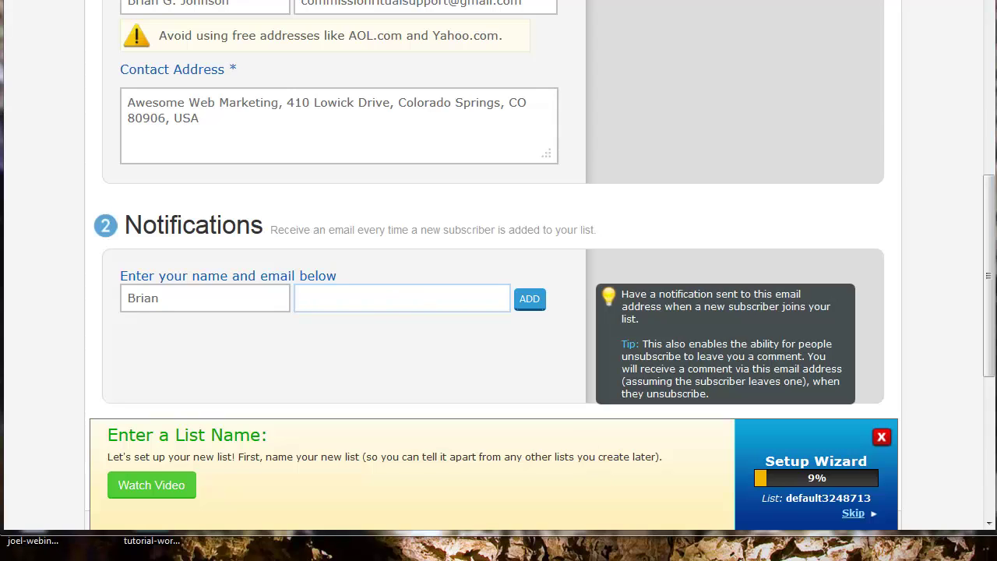
scroll(494, 268, down, 5)
click(156, 123)
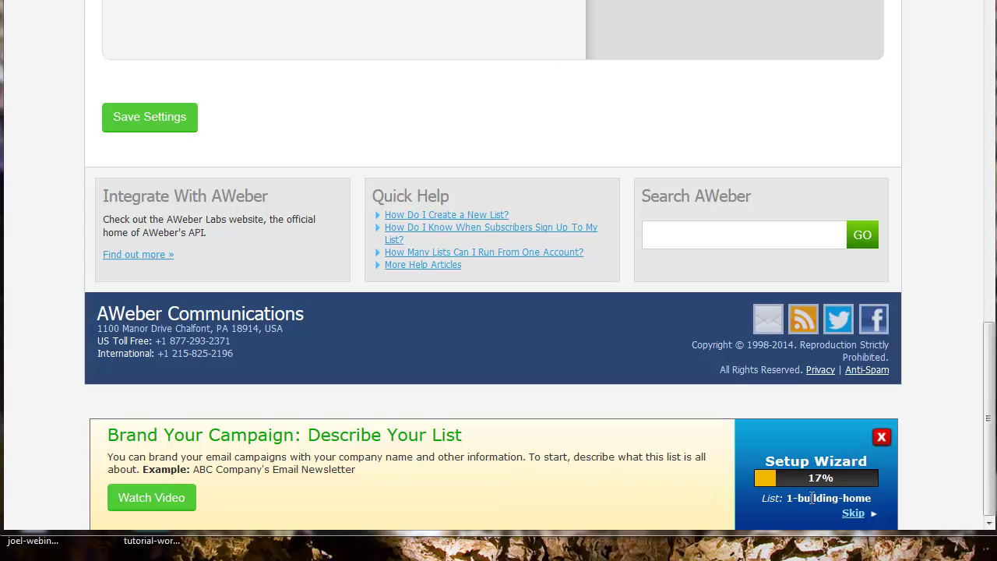
- Skip to the personalization settings and enter 'Awesome Web Marketing' as the company name
click(853, 514)
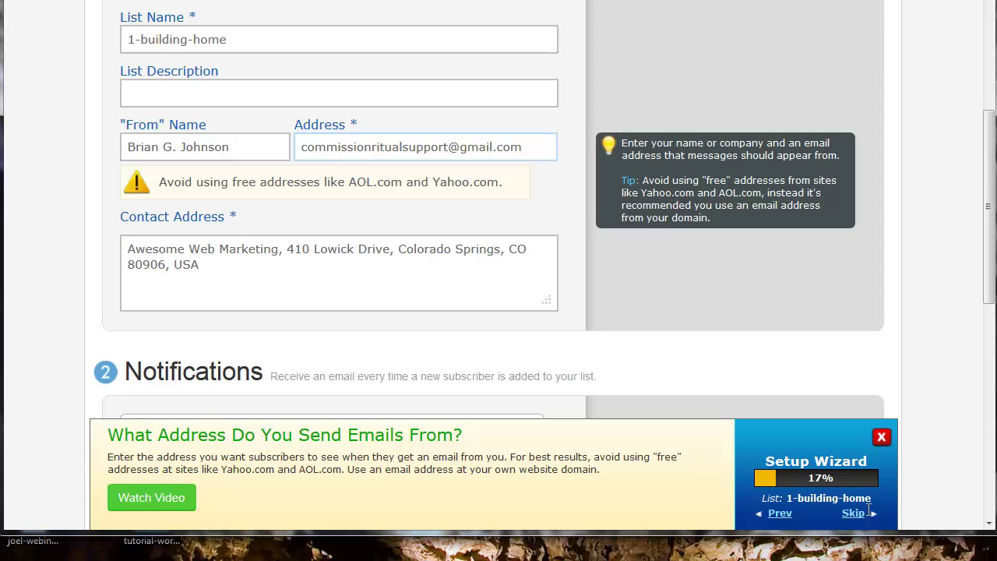
click(854, 514)
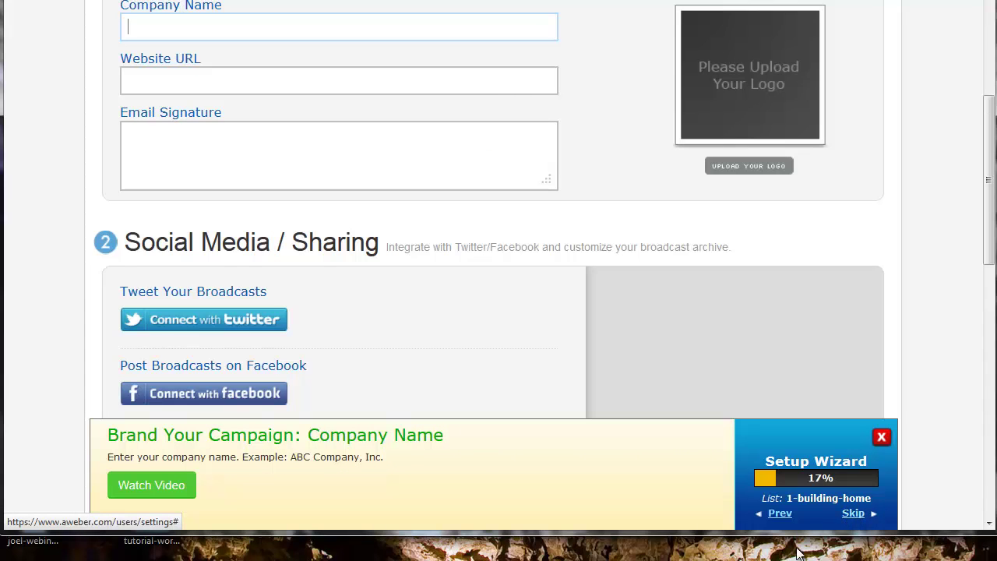
scroll(493, 284, up, 3)
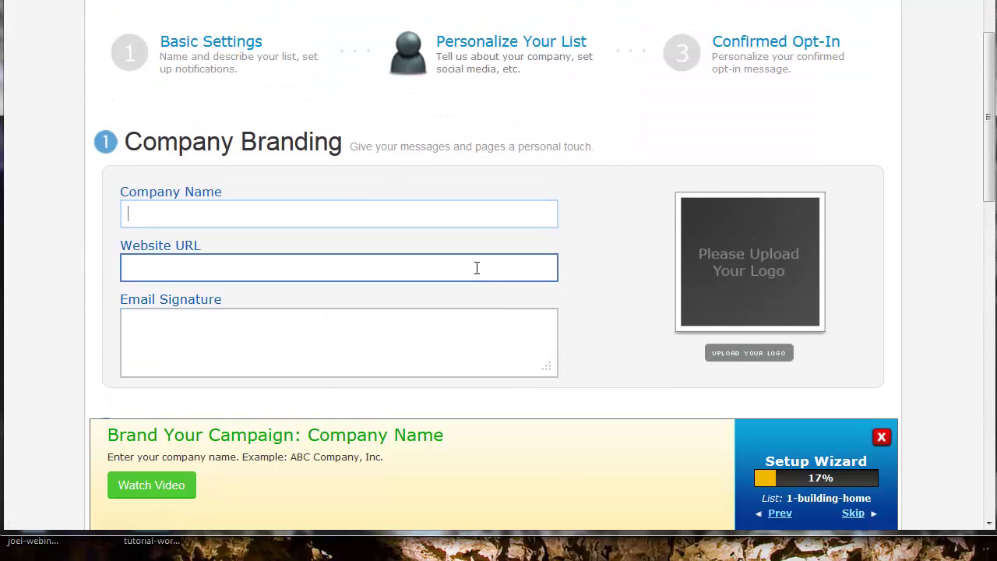
text(wesome Web Marketinng)
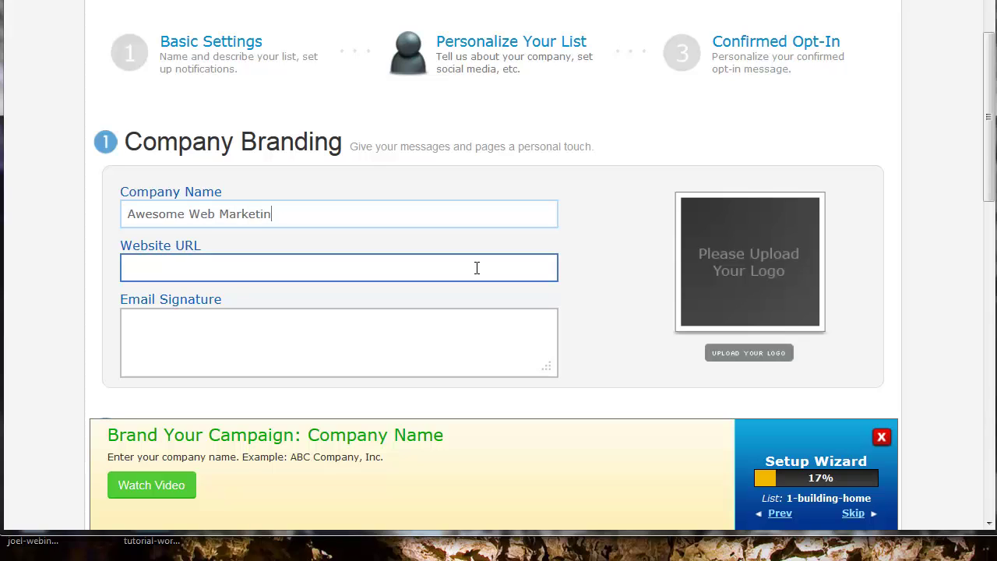
scroll(636, 297, down, 1)
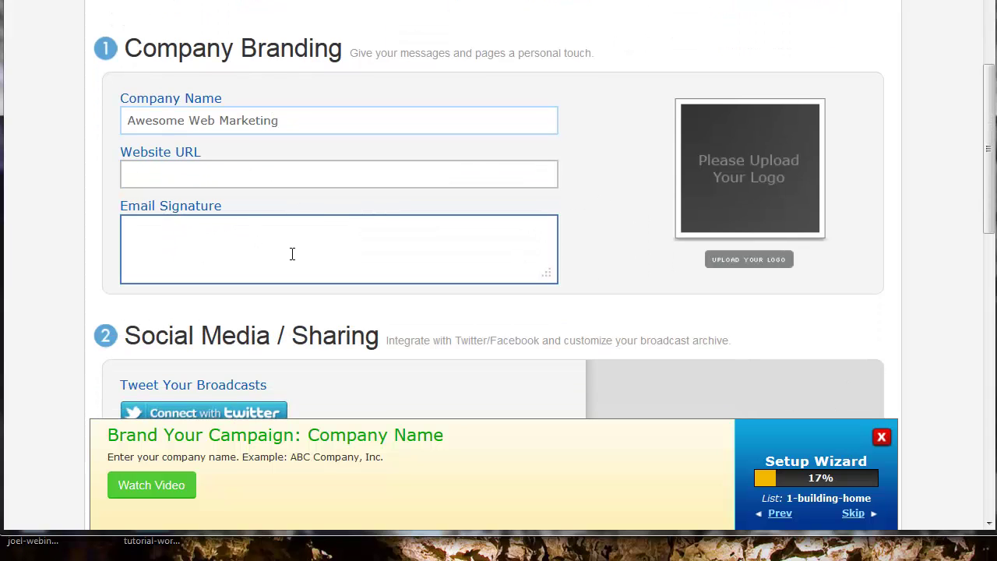
scroll(300, 238, down, 2)
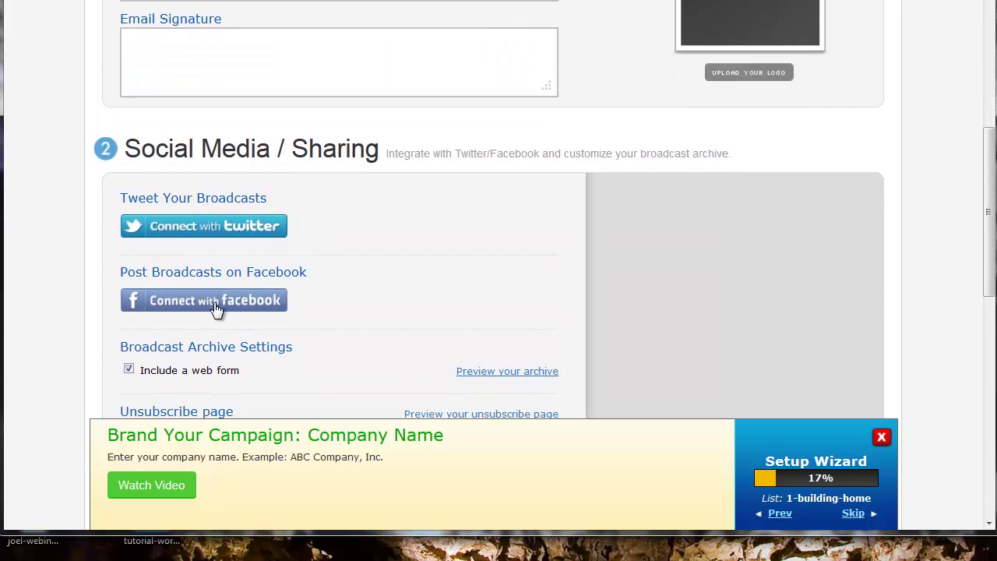
scroll(395, 248, down, 4)
scroll(394, 250, down, 2)
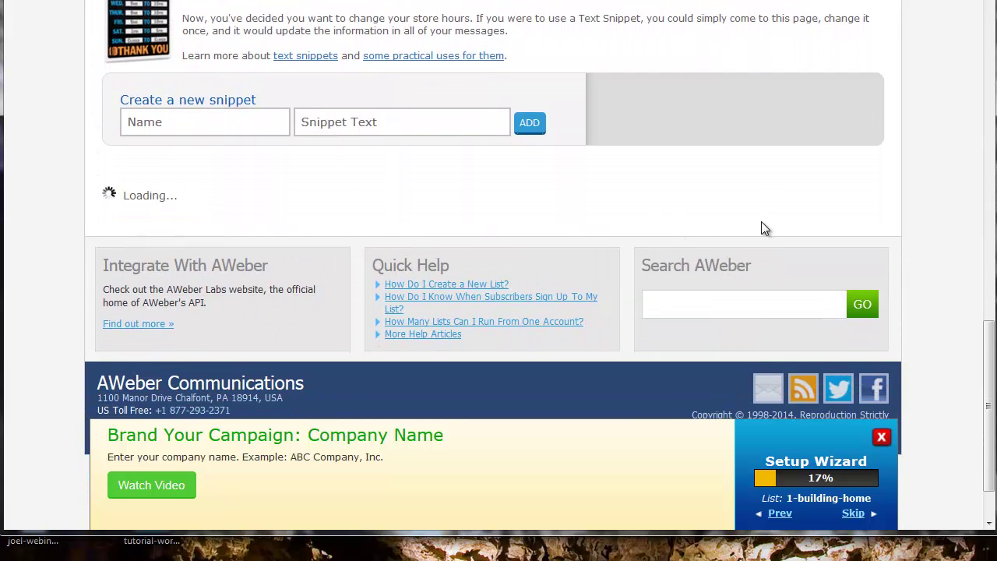
scroll(748, 242, down, 8)
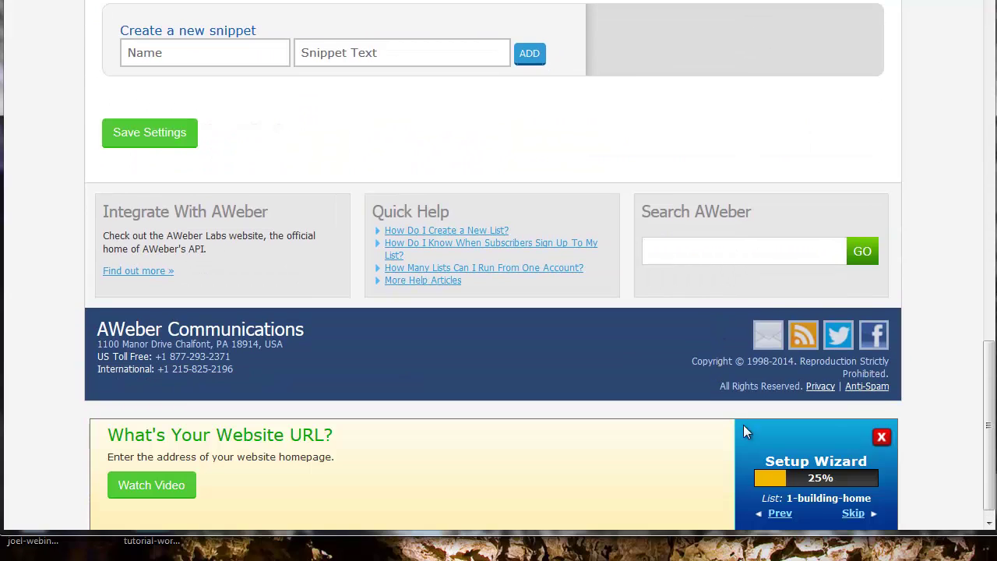
- Skip to the Confirmed Opt-In step and look over the confirmation message's Insert Field options
click(852, 513)
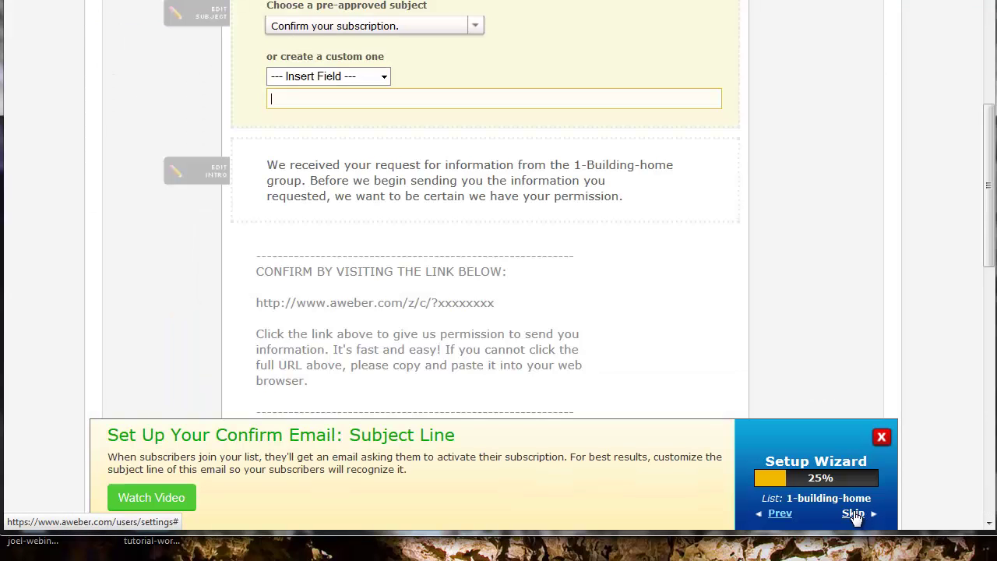
scroll(721, 192, up, 2)
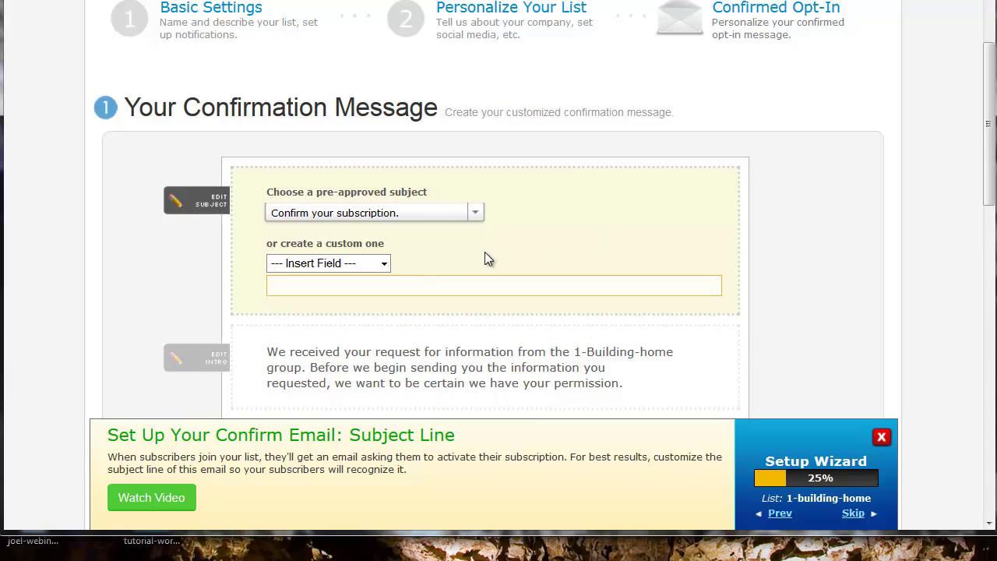
click(385, 265)
click(384, 264)
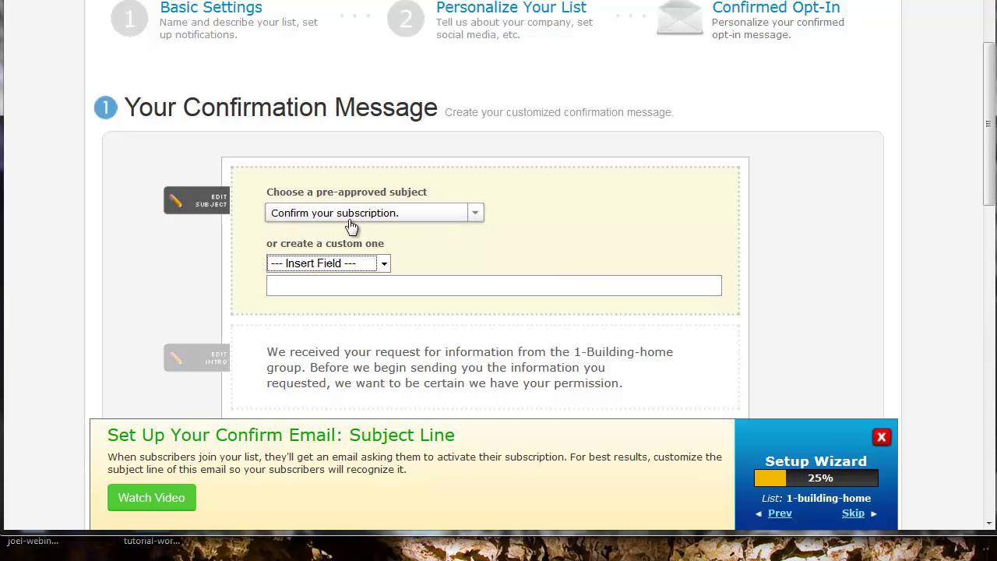
scroll(786, 246, down, 3)
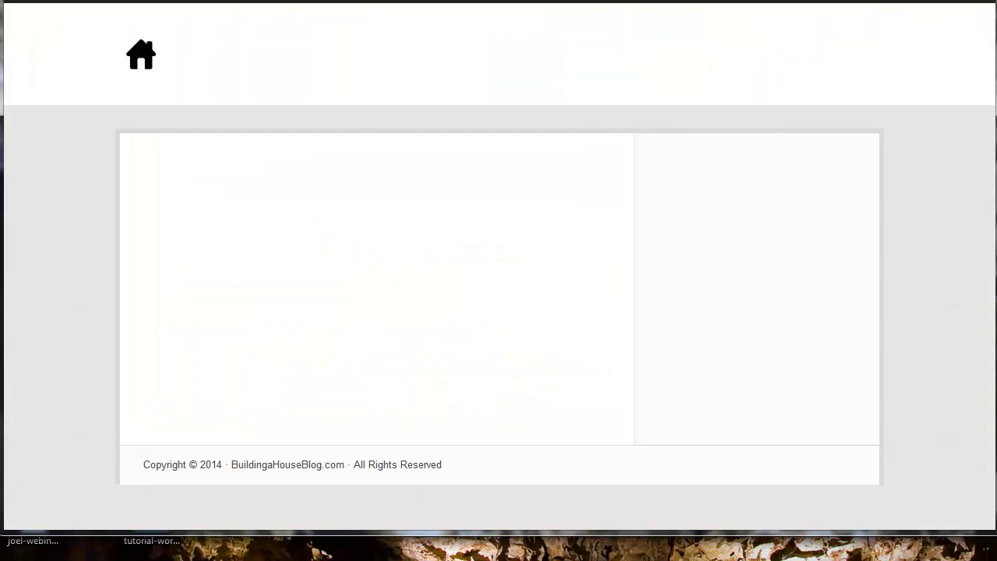
right_click(147, 0)
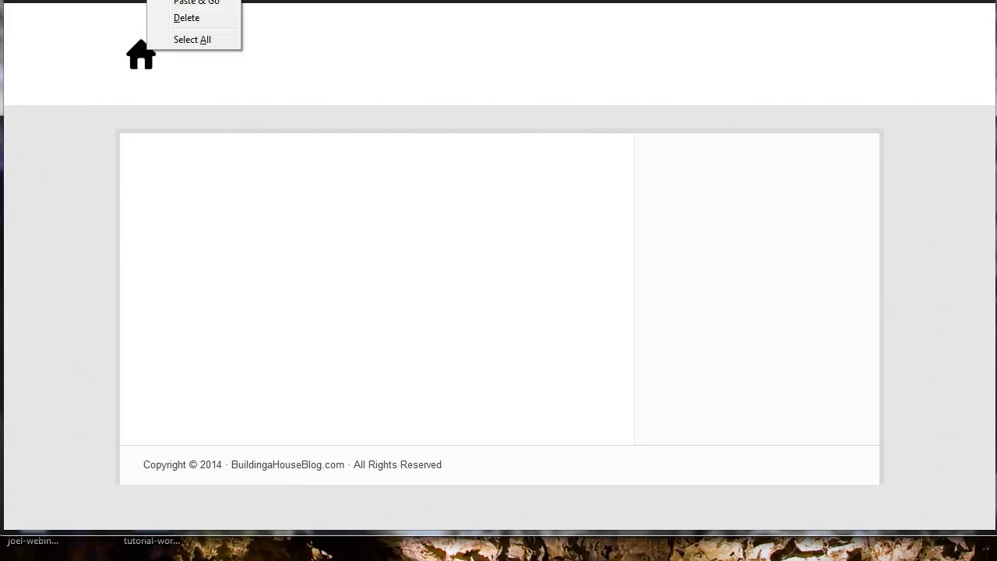
key(Escape)
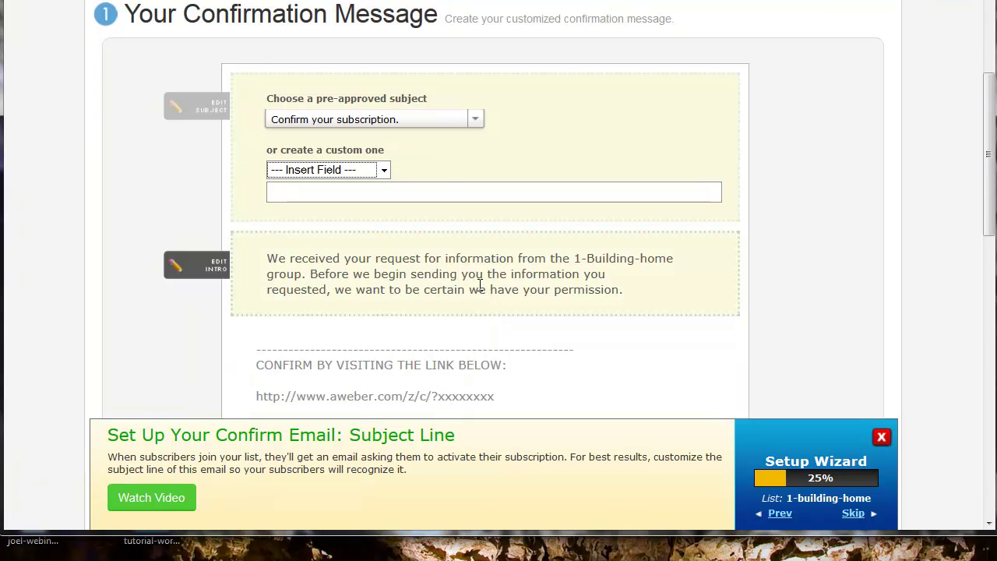
- Paste the blog address into the intro after 'from' and capitalize its first letter
click(479, 282)
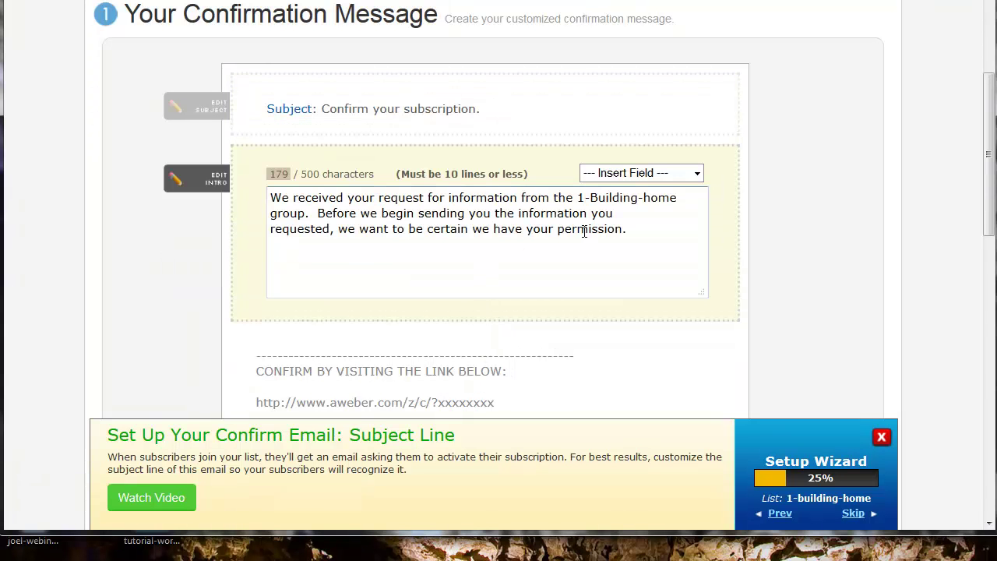
click(580, 193)
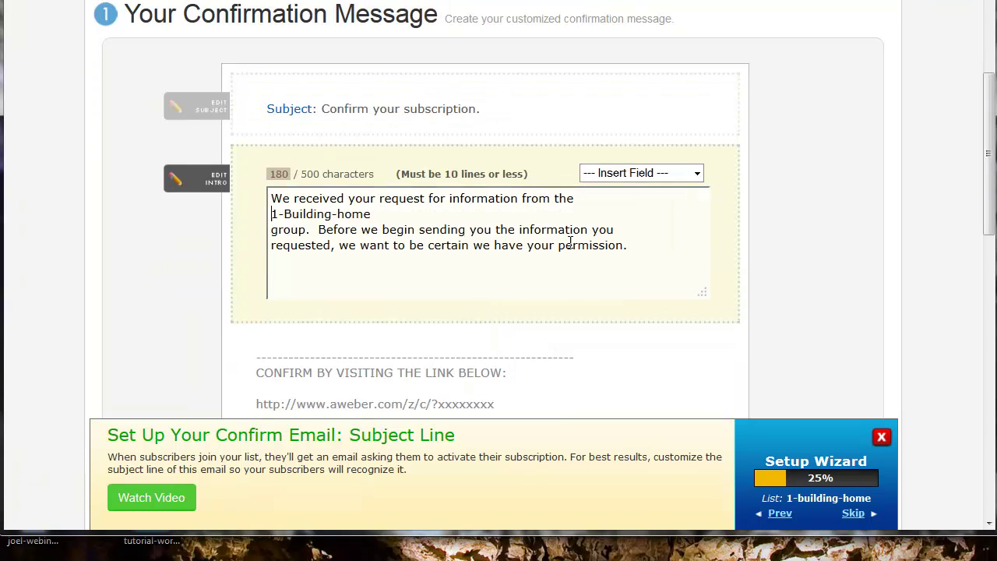
key(Return)
text(xx)
key(Return)
key(Return)
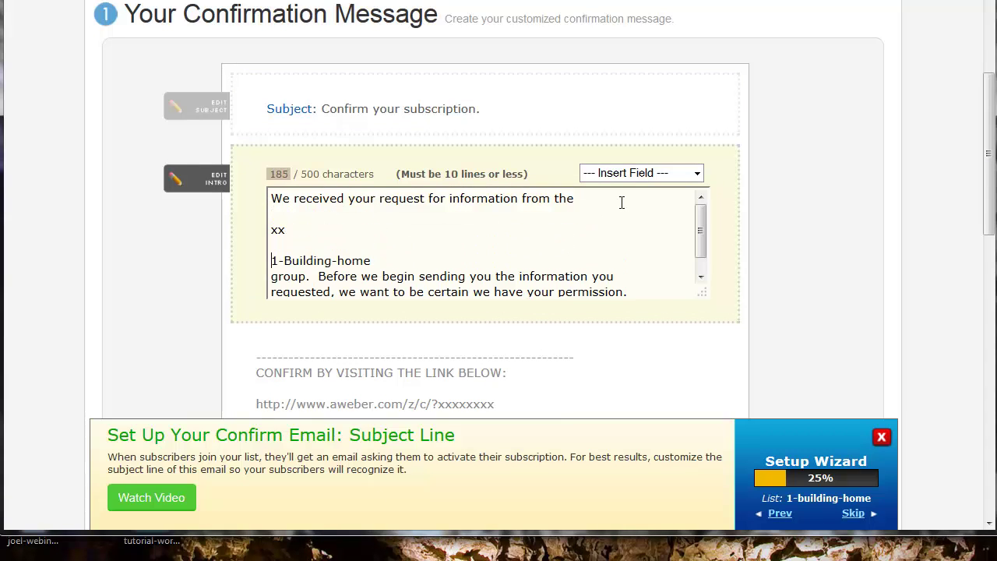
key(BackSpace)
key(BackSpace)
key(BackSpace)
key(BackSpace)
text(http://buildingahouseblog.com/)
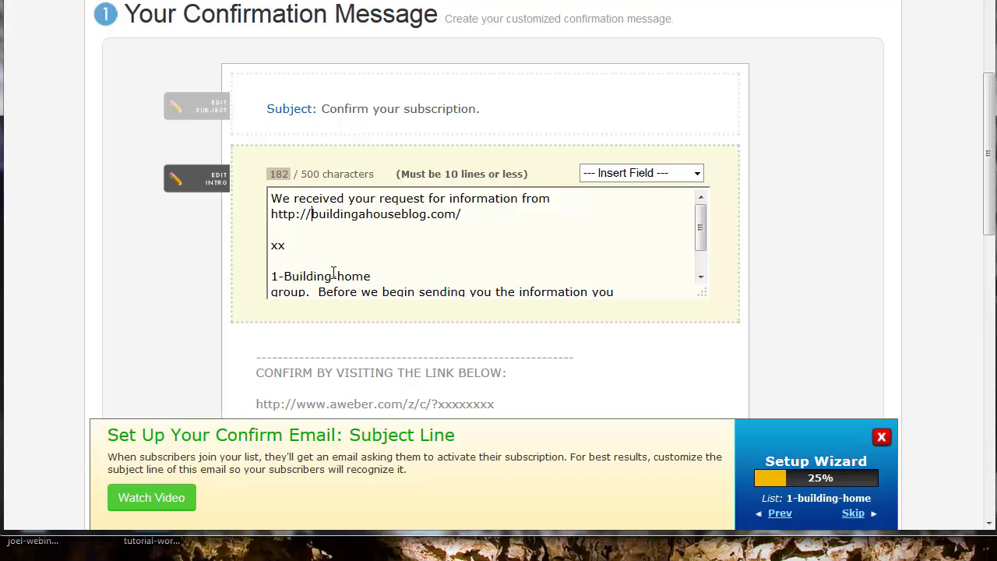
key(BackSpace)
key(BackSpace)
key(BackSpace)
key(BackSpace)
key(BackSpace)
key(BackSpace)
key(BackSpace)
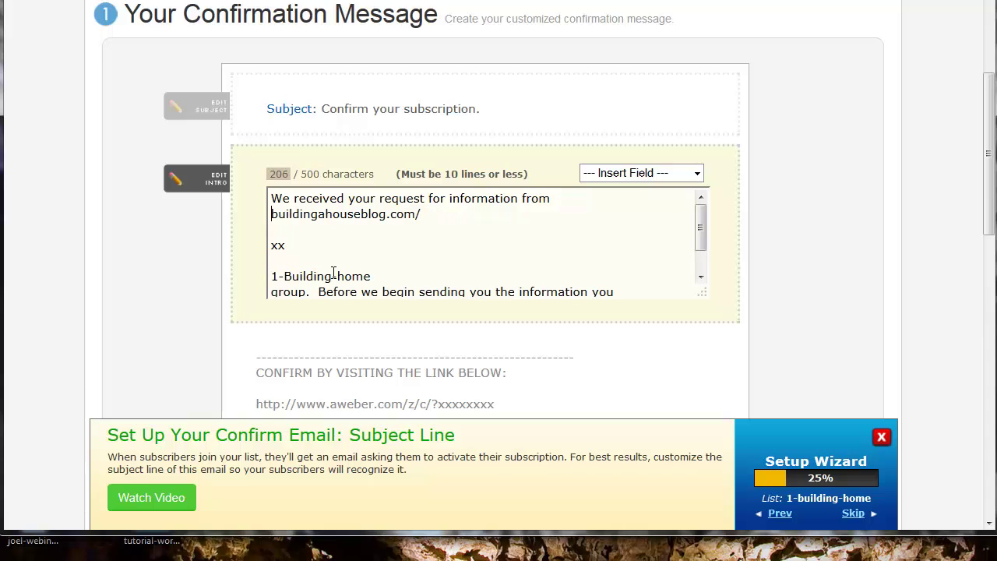
key(Delete)
text(B)
- Reshape the pasted address into 'Building a House Blog' and strip the '.com/' ending
click(320, 212)
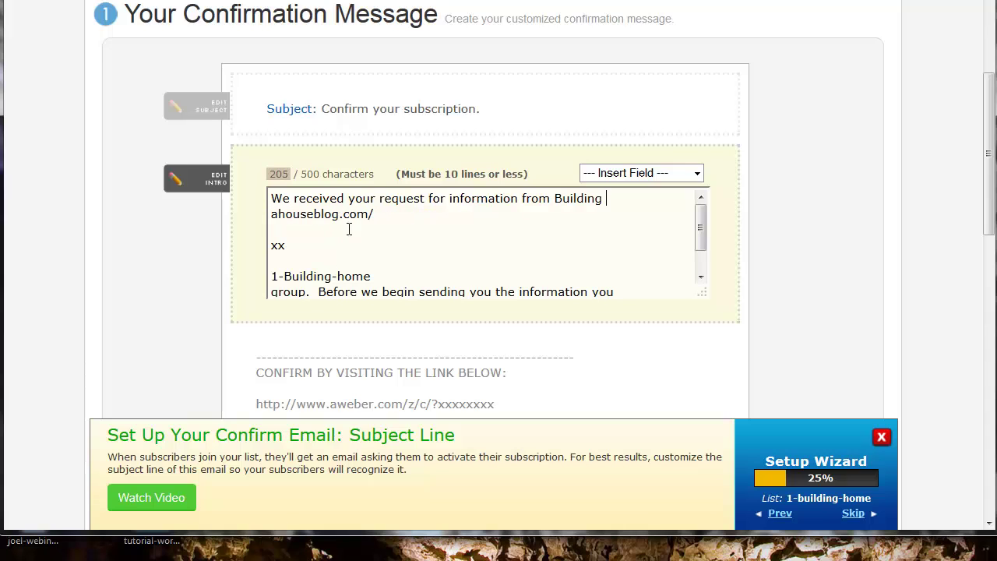
click(279, 215)
key(BackSpace)
text(H)
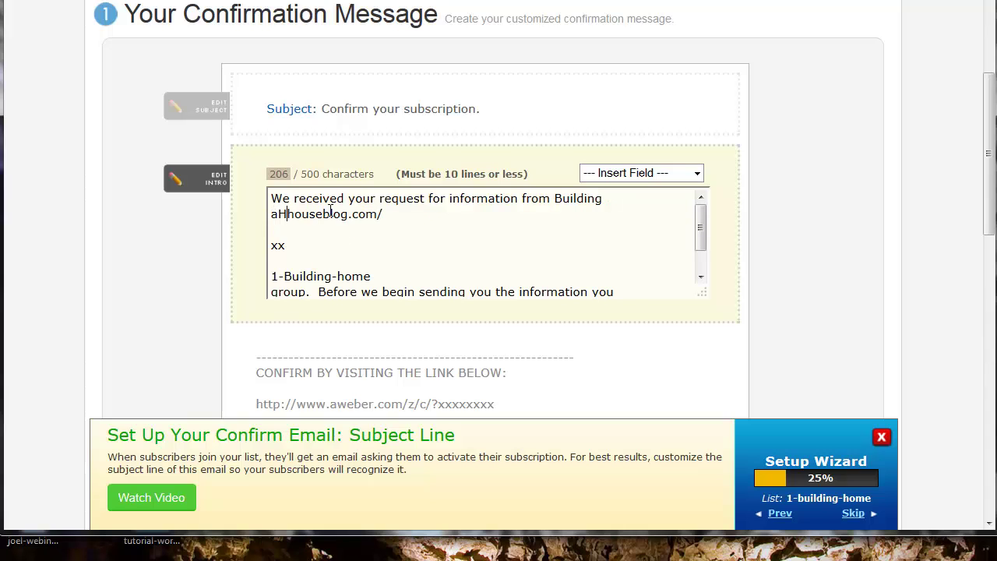
click(297, 209)
key(BackSpace)
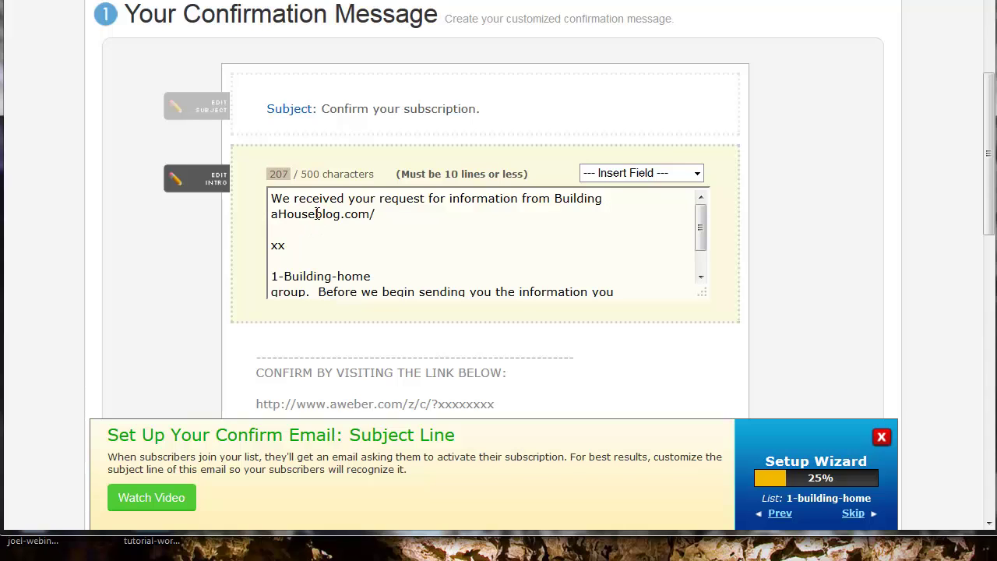
click(316, 213)
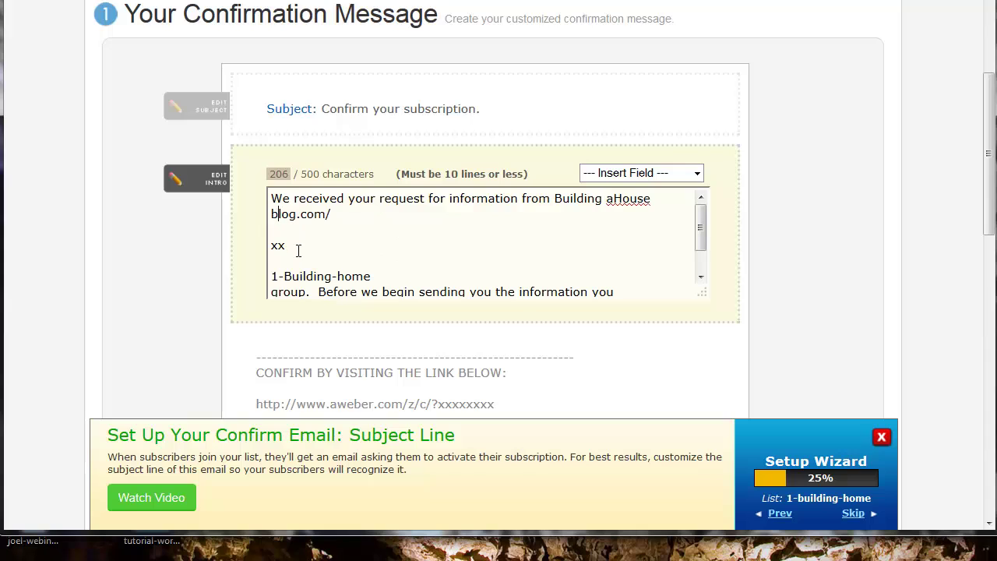
key(Delete)
text(B)
click(608, 200)
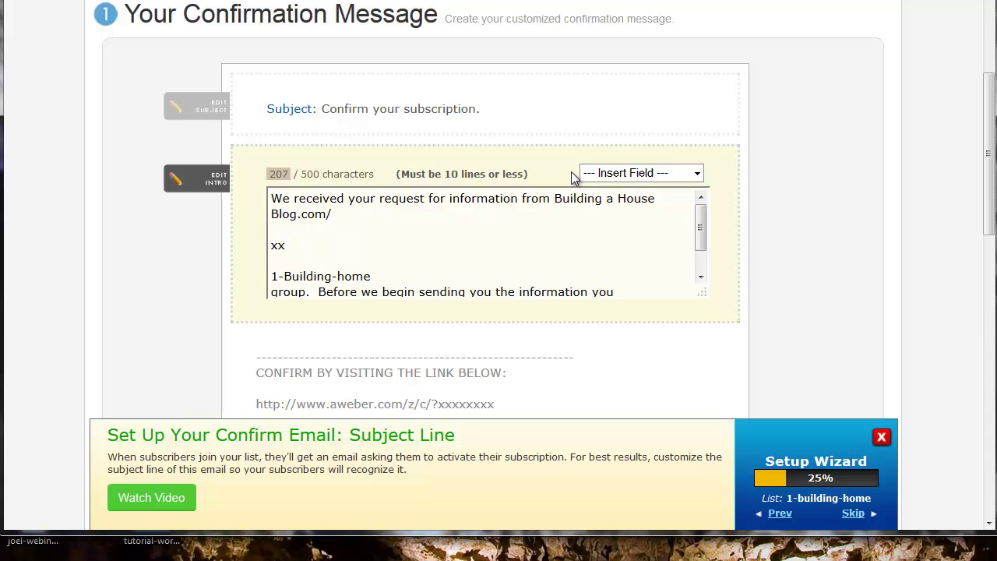
key(Return)
click(478, 216)
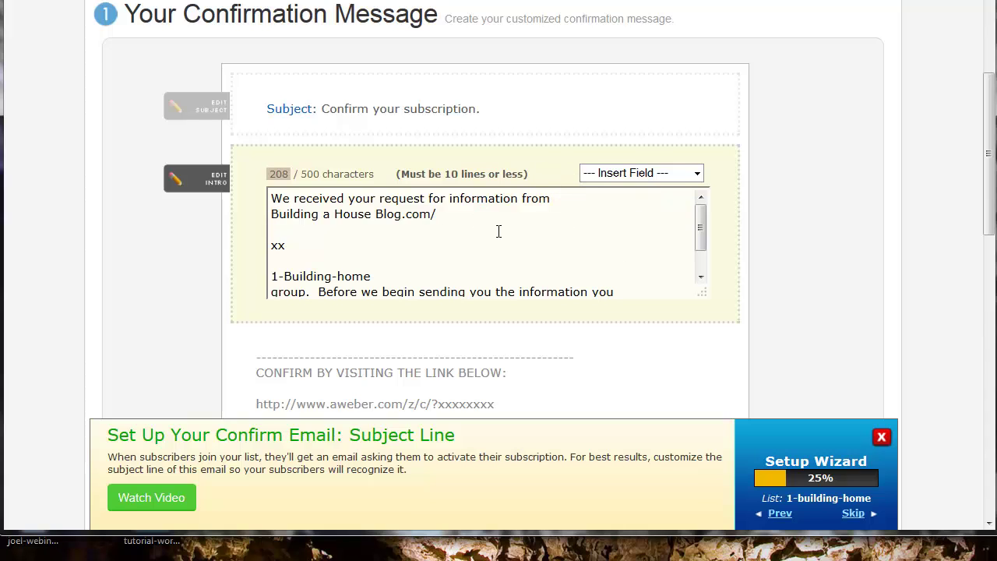
key(BackSpace)
key(BackSpace)
key(BackSpace)
key(BackSpace)
- Delete the leftover 'xx' and list-name text, add a period, and change both 'we' to 'I'
drag(319, 291, 256, 238)
key(BackSpace)
key(BackSpace)
key(BackSpace)
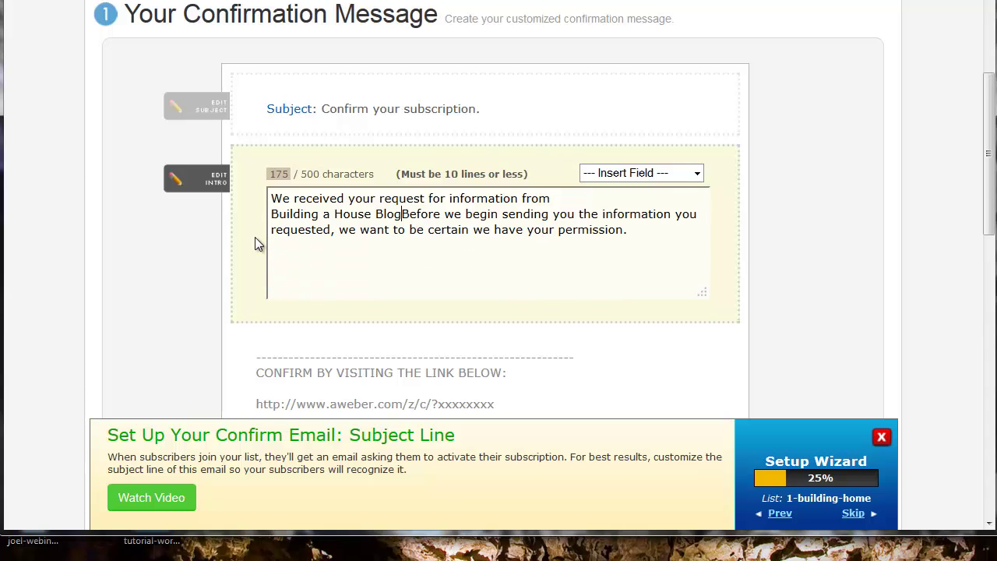
text(.)
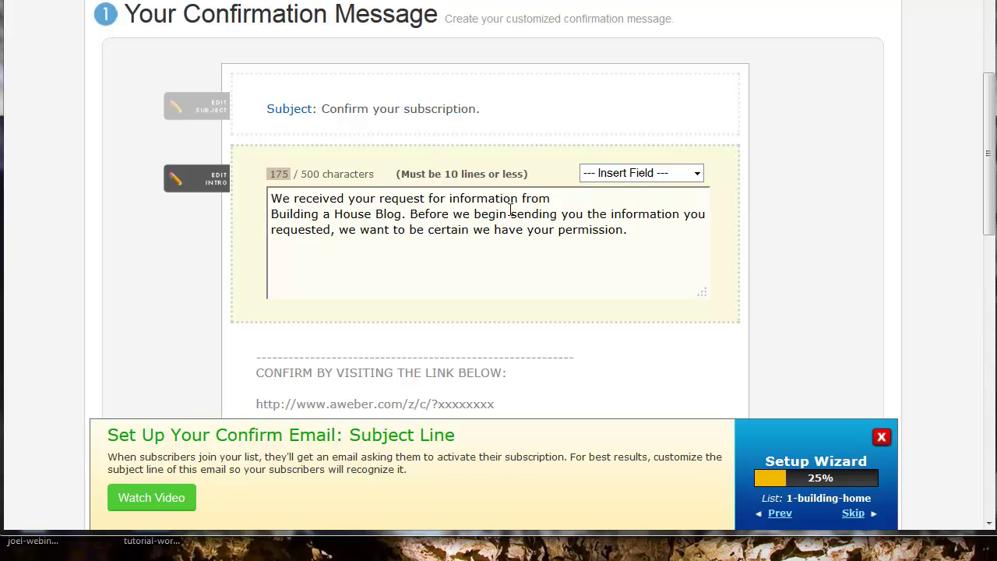
double_click(466, 214)
text(I)
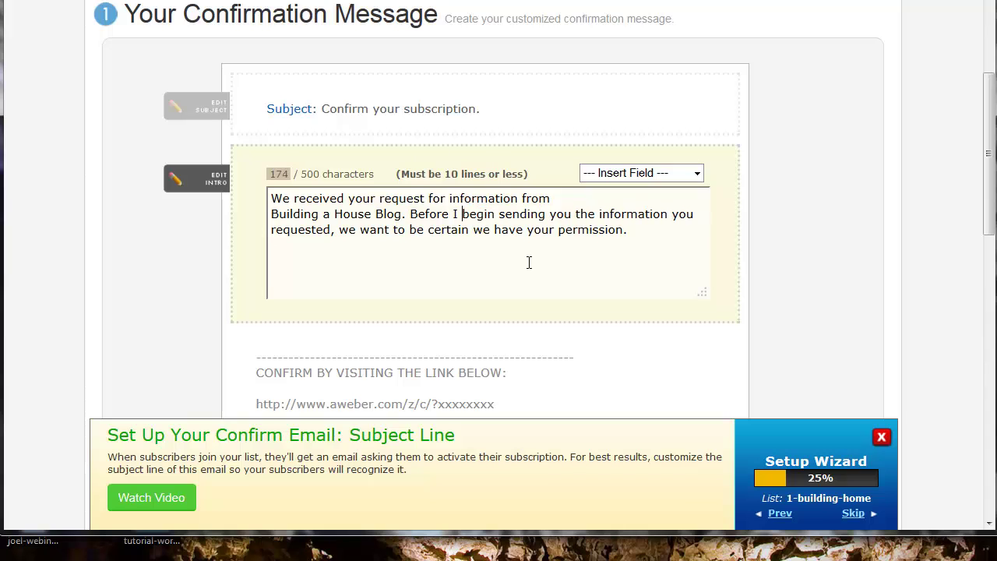
double_click(346, 230)
key(BackSpace)
text(I)
- Rewrap the intro lines so 'certain' starts a new line
click(574, 215)
key(Return)
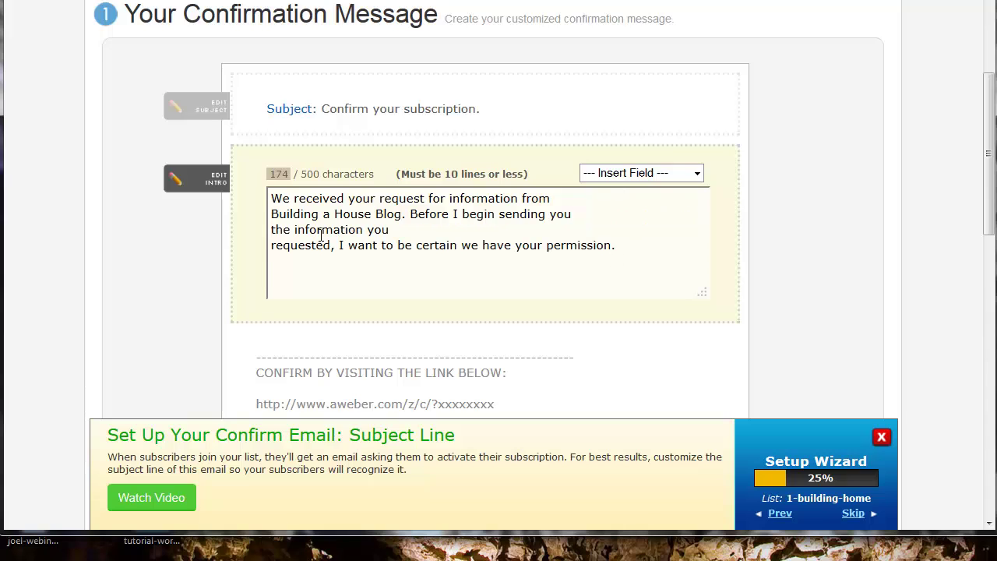
key(BackSpace)
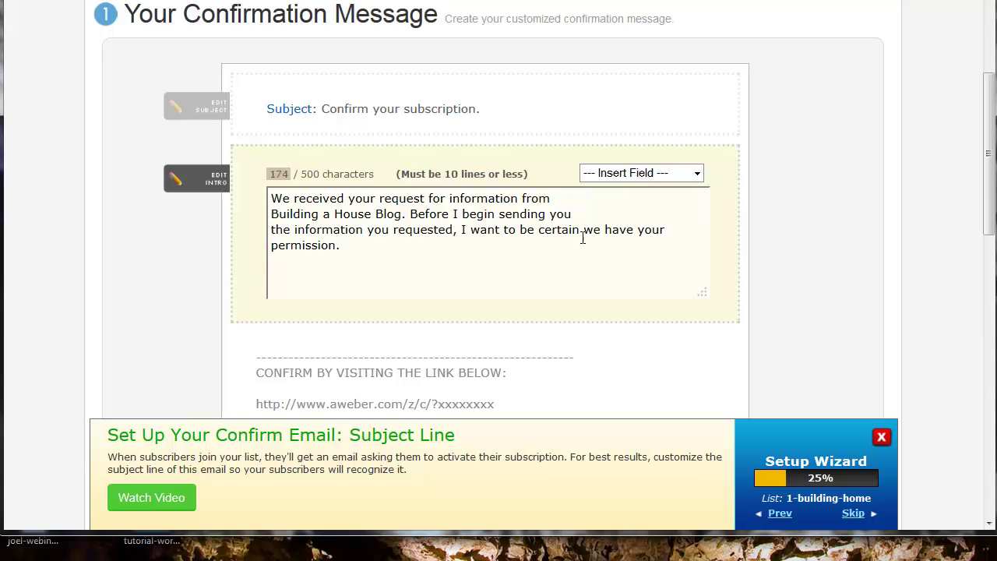
click(540, 230)
key(Return)
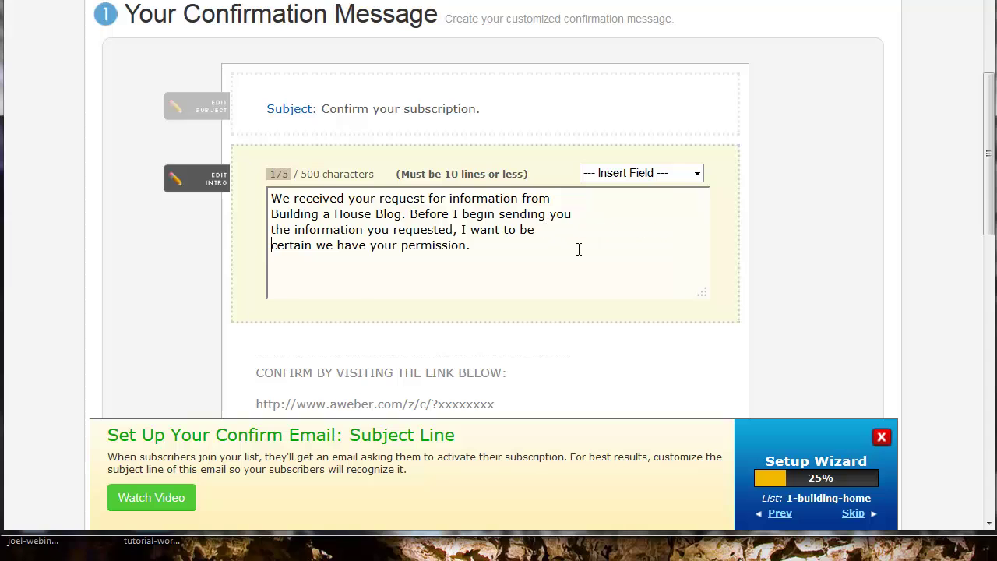
scroll(717, 255, down, 1)
scroll(714, 247, down, 5)
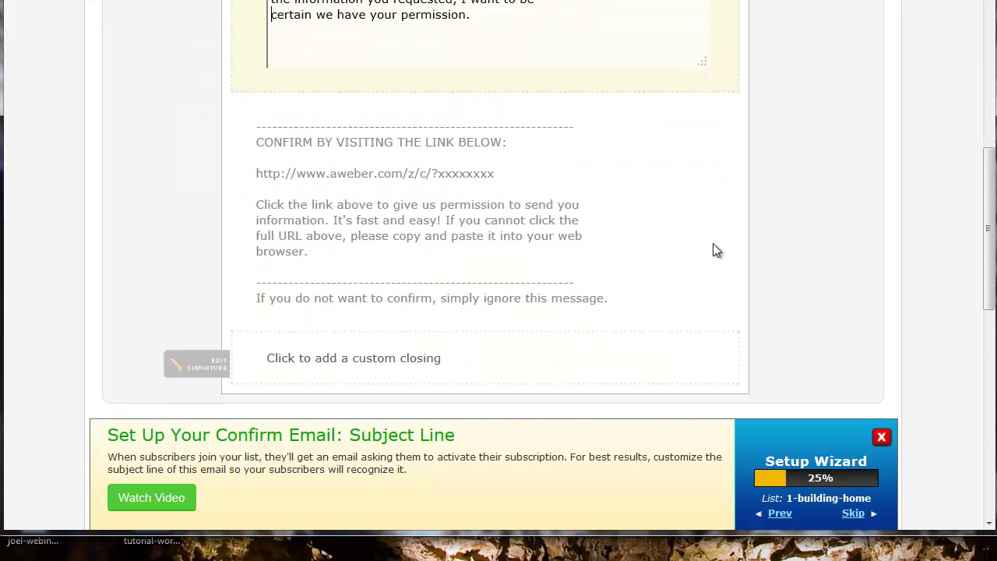
scroll(701, 233, down, 1)
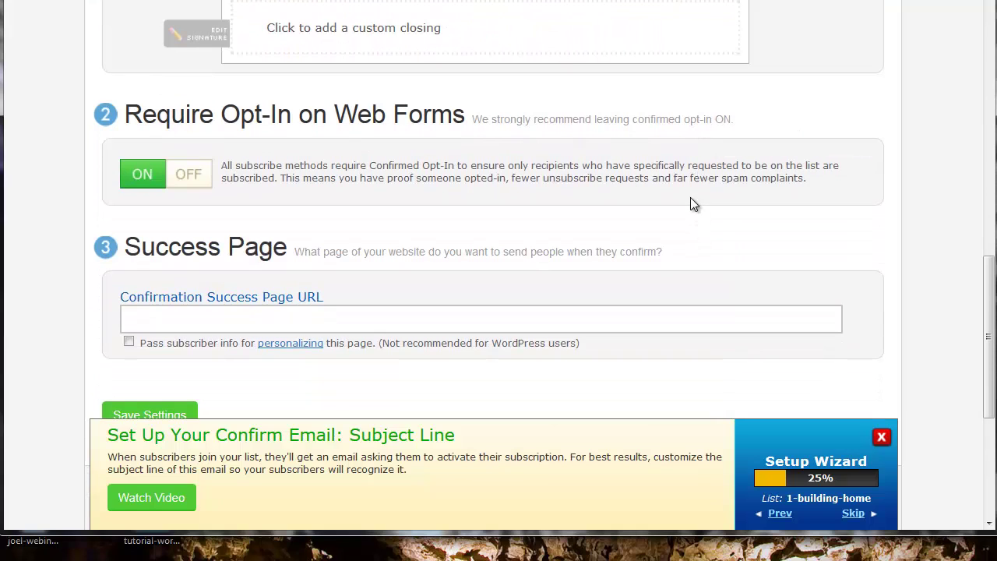
scroll(687, 201, down, 1)
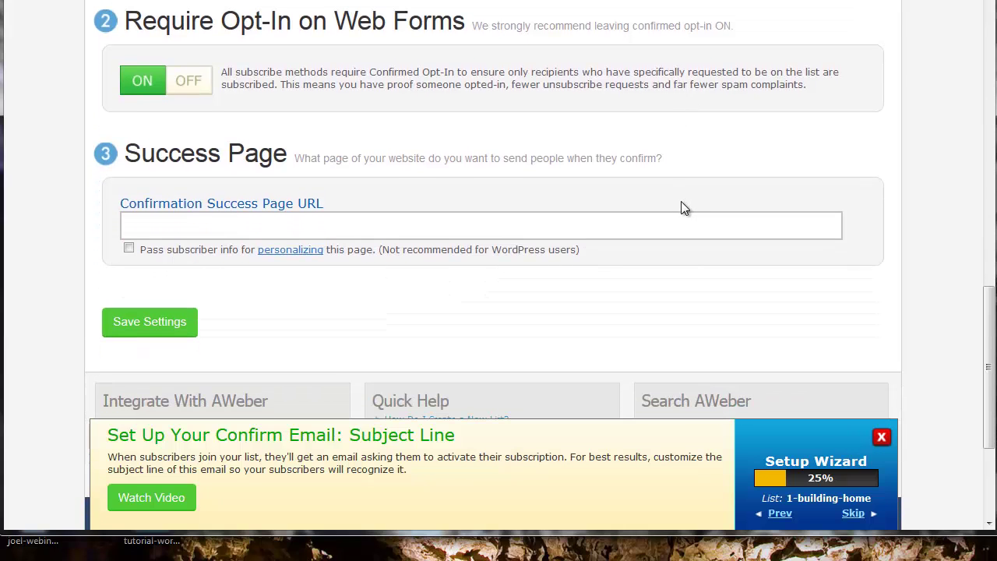
click(526, 226)
click(437, 225)
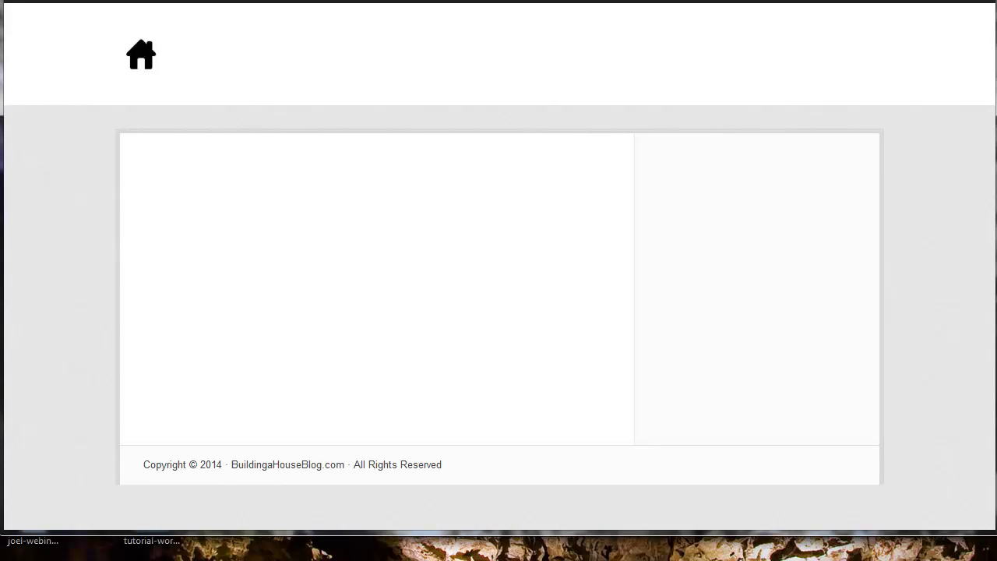
right_click(186, 1)
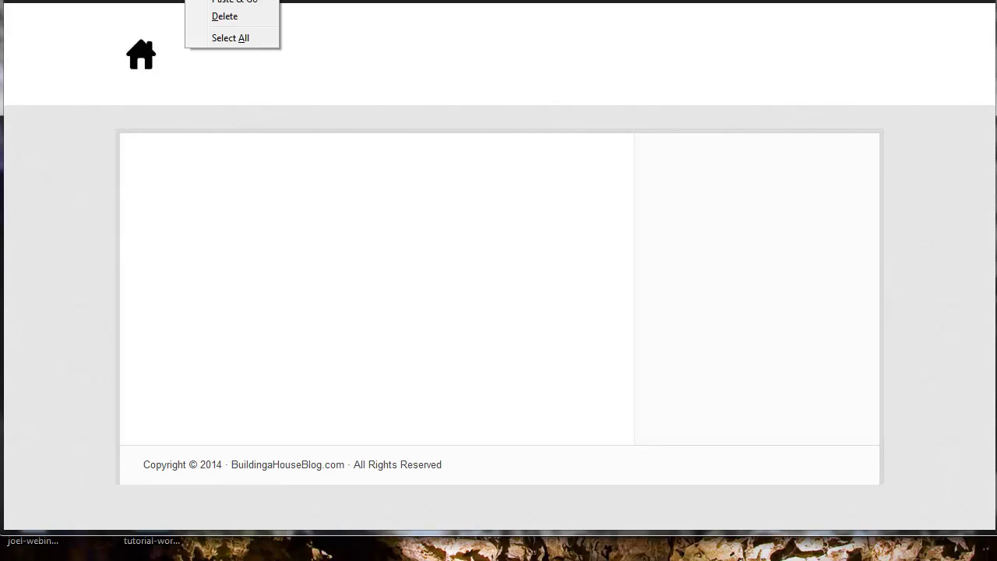
key(Escape)
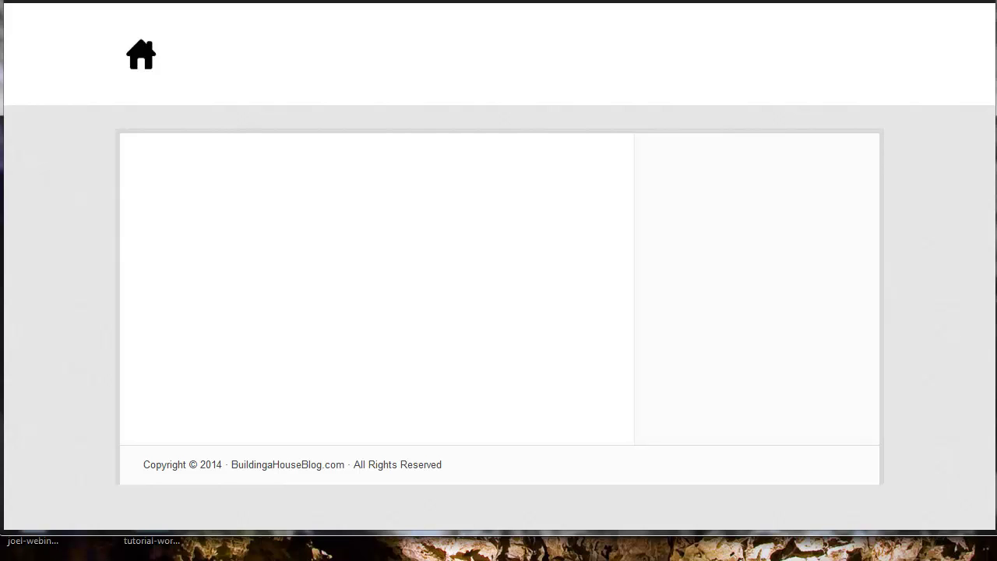
key(ctrl+Tab)
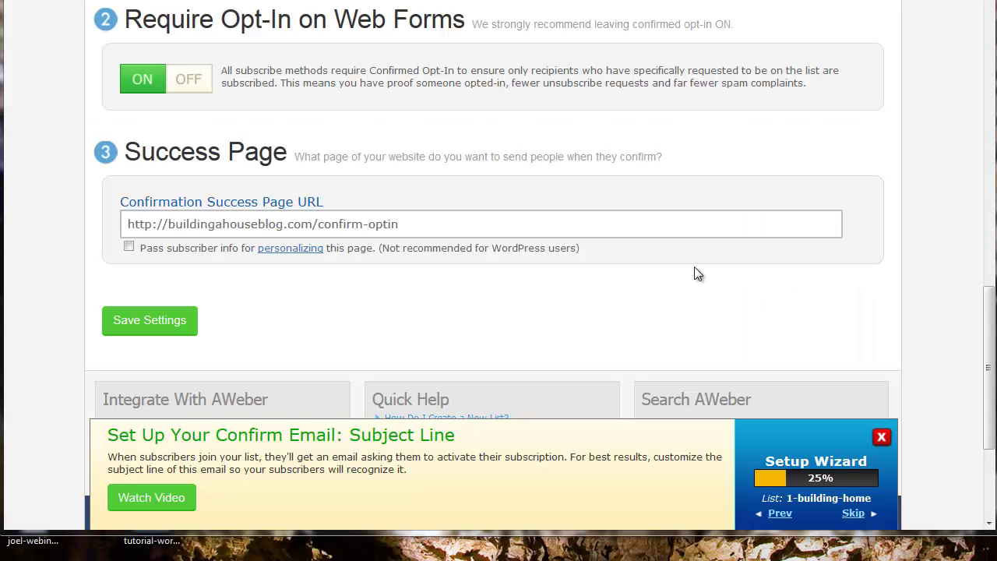
click(378, 225)
click(170, 322)
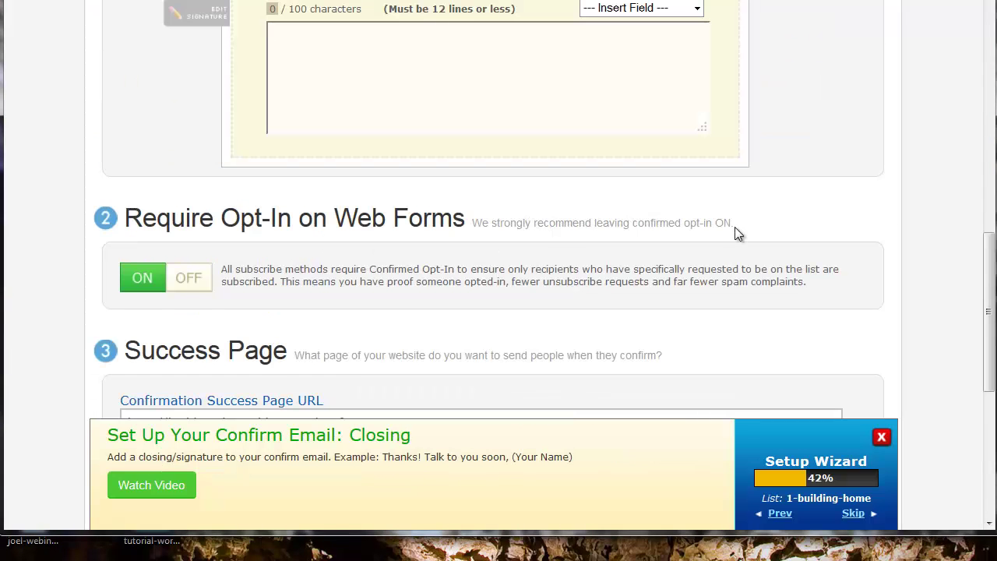
scroll(735, 234, down, 5)
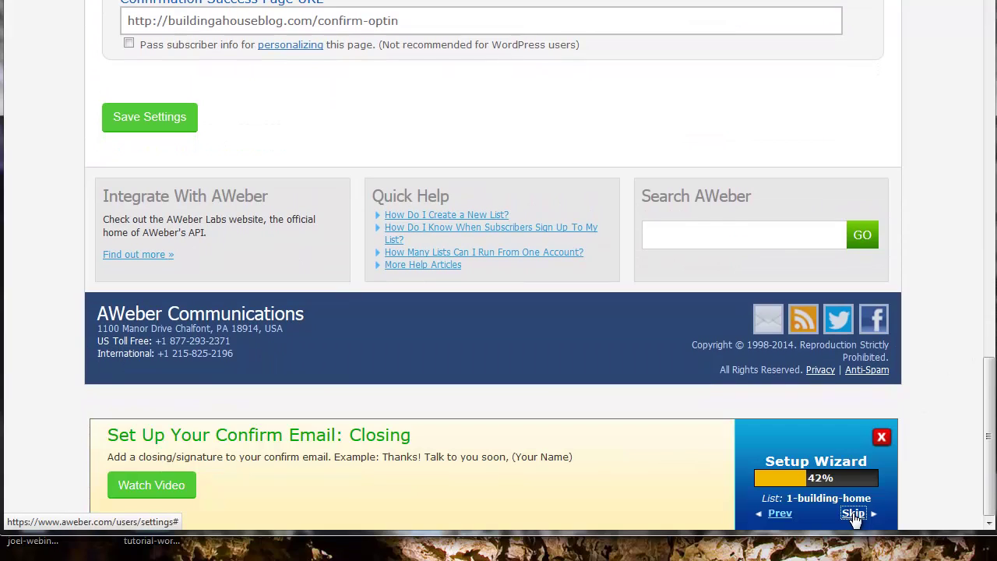
- Skip to the welcome email step, start it, and go to Messages > Follow Up Series
click(853, 513)
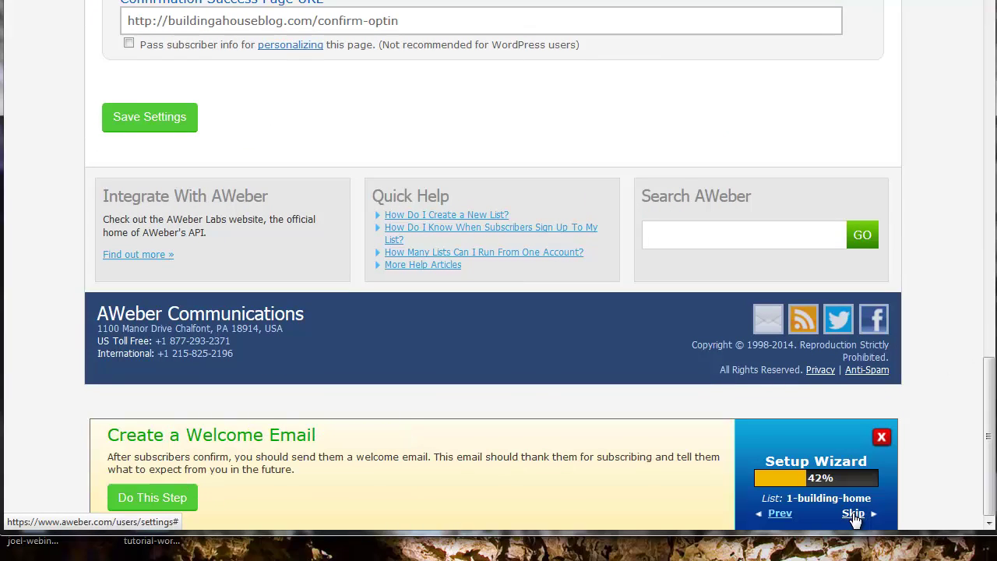
click(158, 496)
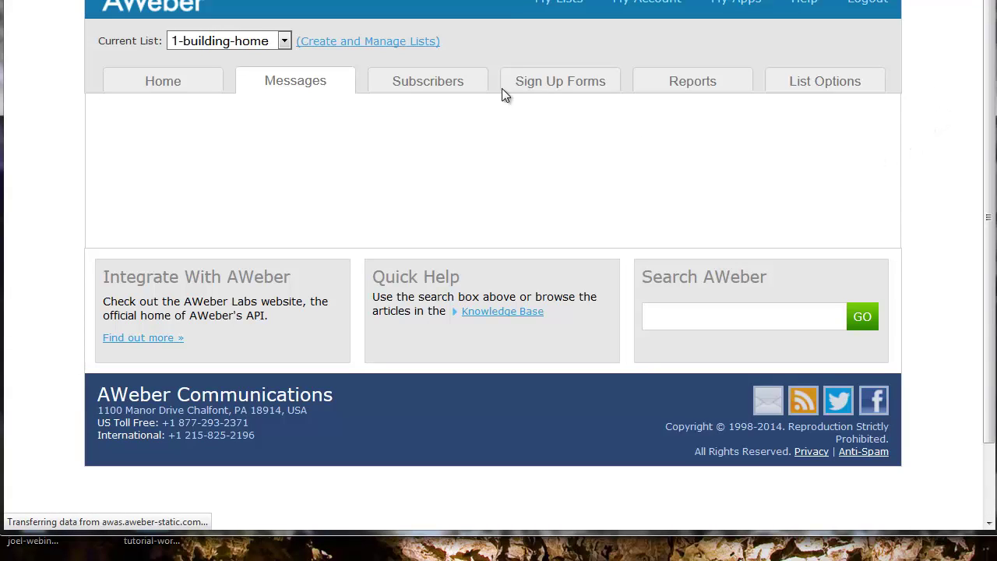
mouse_move(294, 84)
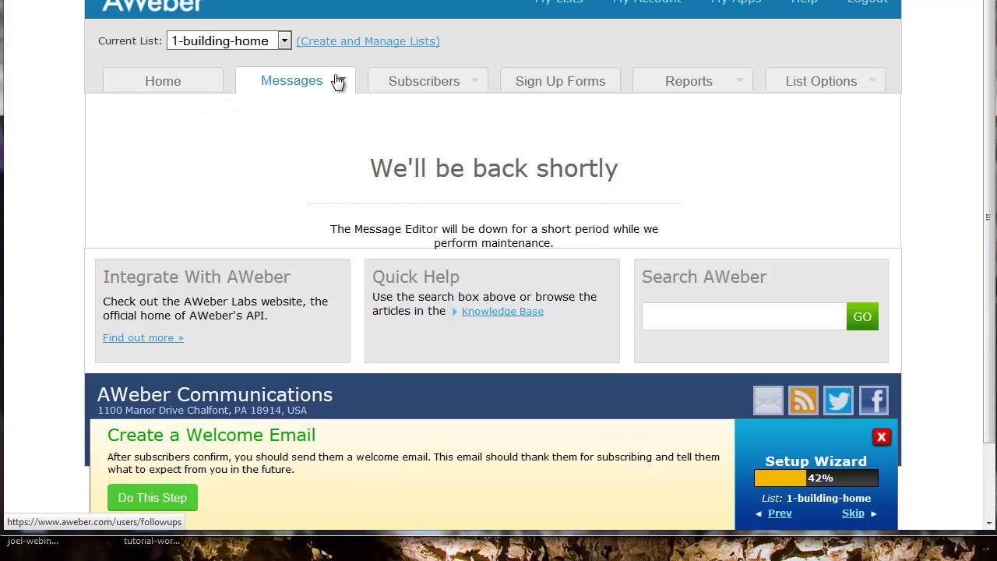
click(456, 84)
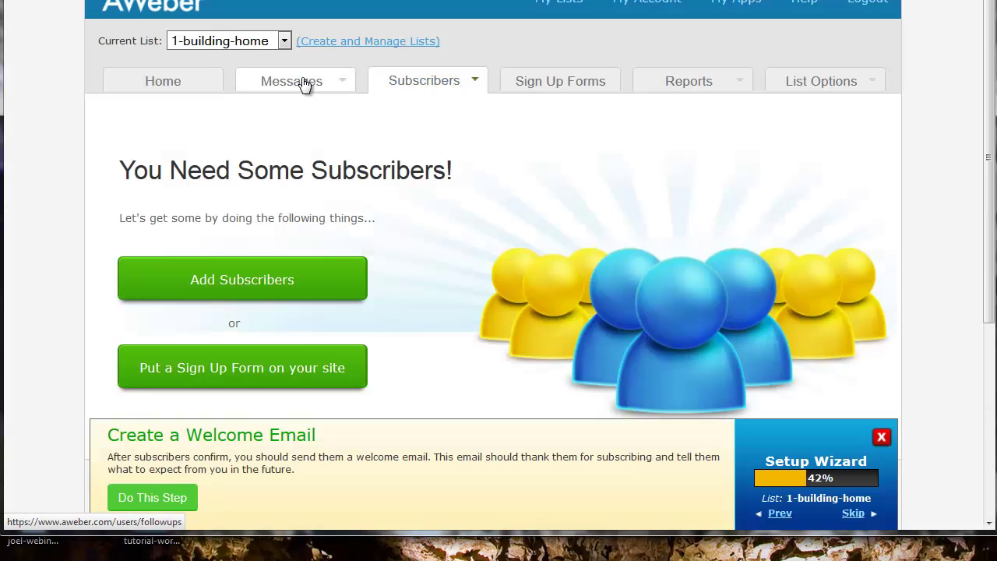
click(296, 109)
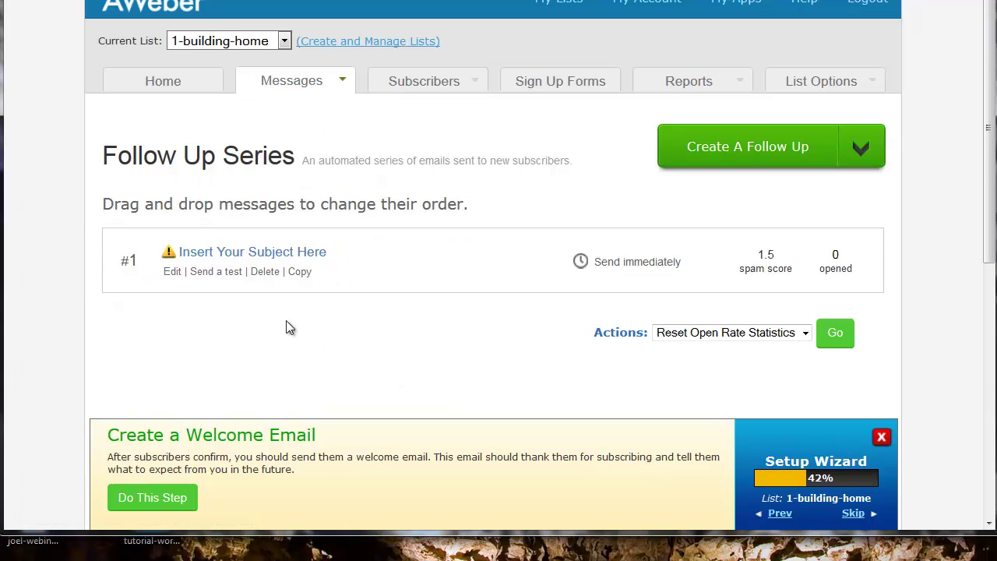
- Edit follow-up message #1 and scroll through its welcome email thanking subscribers
click(172, 271)
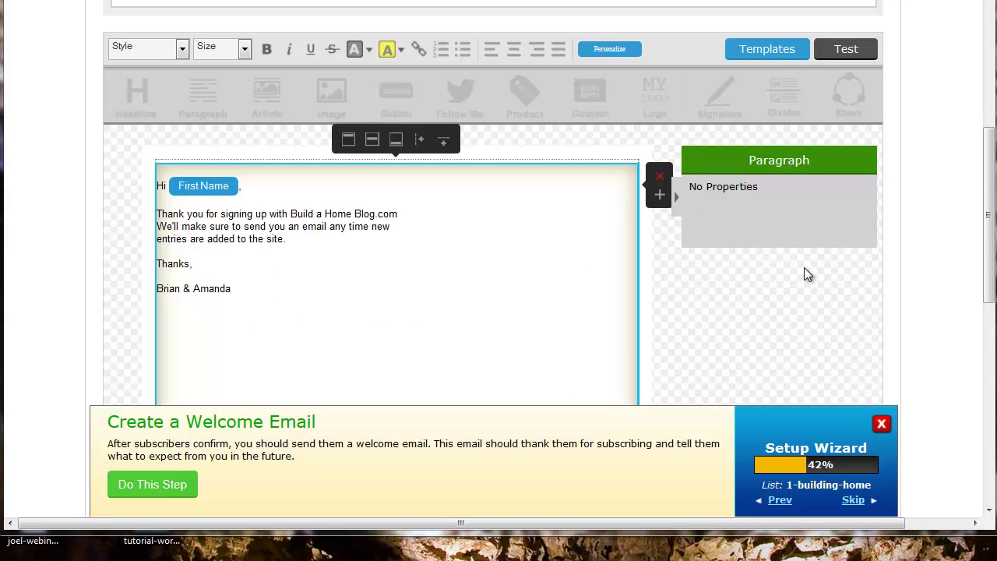
scroll(790, 398, down, 3)
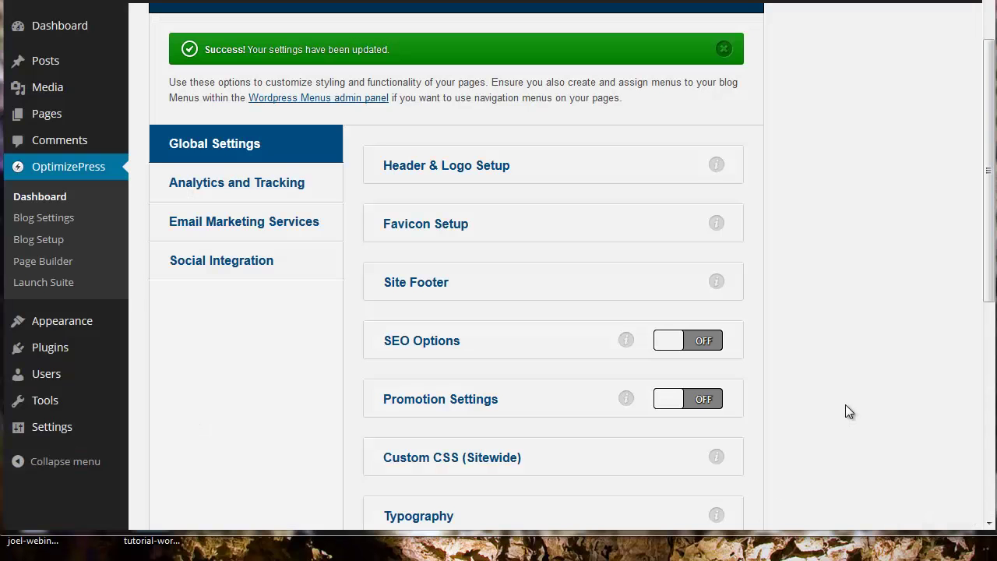
- Expand the Aweber panel under Email Marketing Services and start connecting the AWeber account
click(225, 187)
click(477, 255)
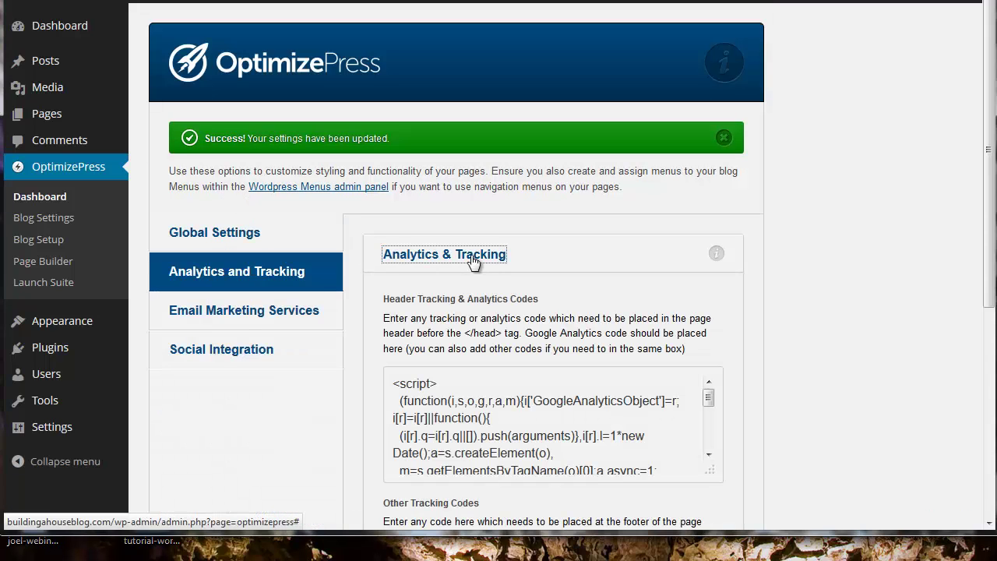
click(241, 313)
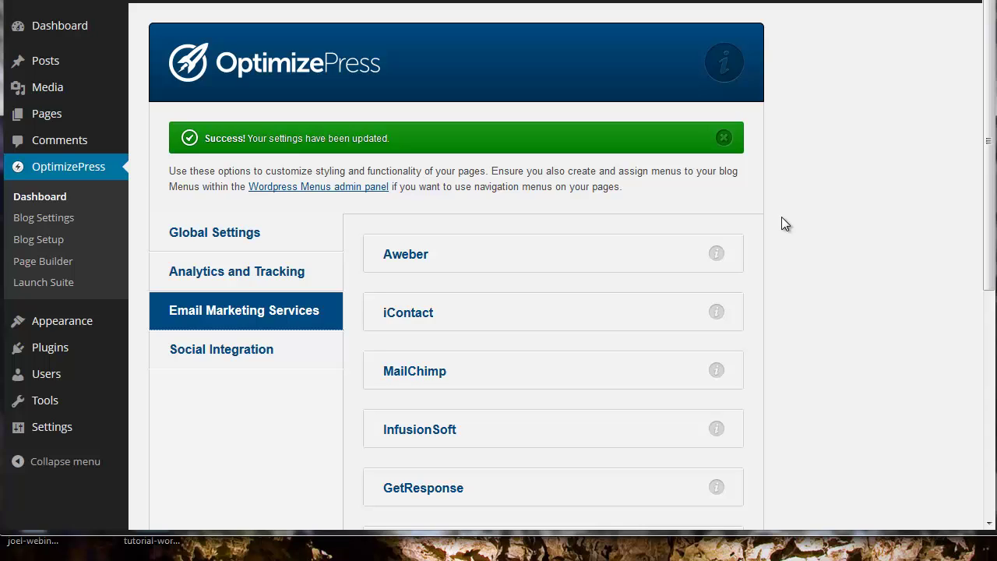
scroll(759, 246, down, 1)
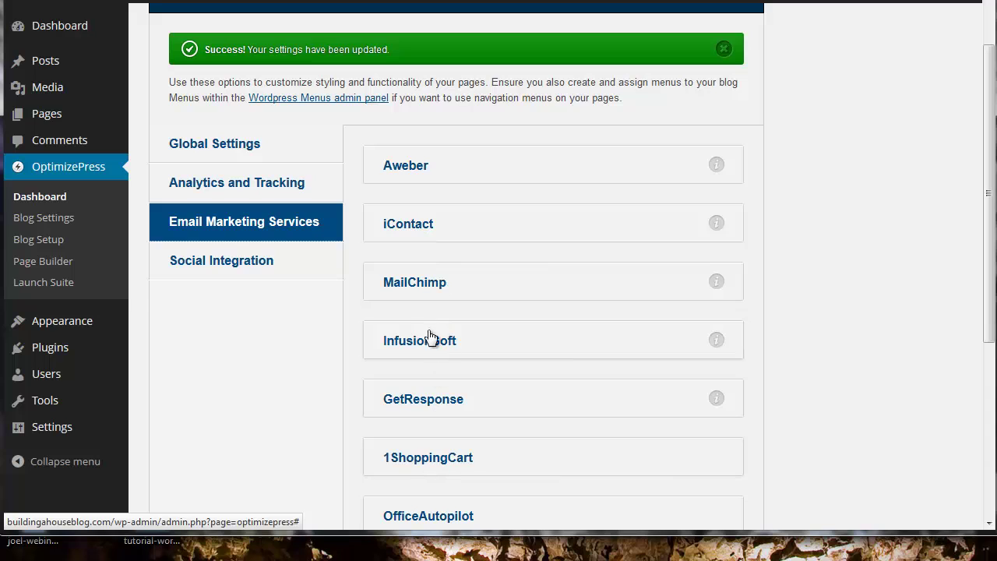
click(416, 169)
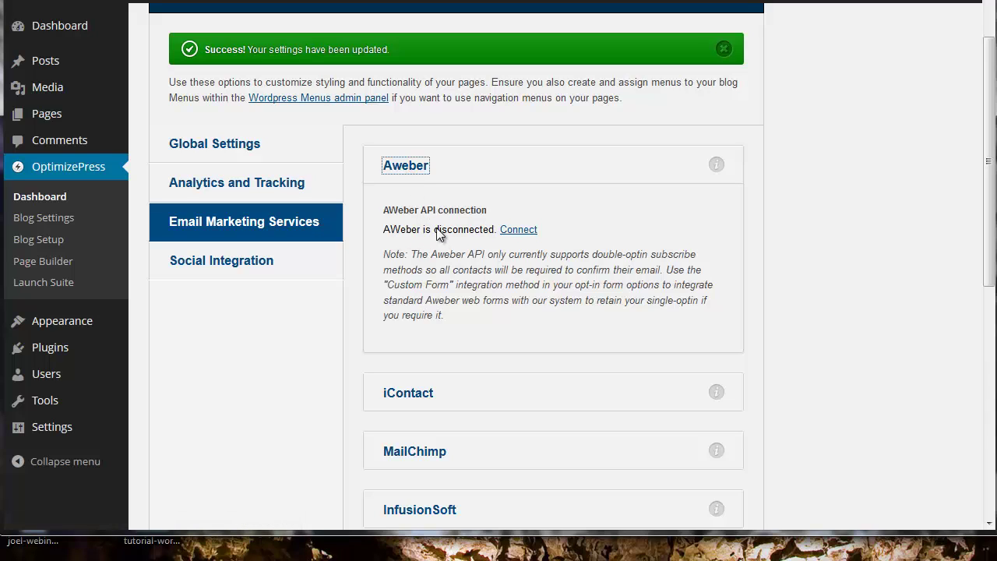
click(517, 230)
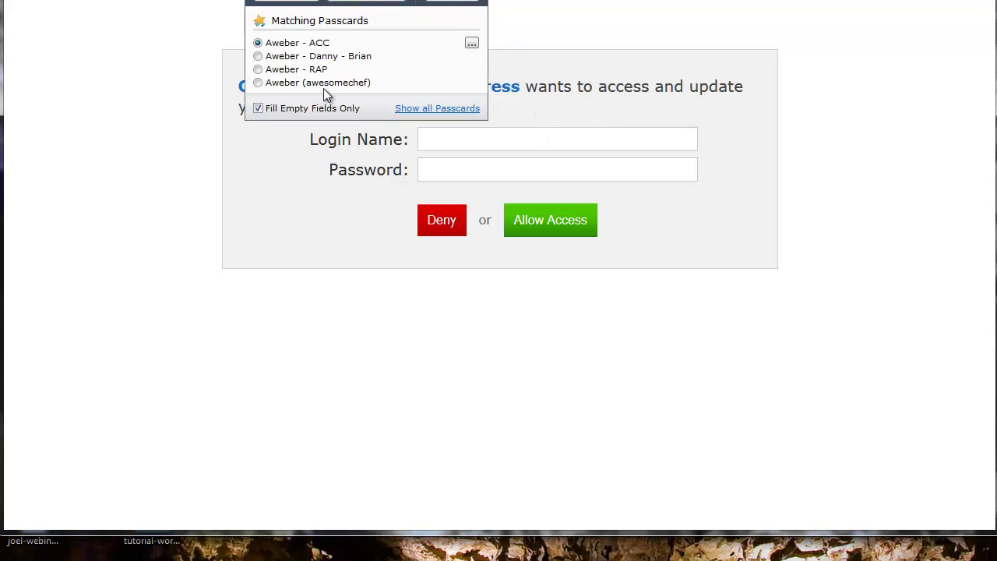
- Log in to AWeber with the saved passcard and allow OptimizePress access to the account
click(322, 84)
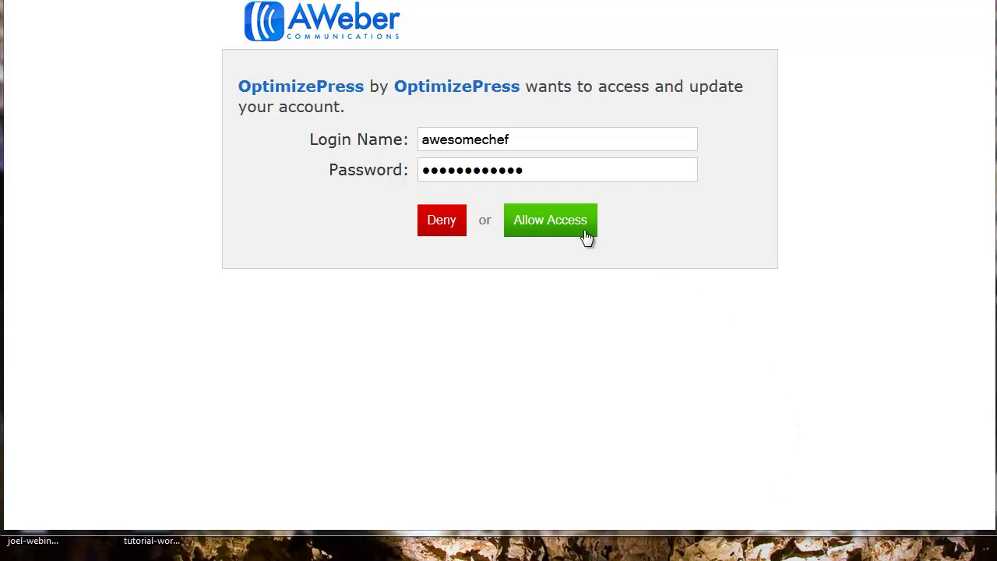
click(562, 222)
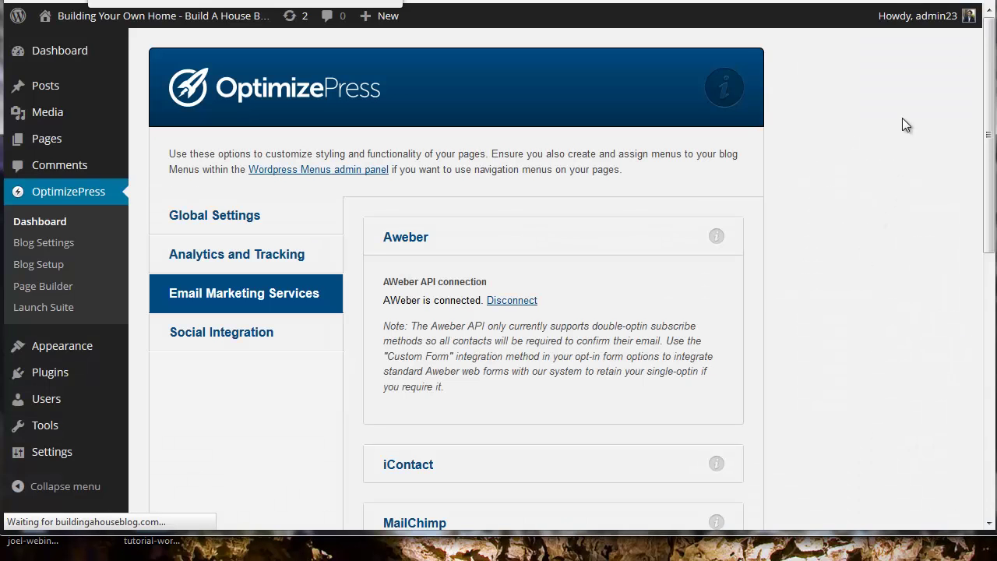
- Show OptimizePress's Social Integration settings, where the Facebook App ID field is still empty
scroll(934, 178, down, 1)
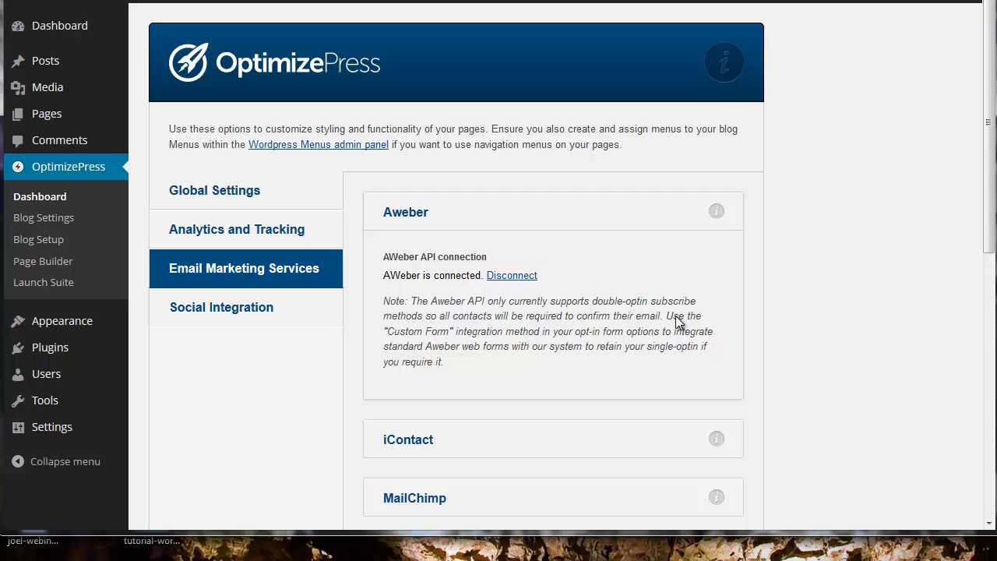
click(236, 317)
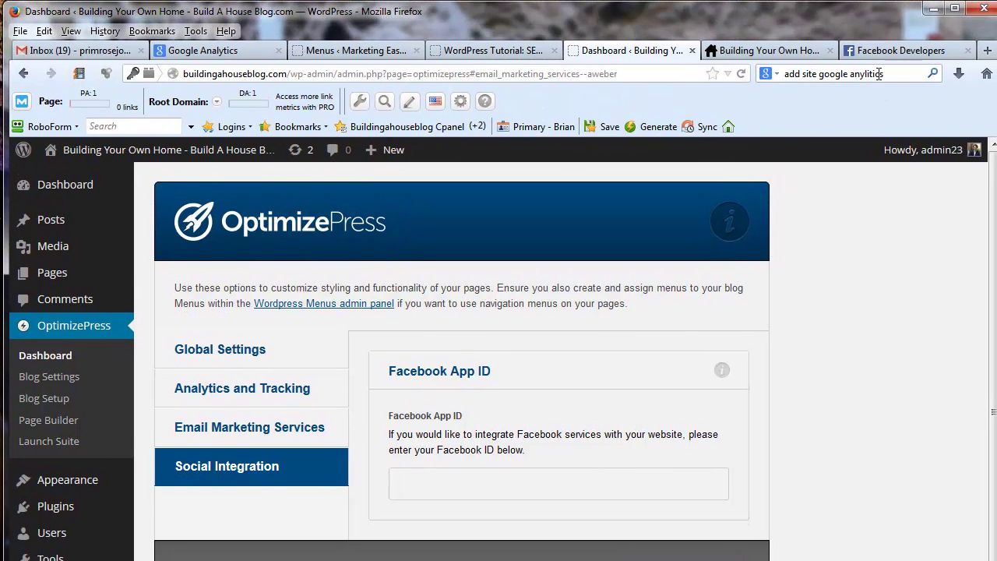
- Switch to the Facebook Developers Apps page showing the 300-PreLaunch app summary
click(896, 50)
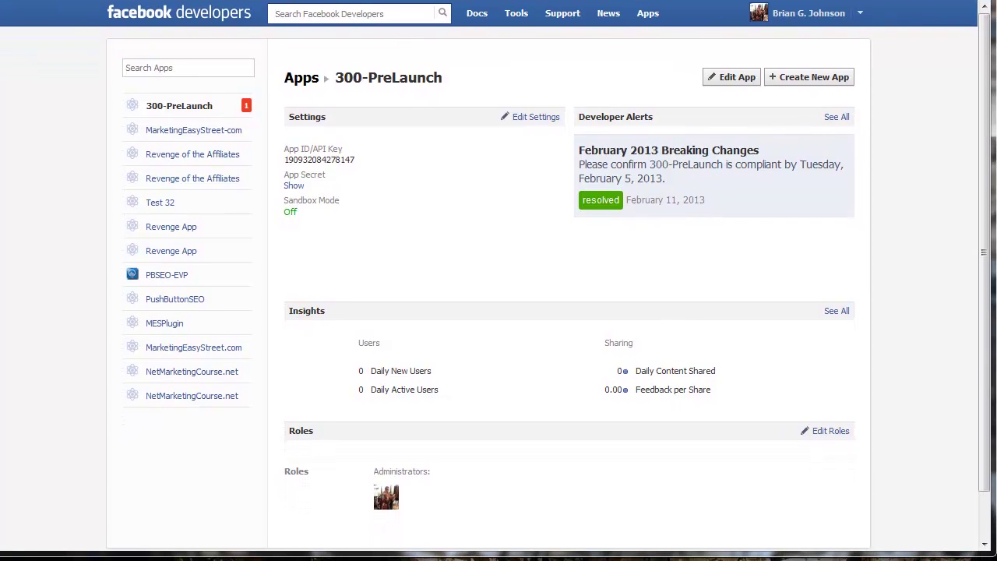
- Start a new Facebook app named Building A Home, namespace alkdel_lad, in the Education category
click(818, 83)
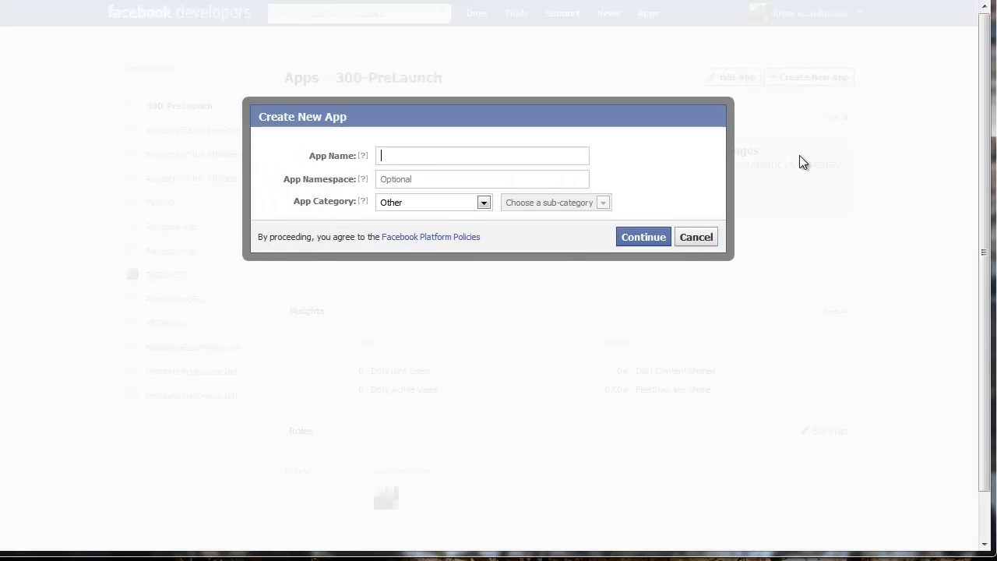
text(Buil)
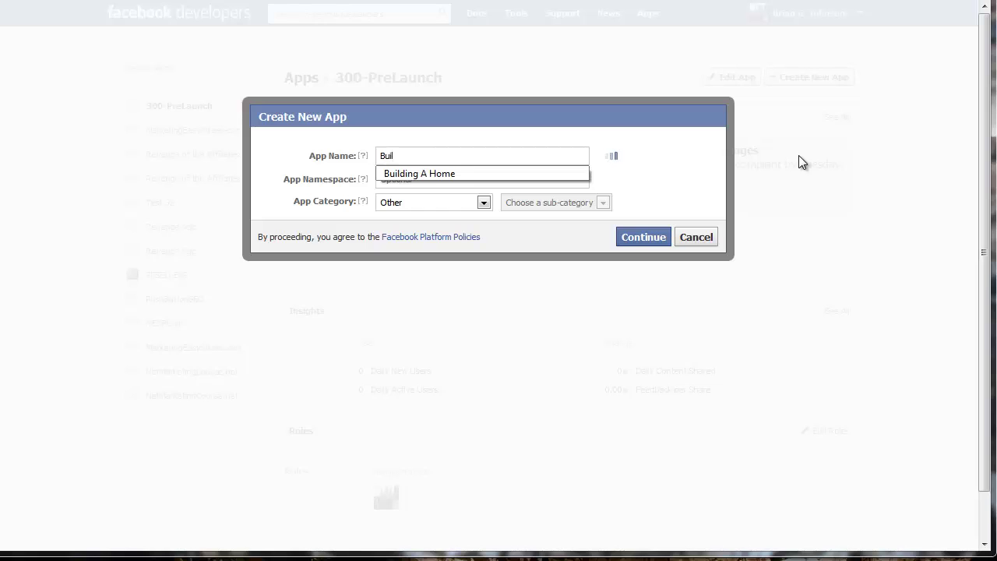
click(461, 173)
click(529, 178)
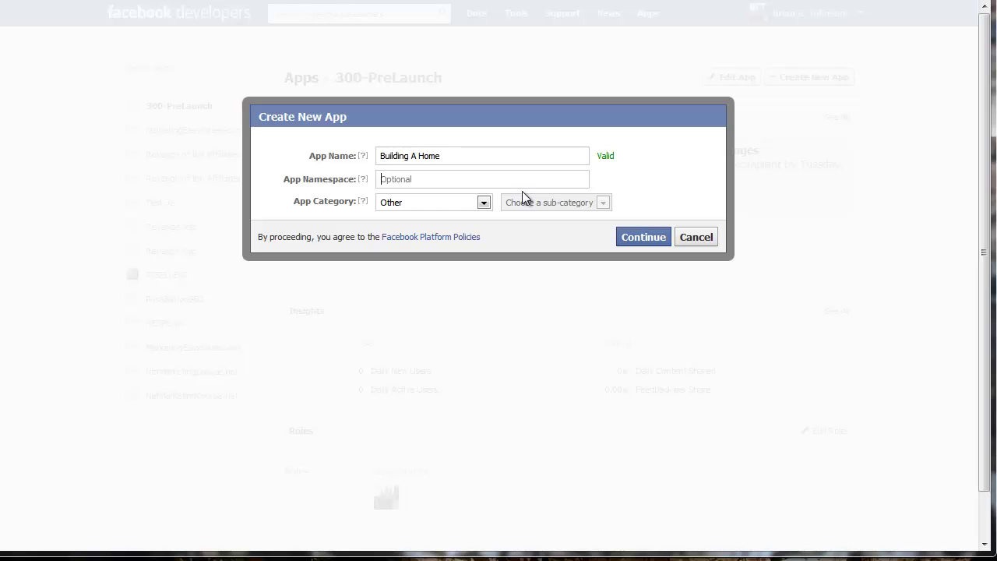
text(alkdel_lad)
click(486, 203)
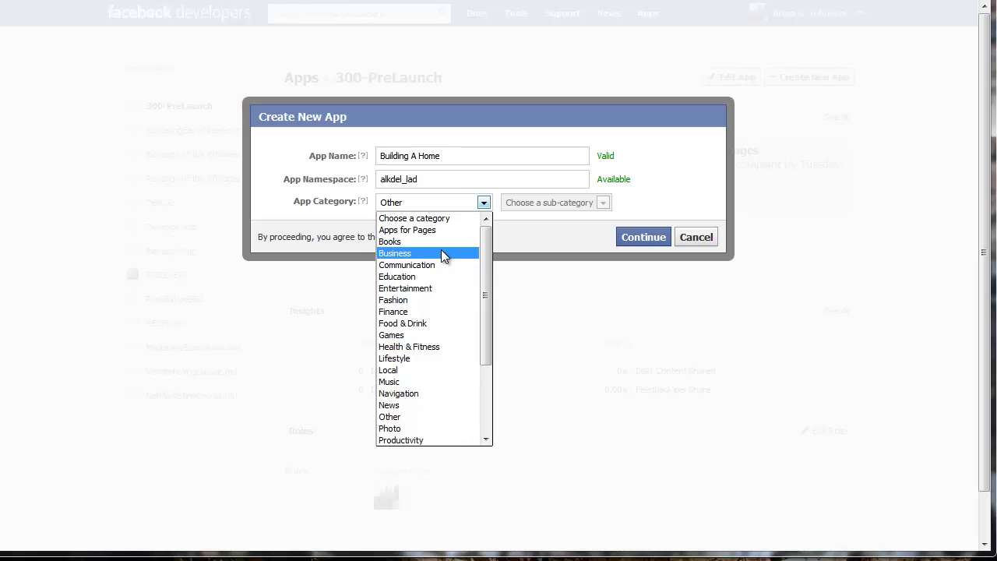
click(433, 275)
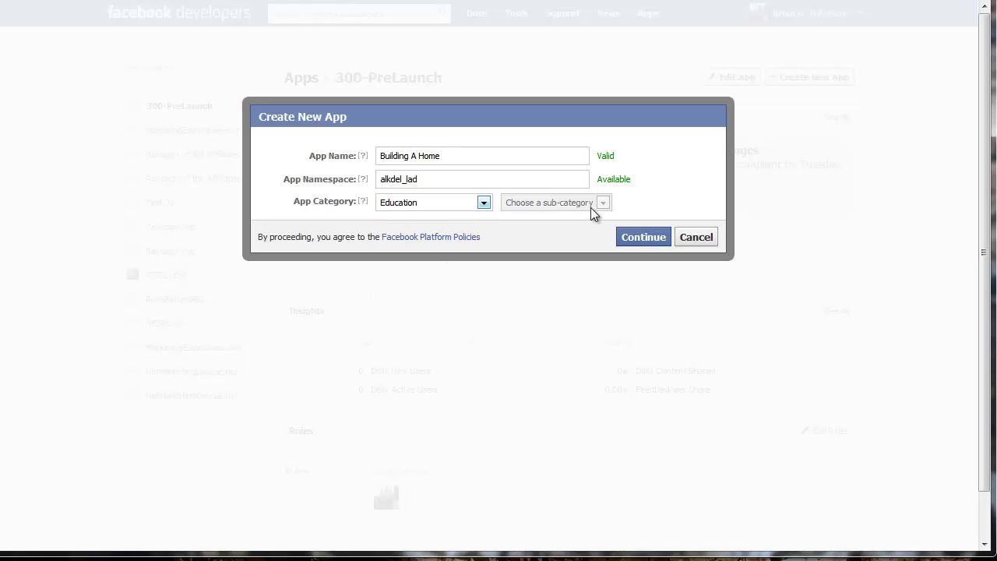
- Submit the app, pass the security check, and copy the new App ID
click(637, 242)
click(656, 243)
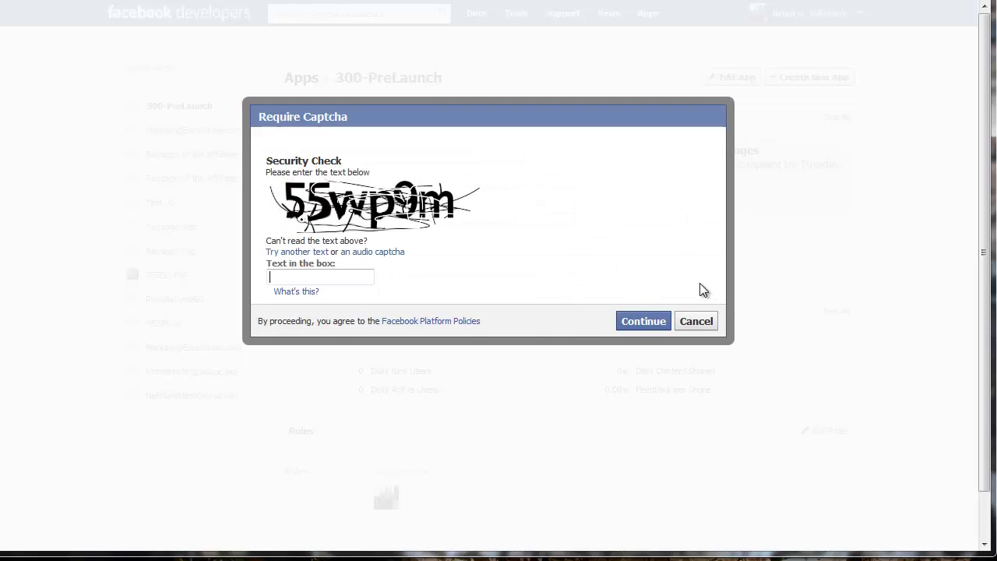
text(55wp9m)
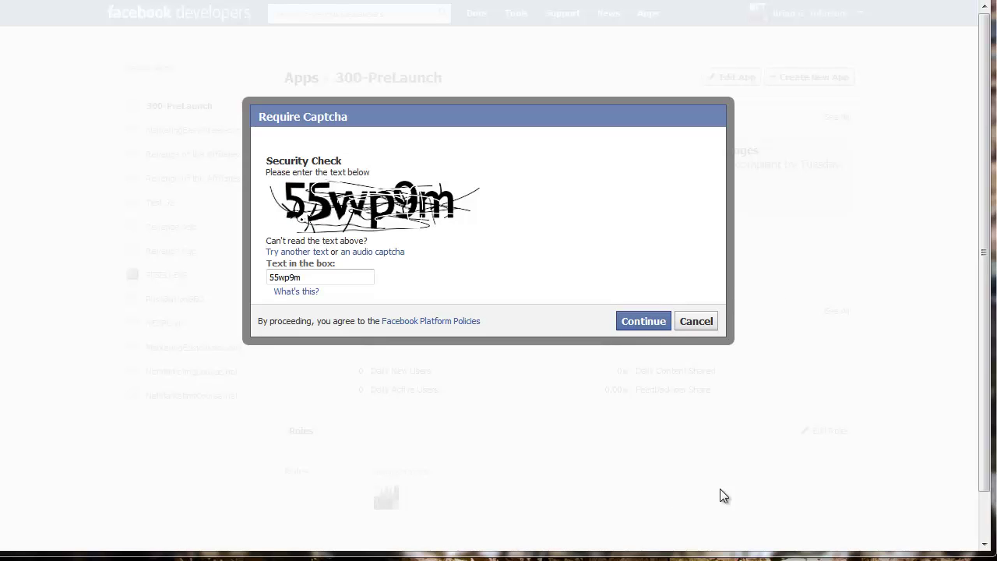
click(637, 323)
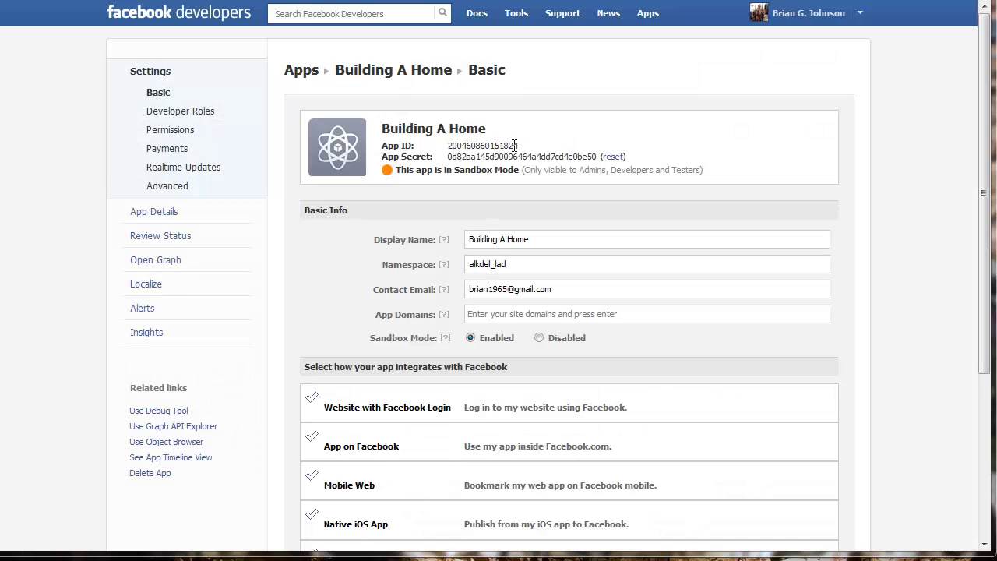
drag(499, 146, 448, 148)
key(ctrl+c)
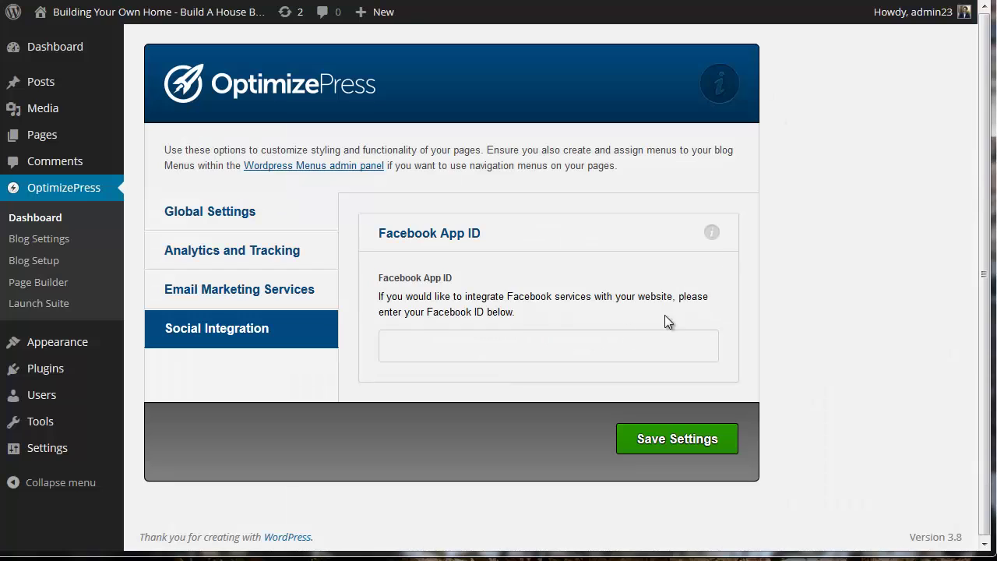
click(499, 343)
- Paste and save the App ID, then review the Analytics, Aweber and Facebook App ID sections
key(ctrl+v)
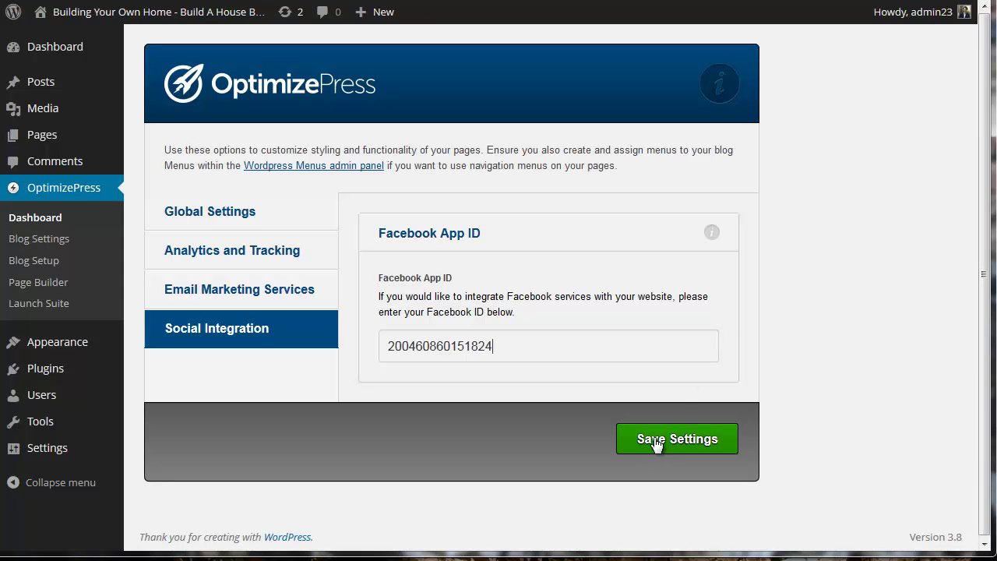
click(656, 442)
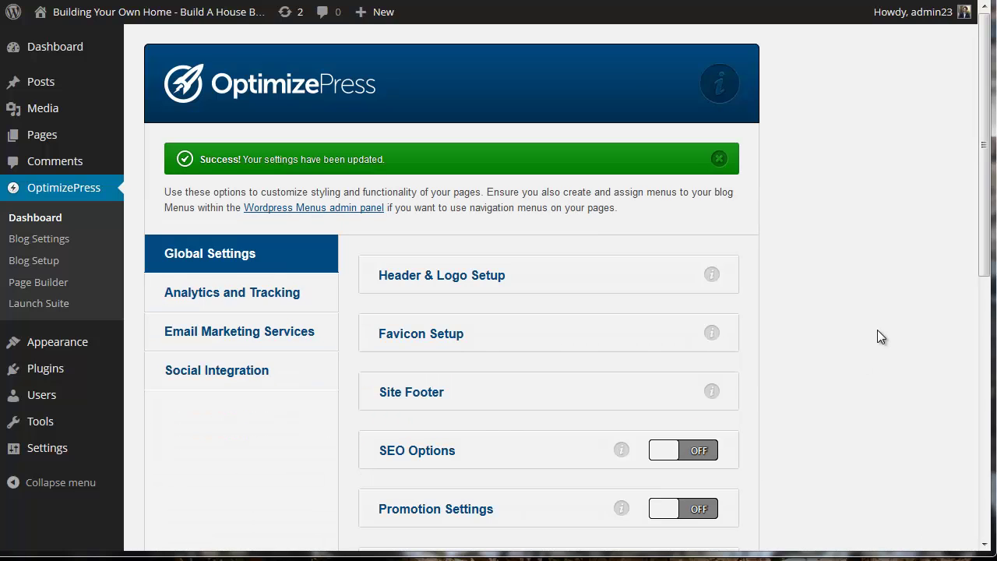
click(277, 290)
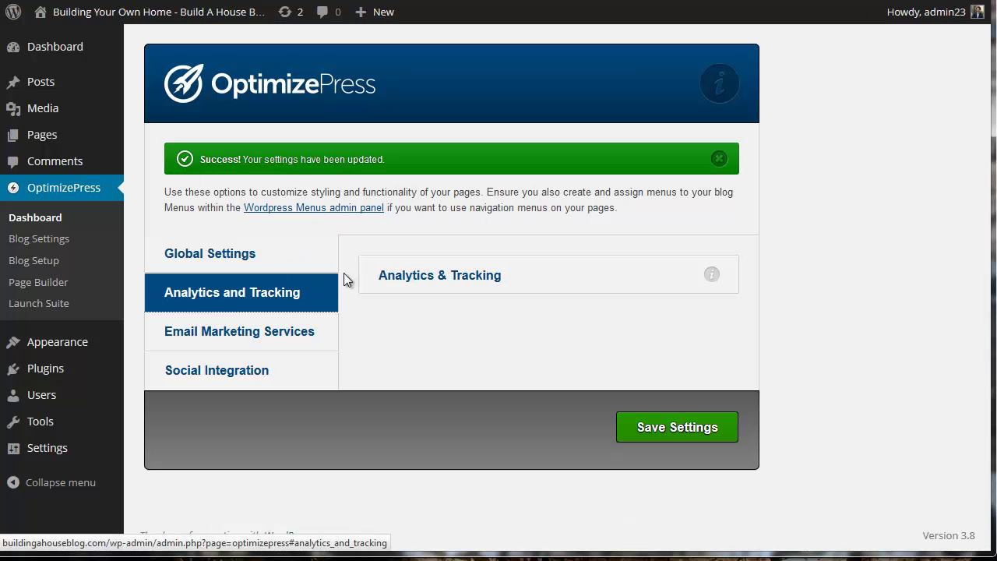
click(474, 278)
click(222, 335)
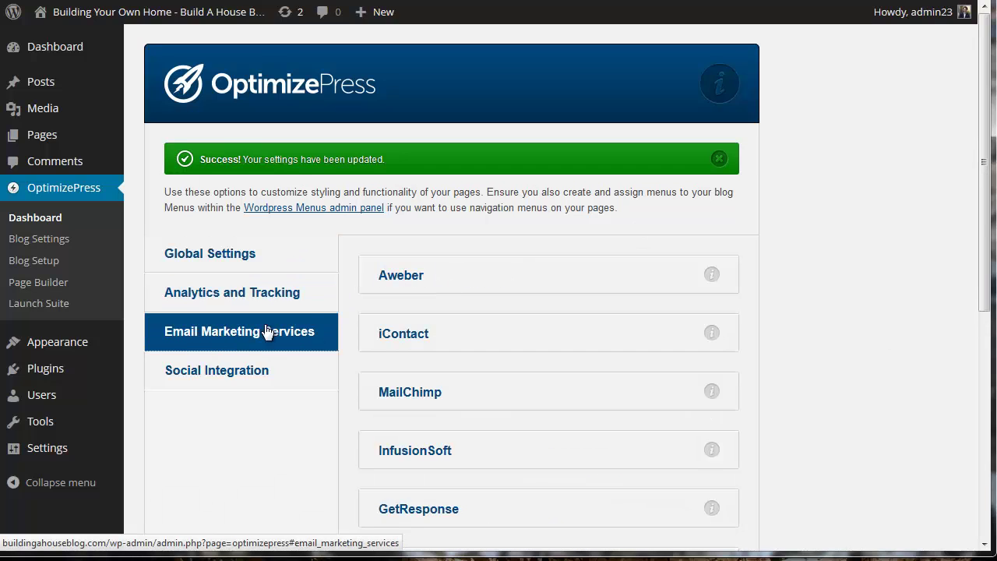
click(397, 278)
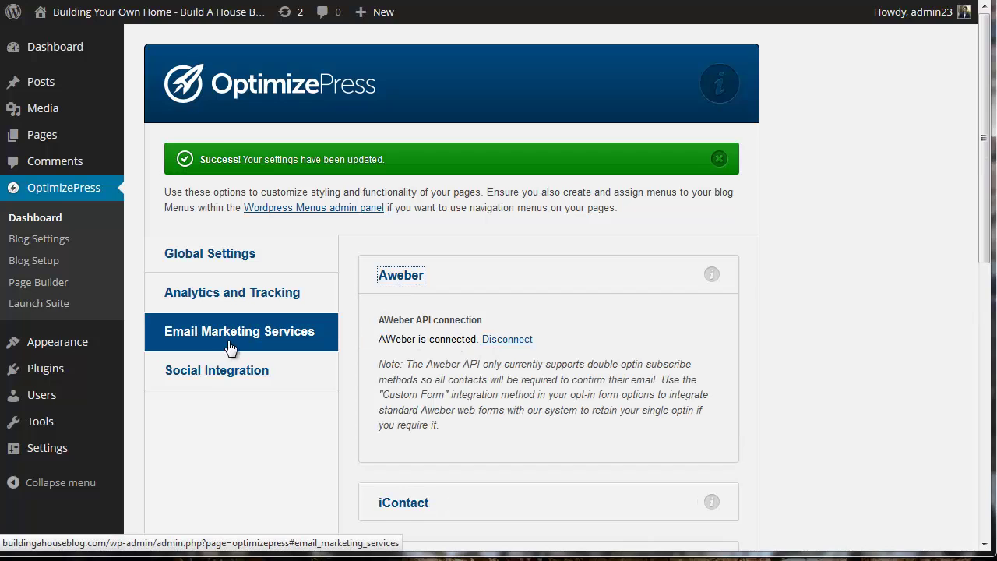
click(216, 375)
click(424, 278)
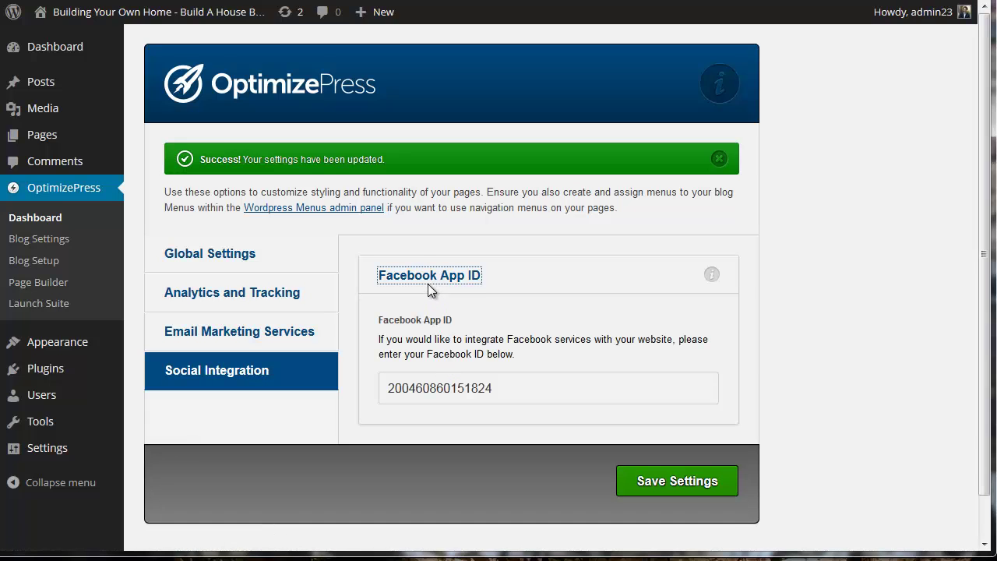